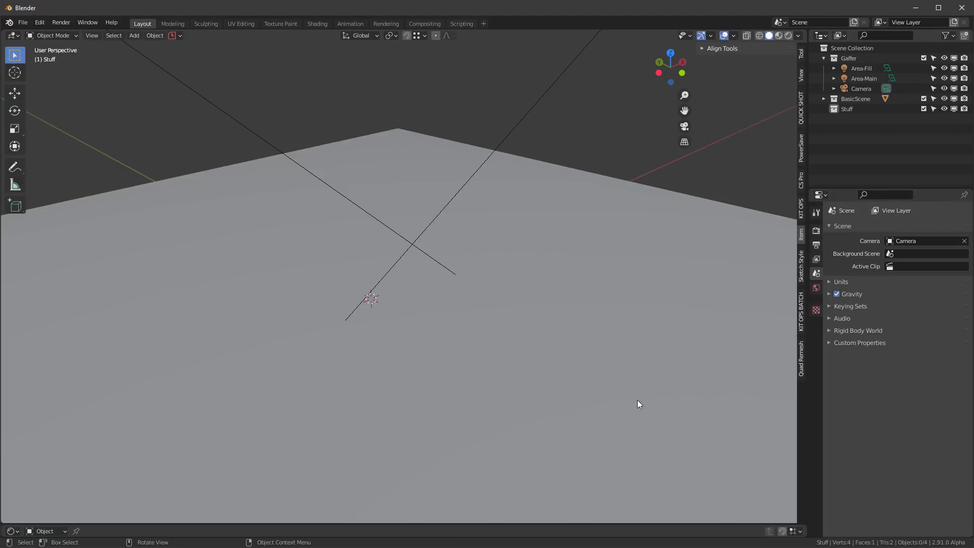
- Hide the large floor plane and add a new mesh plane
left_click(561, 252)
key("h")
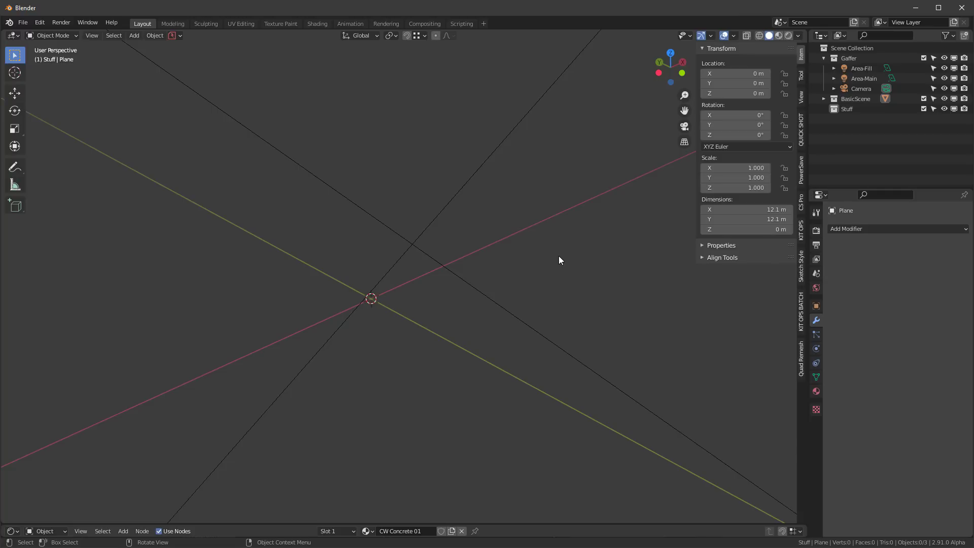
key("shift+a")
mouse_move(554, 254)
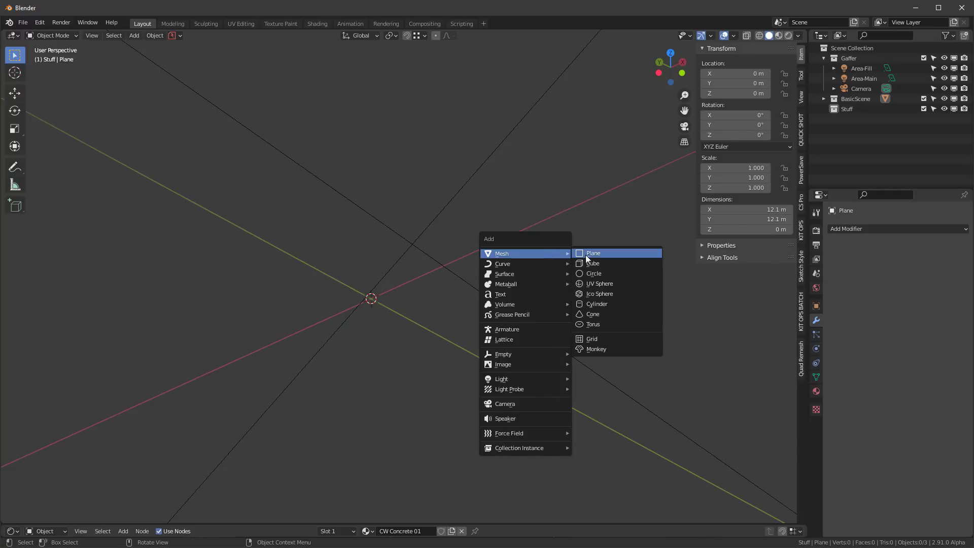
left_click(585, 254)
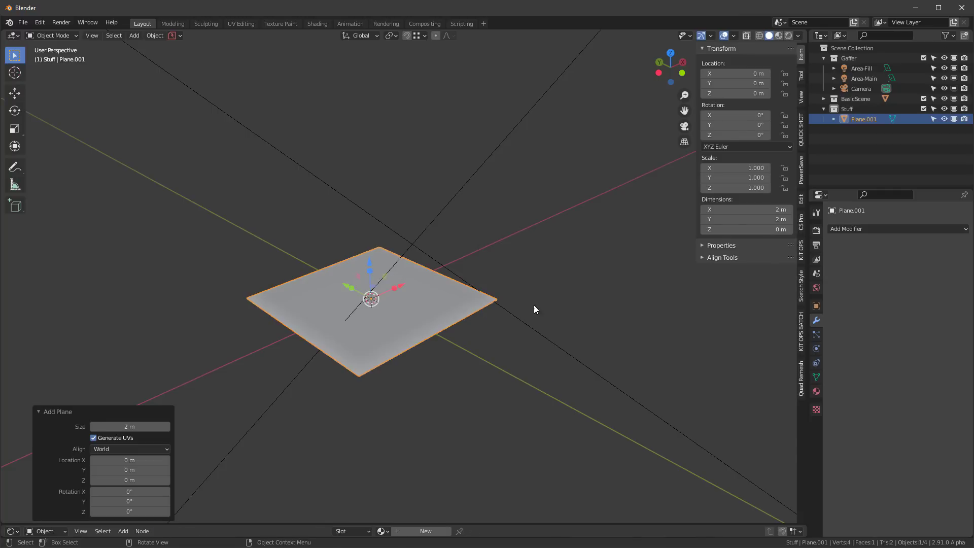
- Stretch the plane to 2 m × 3 m by moving one edge -1 m along Y
key("Tab")
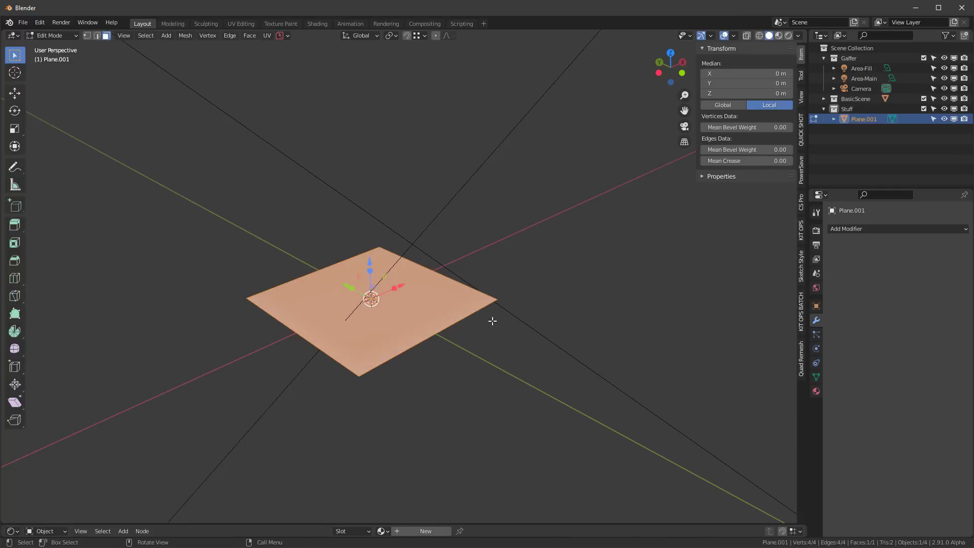
key("2")
left_click(461, 319)
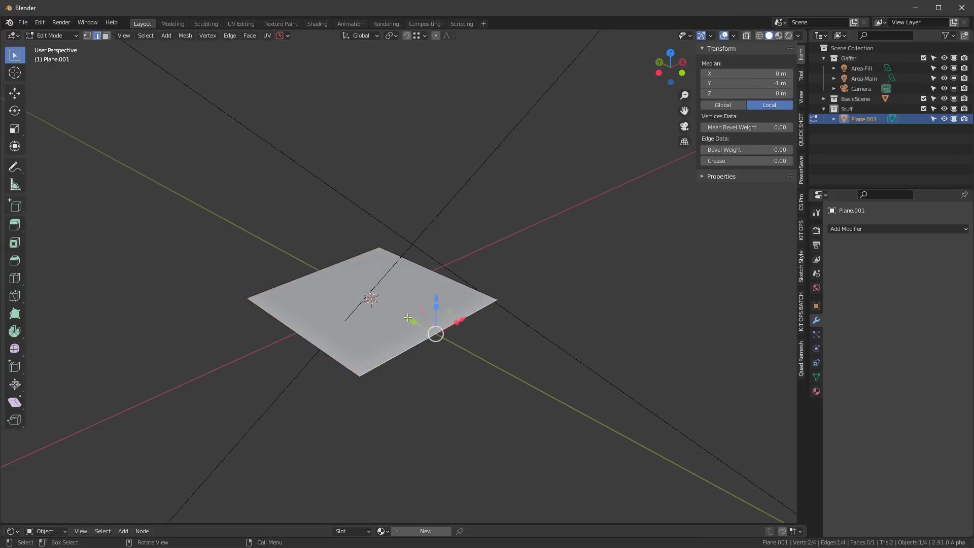
key("g")
left_click(465, 353)
left_click(163, 479)
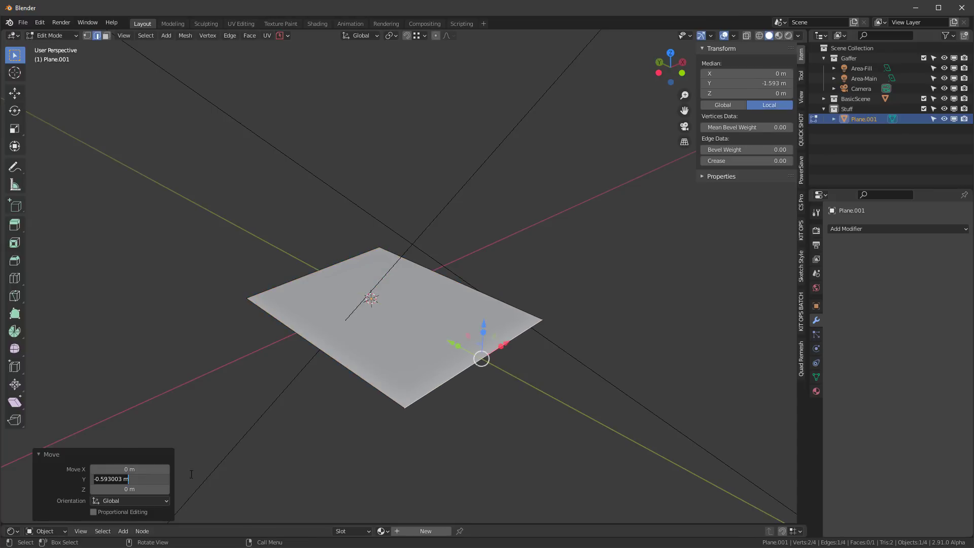
type("-1")
key("Return")
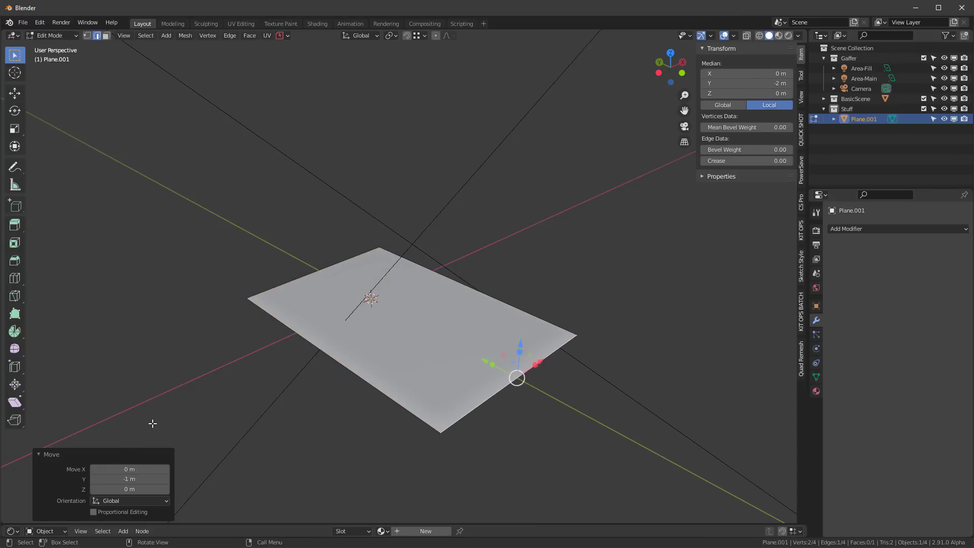
key("Tab")
key("Tab")
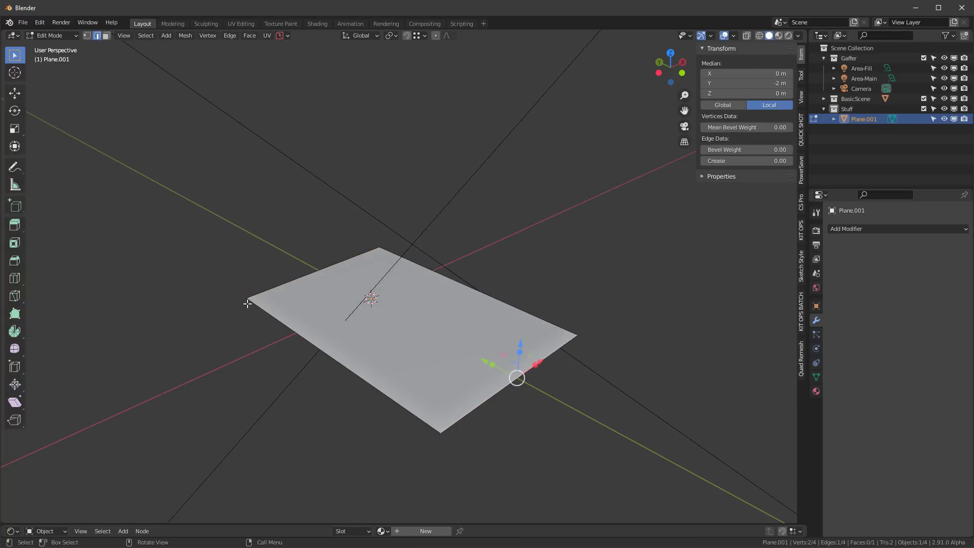
- Give the plane's top edge a bevel weight of 1
key("1")
left_click(246, 299)
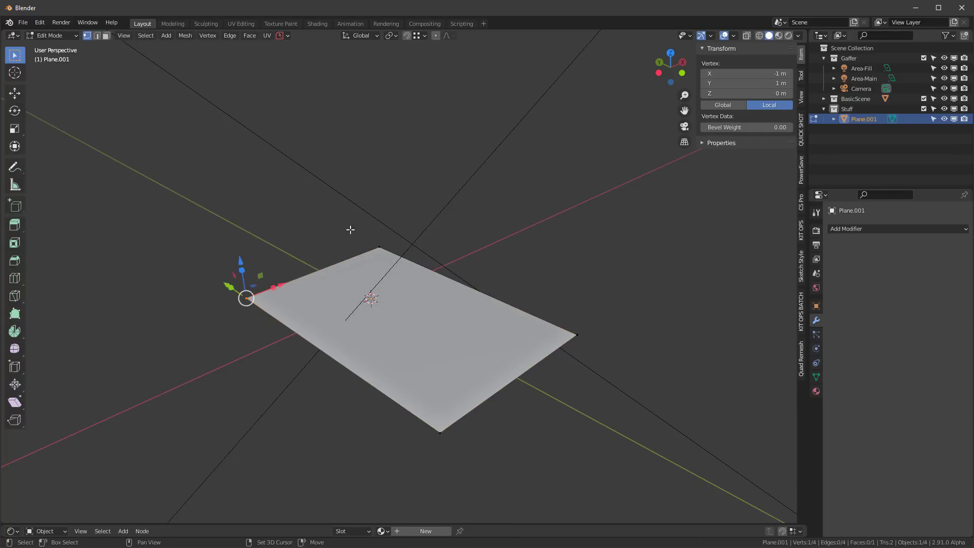
left_click(380, 248, "shift")
left_click(745, 150)
type("1")
key("Return")
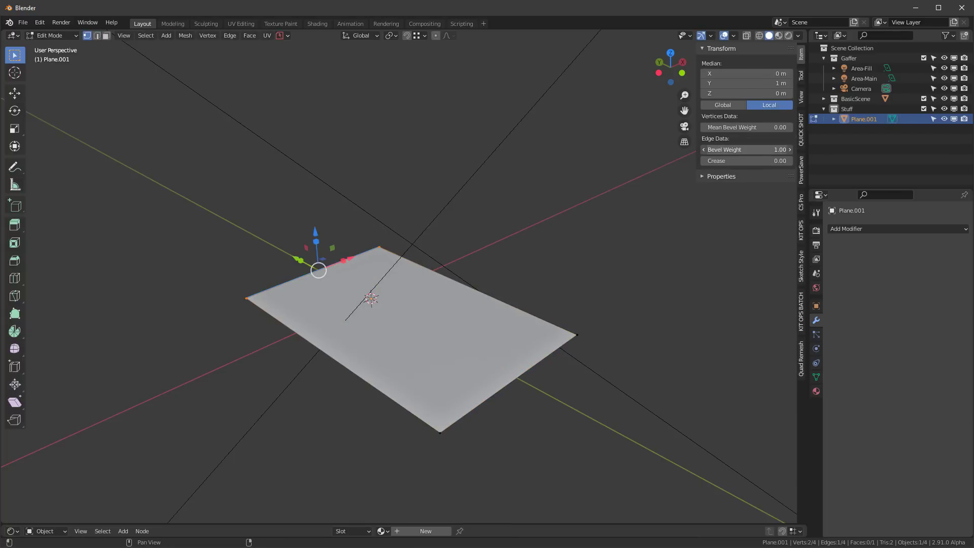
key("Tab")
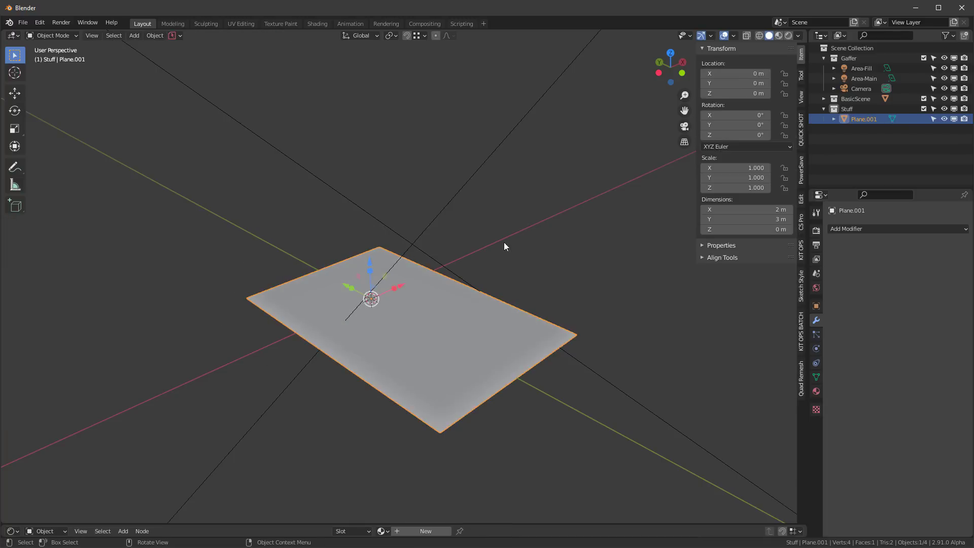
- Add a Bevel modifier working on Vertices, limited by Weight
left_click(848, 229)
left_click(775, 259)
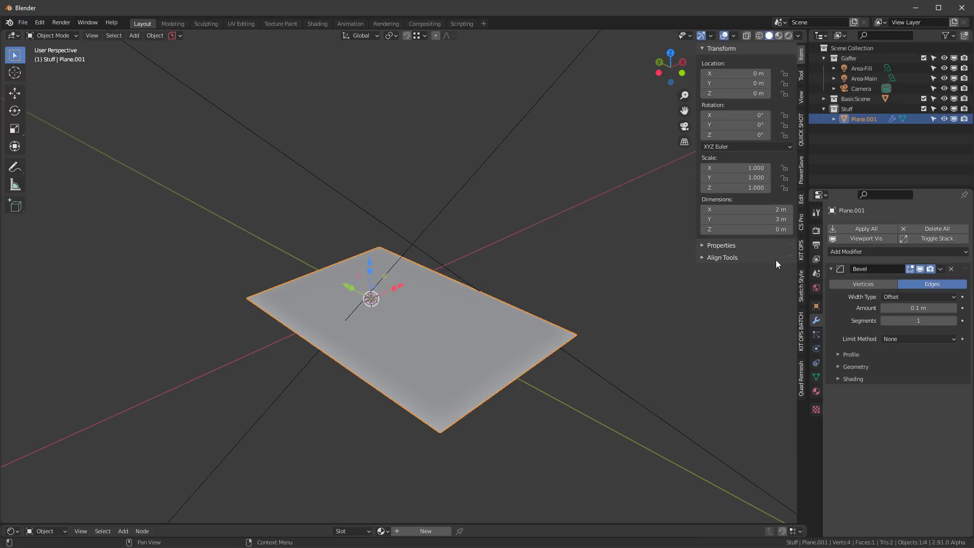
left_click(855, 284)
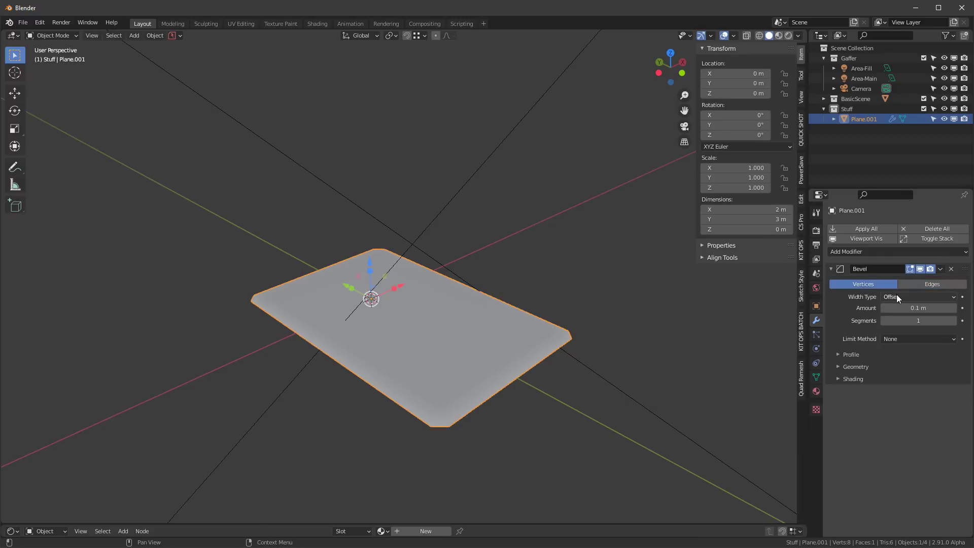
left_click(896, 342)
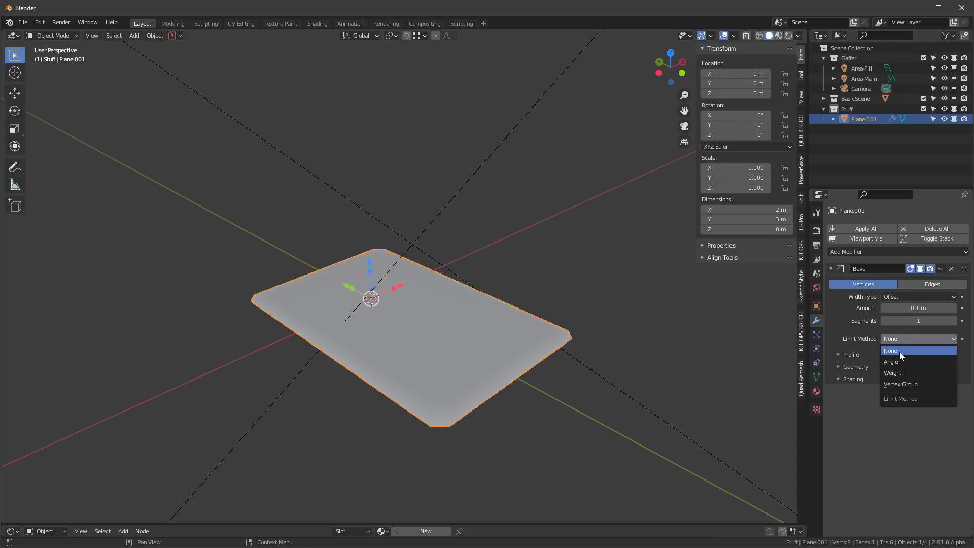
left_click(900, 372)
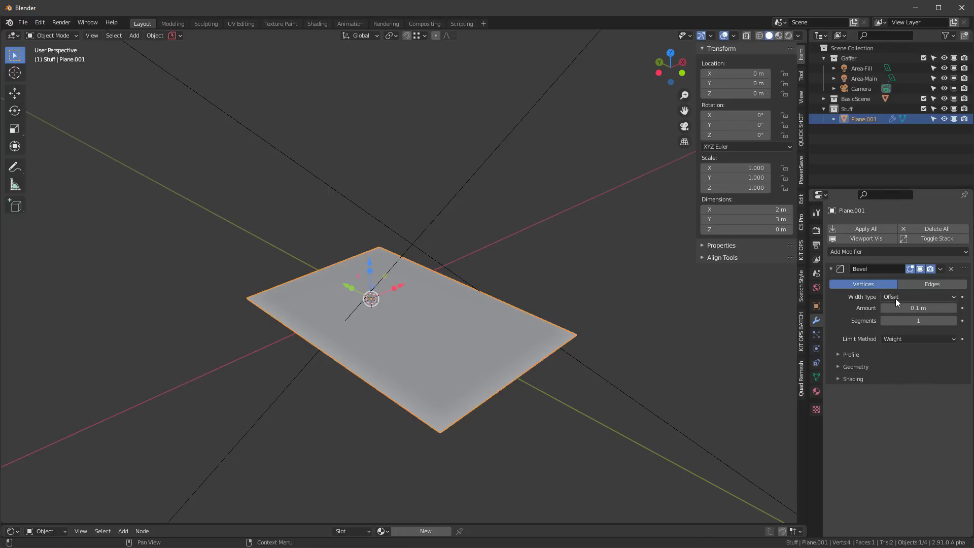
mouse_move(897, 307)
left_mouse_down()
mouse_move(943, 307)
mouse_move(913, 308)
left_mouse_up()
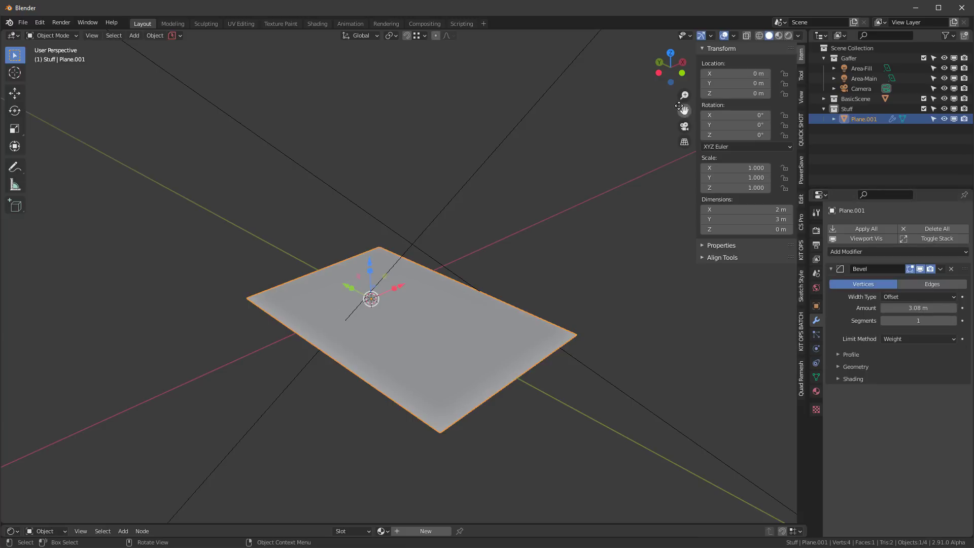
- Adjust the edge's bevel weight and set the bevel amount to 1.48 m, keeping Clamp Overlap on
key("Tab")
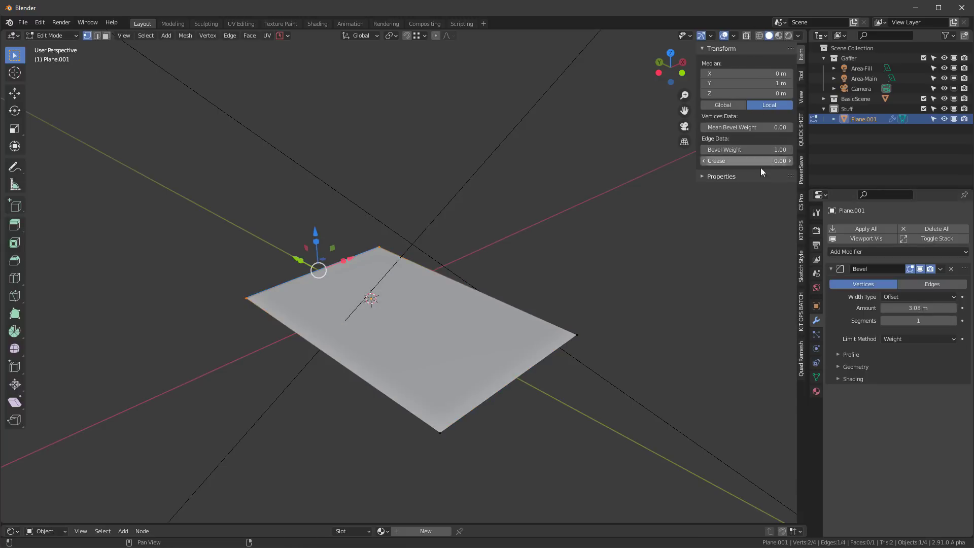
left_click_drag(763, 151, 741, 130)
key("Tab")
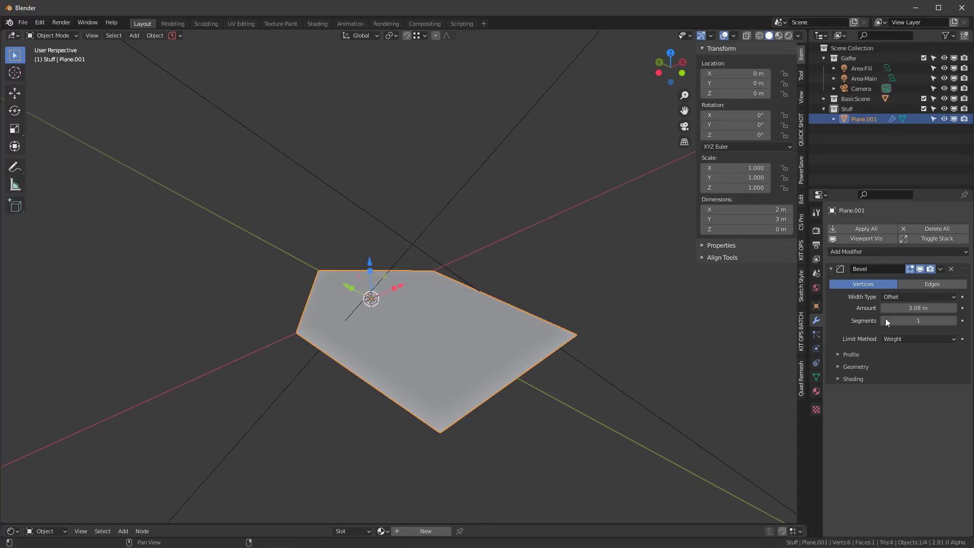
mouse_move(918, 308)
left_mouse_down()
mouse_move(893, 307)
mouse_move(928, 308)
mouse_move(916, 308)
left_mouse_up()
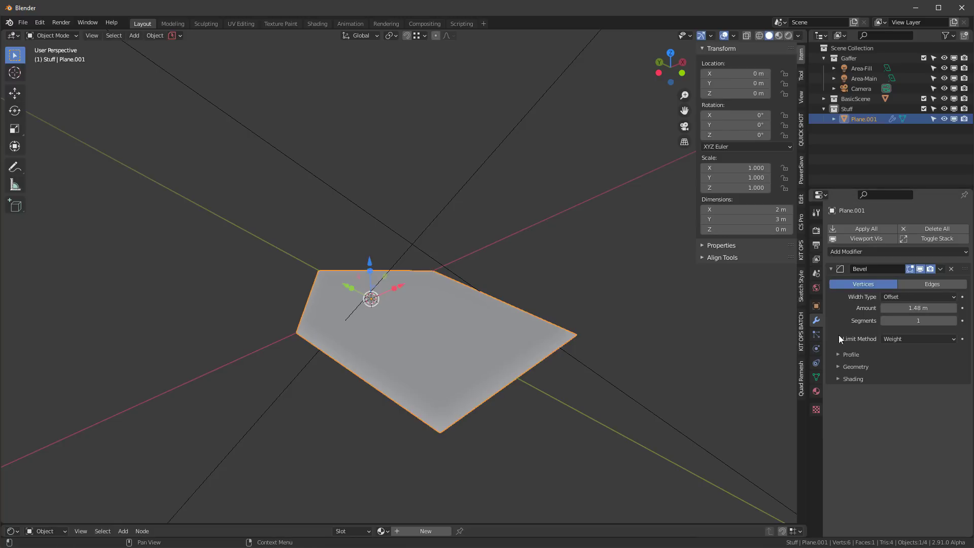
left_click(837, 367)
left_click(884, 425)
left_click(884, 425)
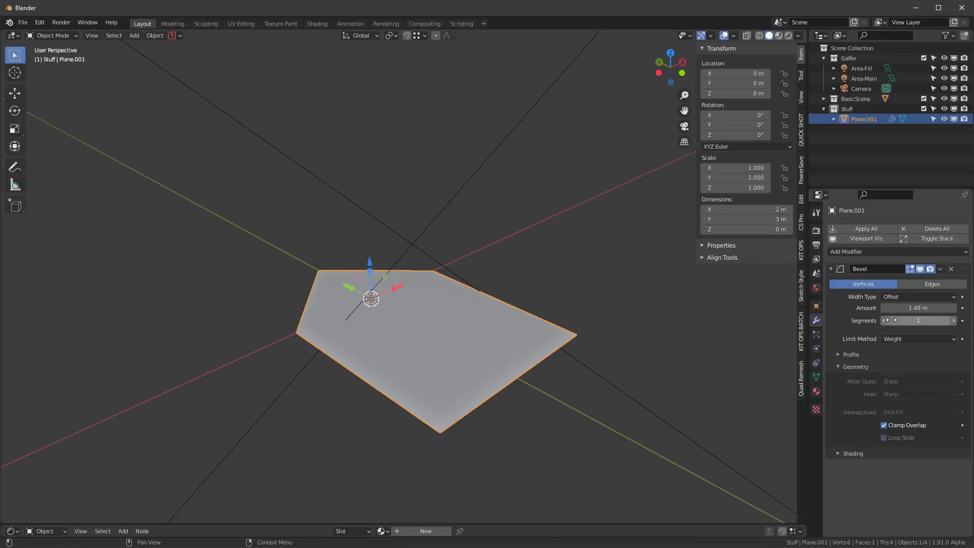
- Set the bevel to 10 segments for a smooth semicircular end
left_click(909, 321)
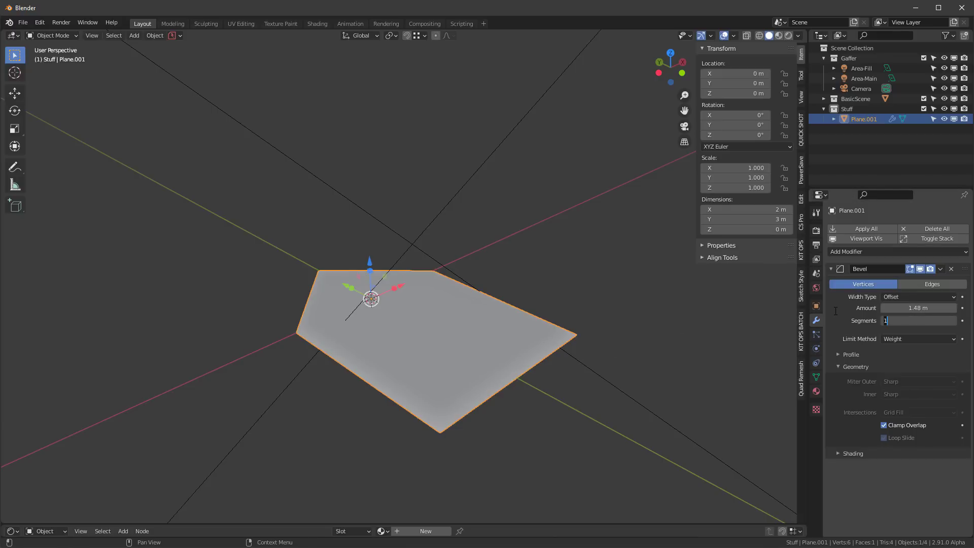
type("10")
key("Return")
scroll(431, 275, "up", 2)
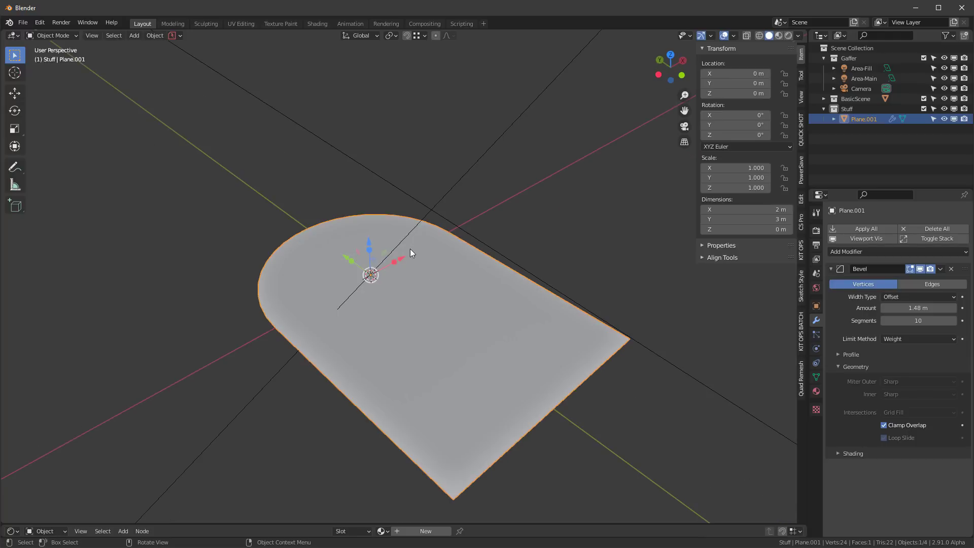
- Add a Solidify modifier with offset 0 and 1 m thickness
middle_click_drag(513, 326, 500, 300, "shift")
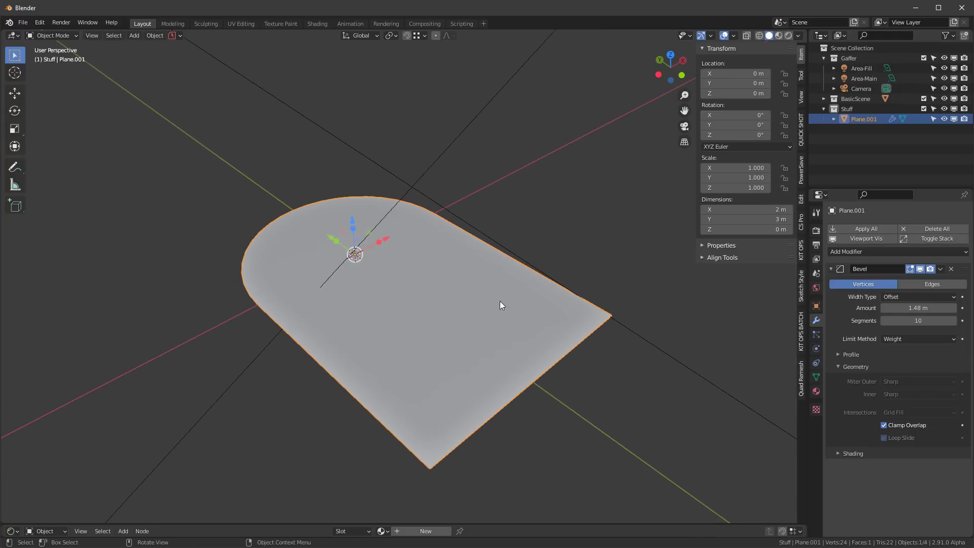
left_click(830, 268)
left_click(851, 251)
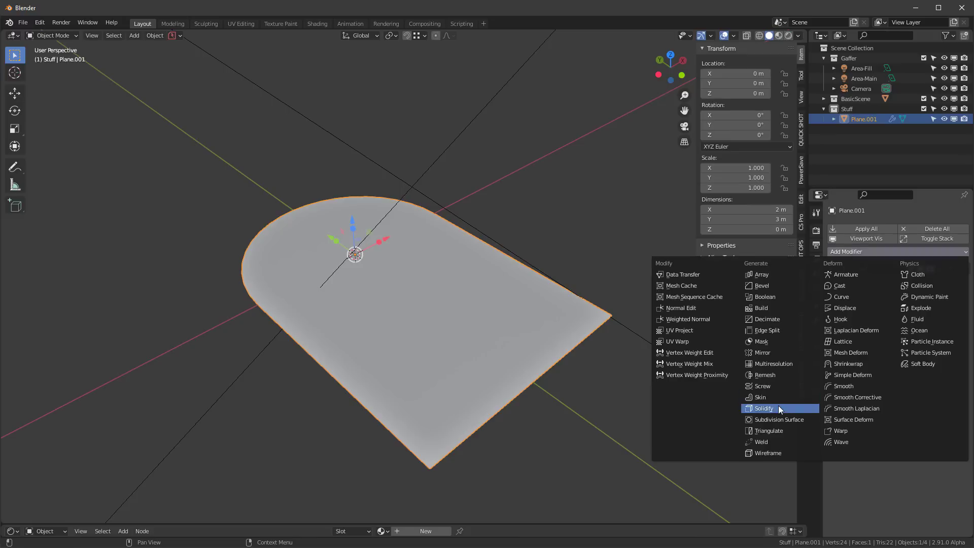
left_click(778, 409)
double_click(909, 323)
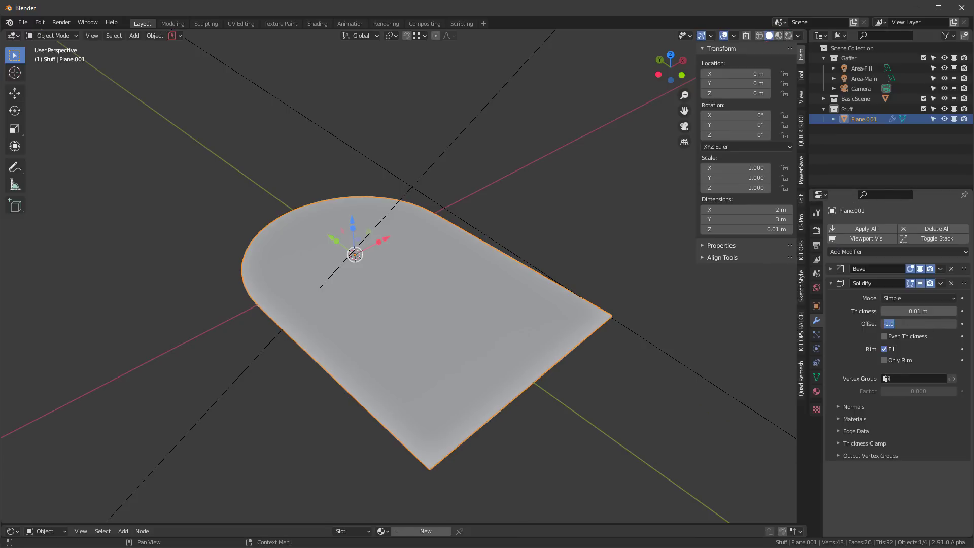
type("0")
key("Return")
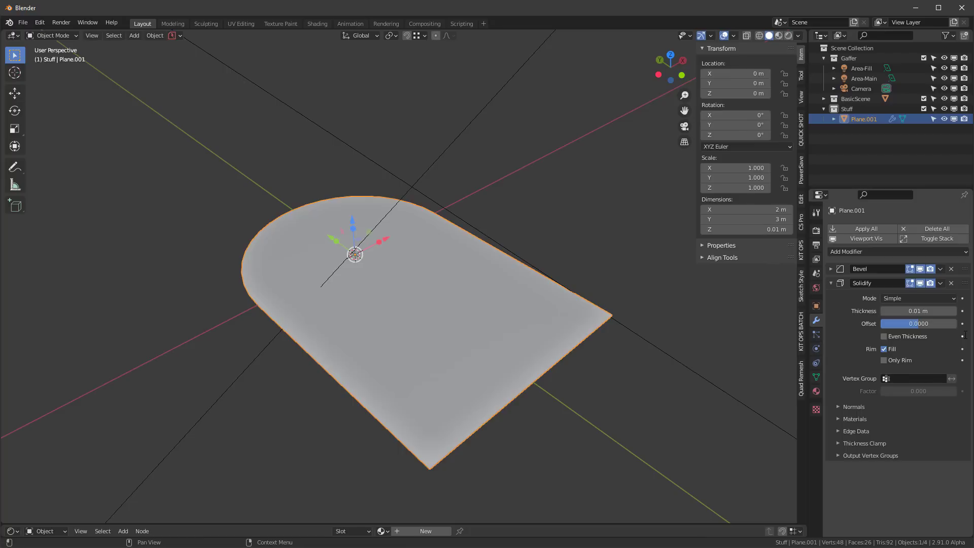
double_click(906, 311)
type("1")
key("Return")
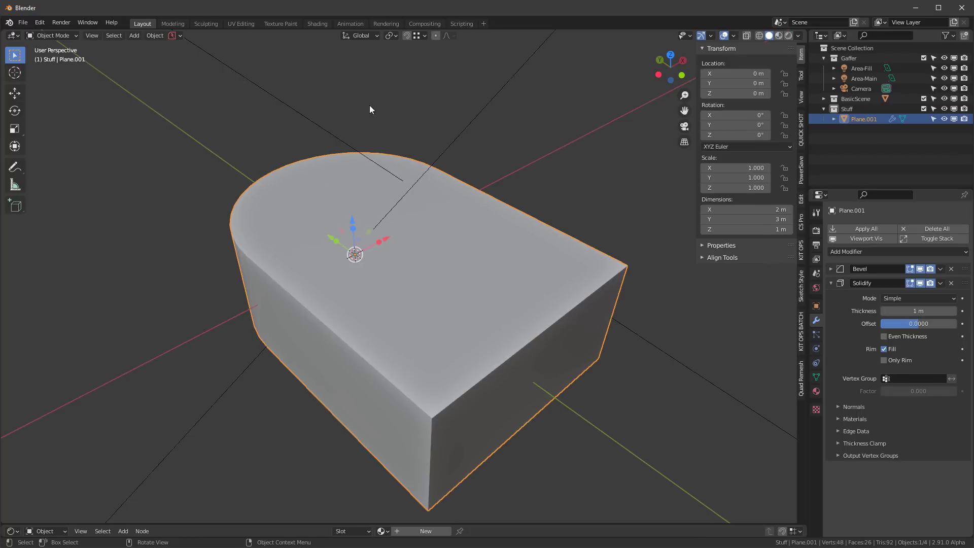
- Compare the block against the OpenSCAD reference image in the browser
scroll(125, 174, "down", 2)
key("alt+Tab")
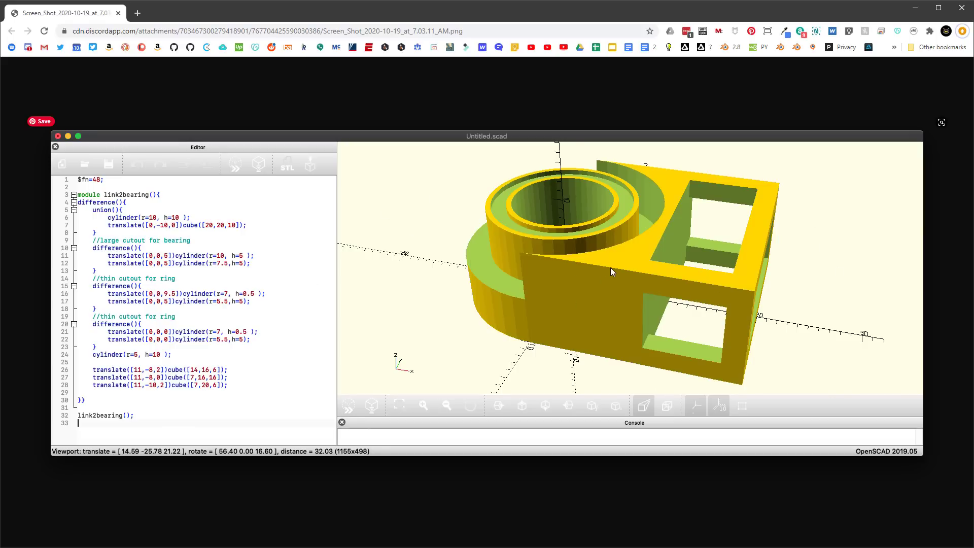
key("alt+Tab")
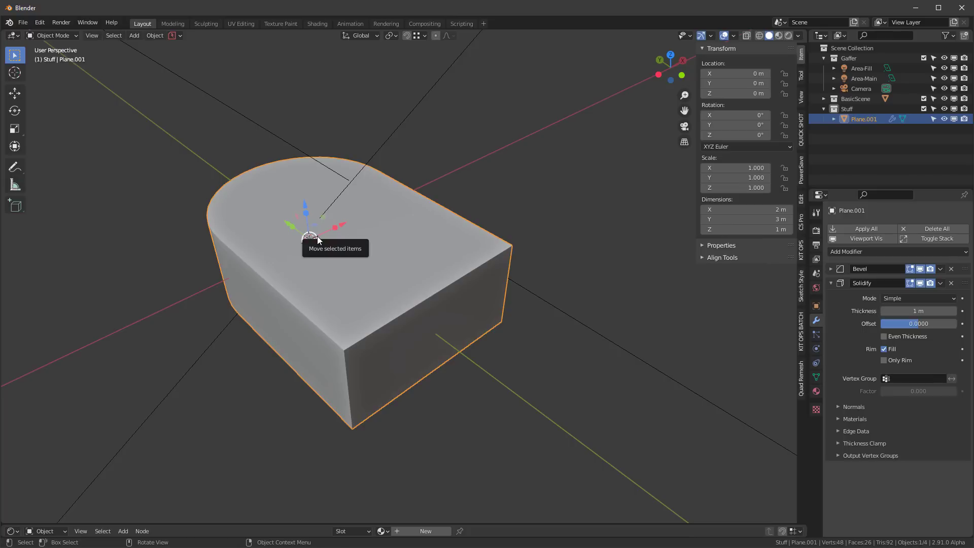
- Add a new mesh plane to the scene
key("shift+a")
mouse_move(318, 236)
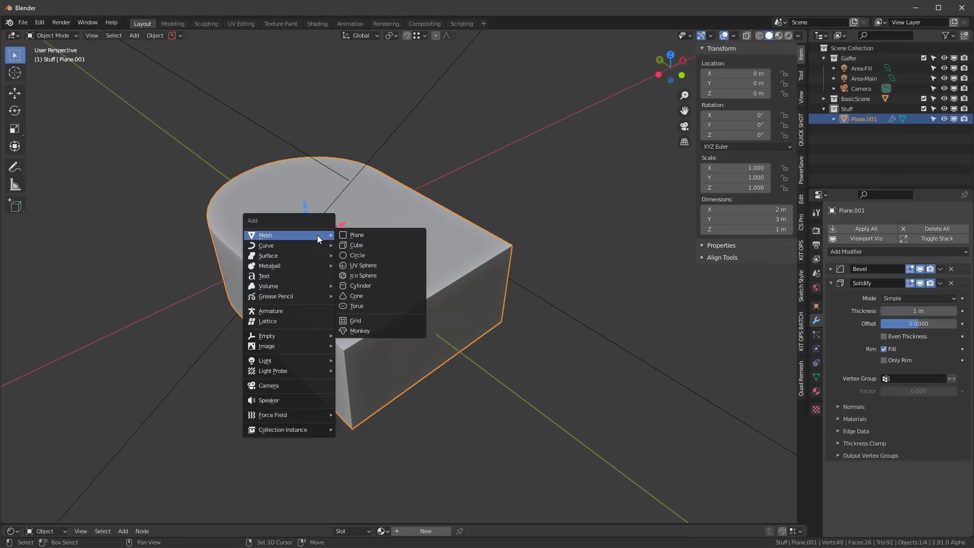
left_click(394, 238)
middle_click_drag(394, 239, 339, 265)
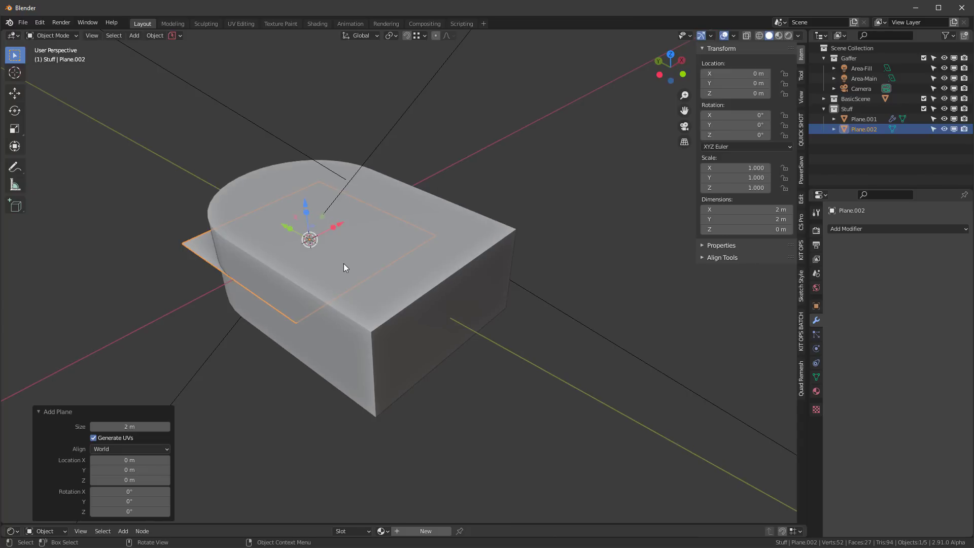
- Round the plane into a disc with a 3.13 m, 10-segment vertex Bevel
left_click(843, 229)
left_click(768, 262)
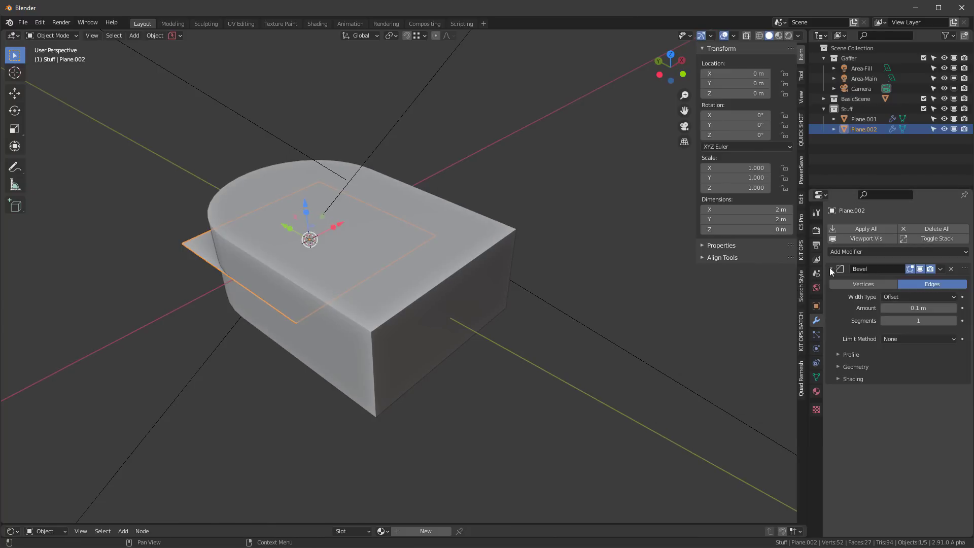
left_click(863, 283)
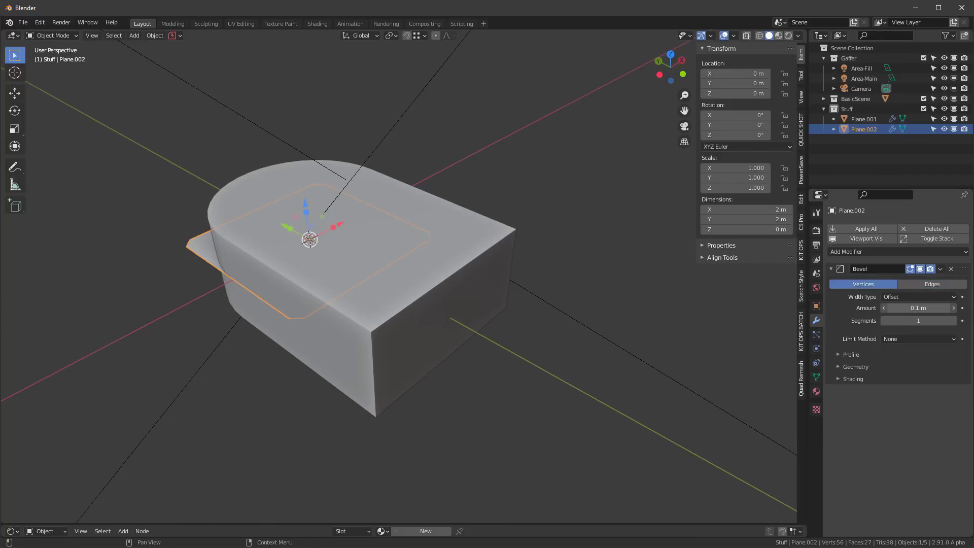
left_click_drag(905, 308, 944, 308)
left_click(900, 320)
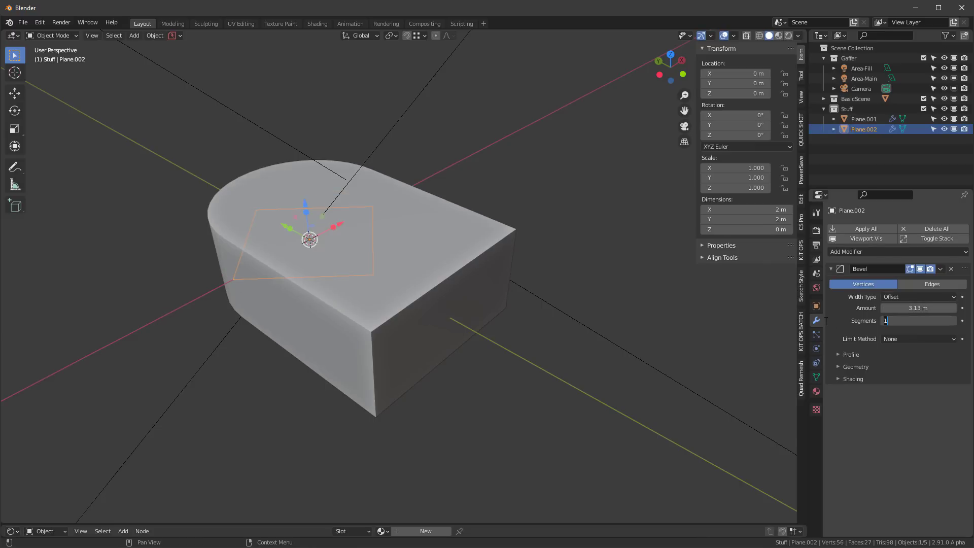
type("10")
key("Return")
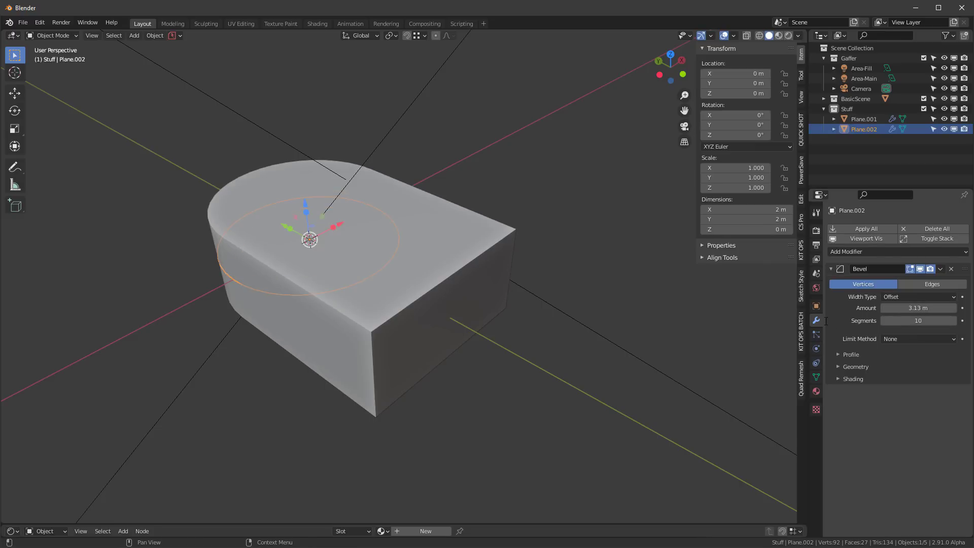
- Give the disc a Solidify modifier with -0.16 m thickness
left_click(850, 252)
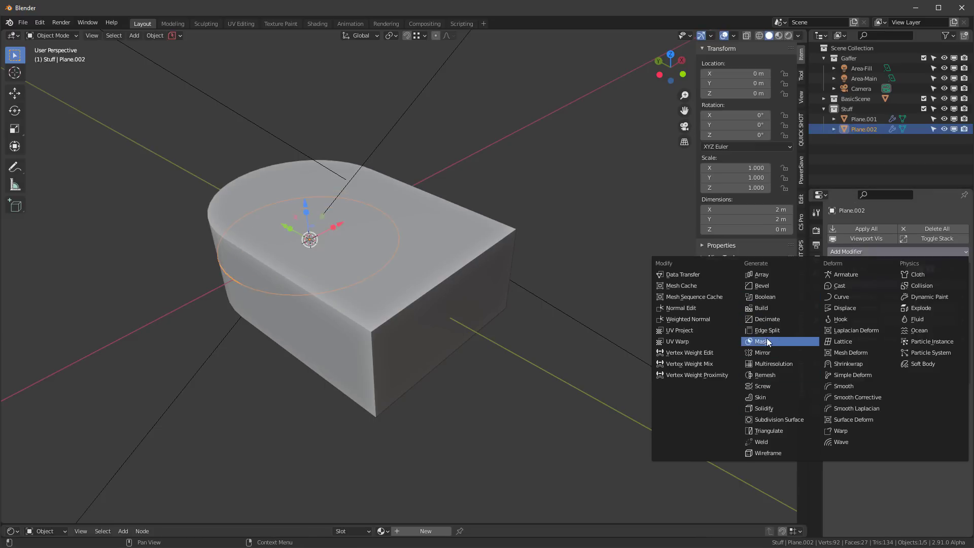
left_click(763, 408)
mouse_move(918, 421)
left_mouse_down()
mouse_move(862, 420)
mouse_move(928, 433)
mouse_move(933, 420)
mouse_move(922, 421)
left_mouse_up()
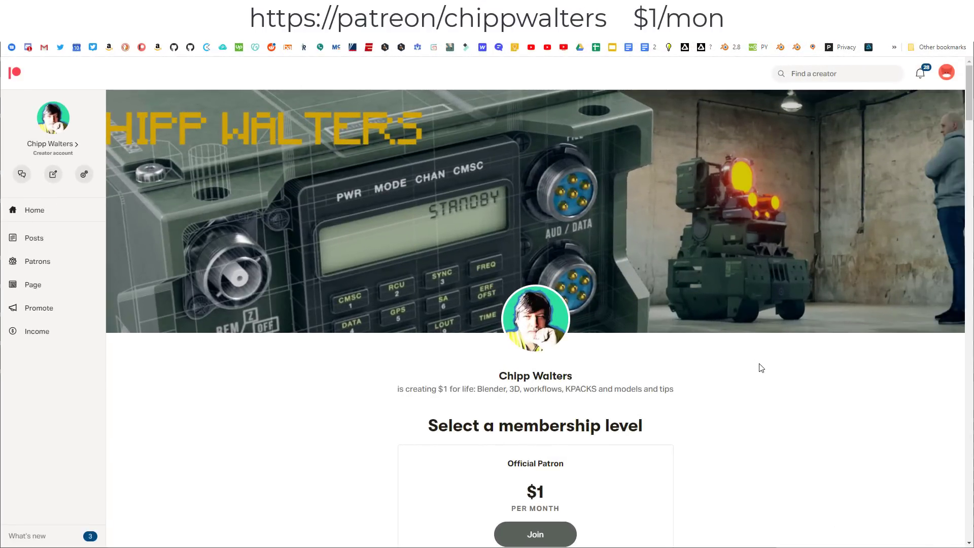
- Scroll the Patreon post feed down to the ERGO robot post, then return to Blender
scroll(756, 337, "down", 1)
scroll(757, 337, "down", 4)
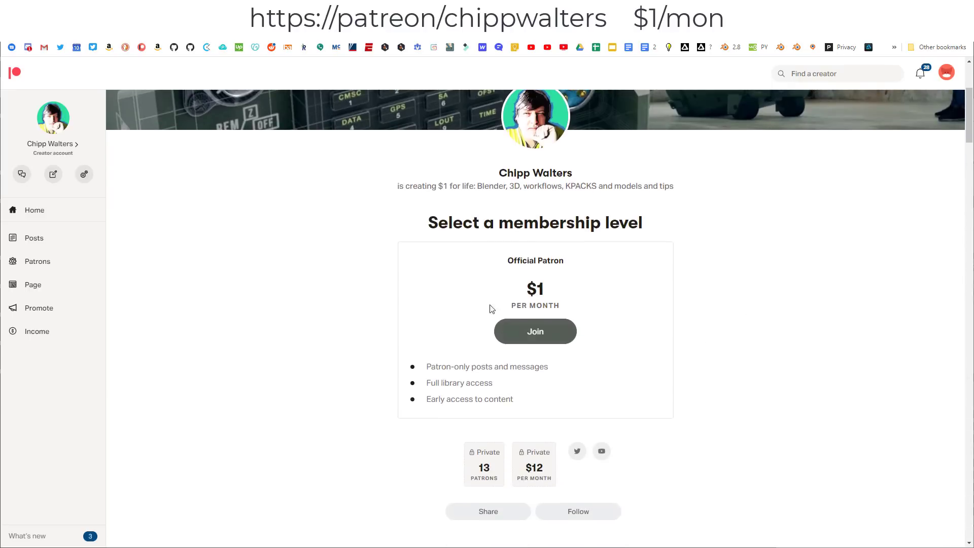
scroll(821, 334, "down", 15)
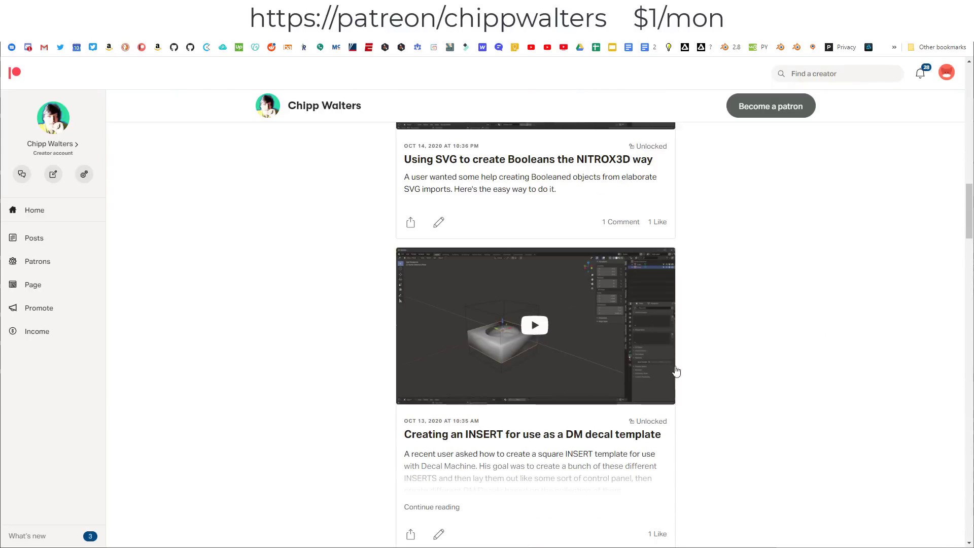
scroll(778, 337, "down", 7)
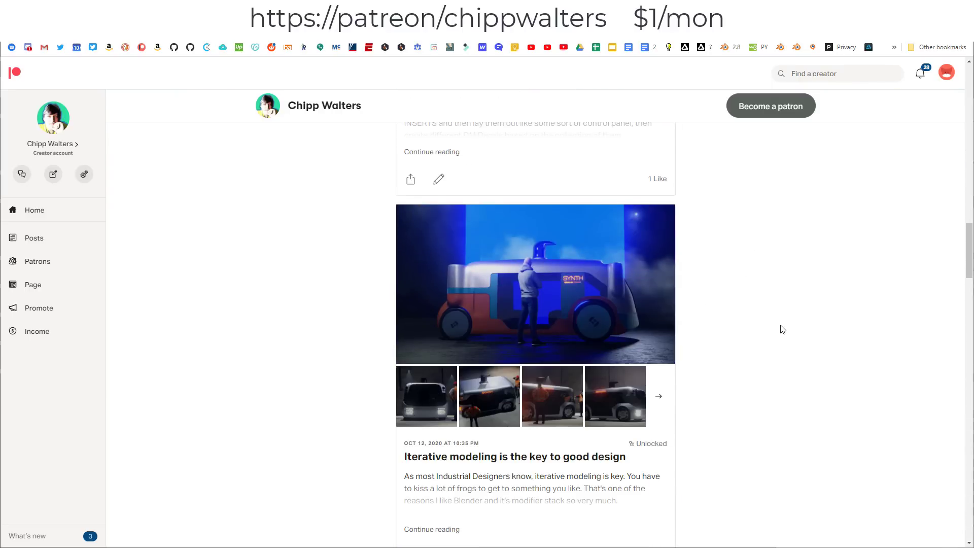
scroll(747, 355, "down", 10)
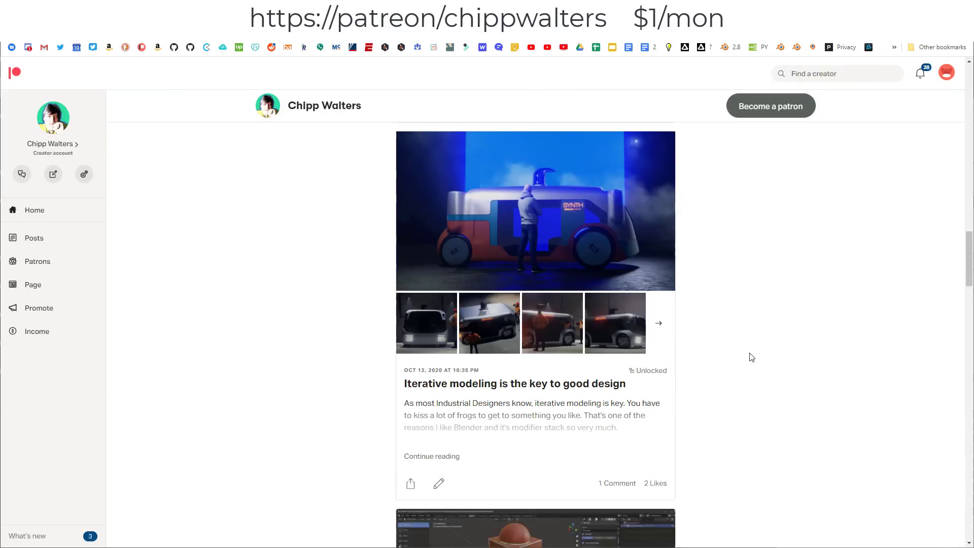
scroll(763, 346, "up", 3)
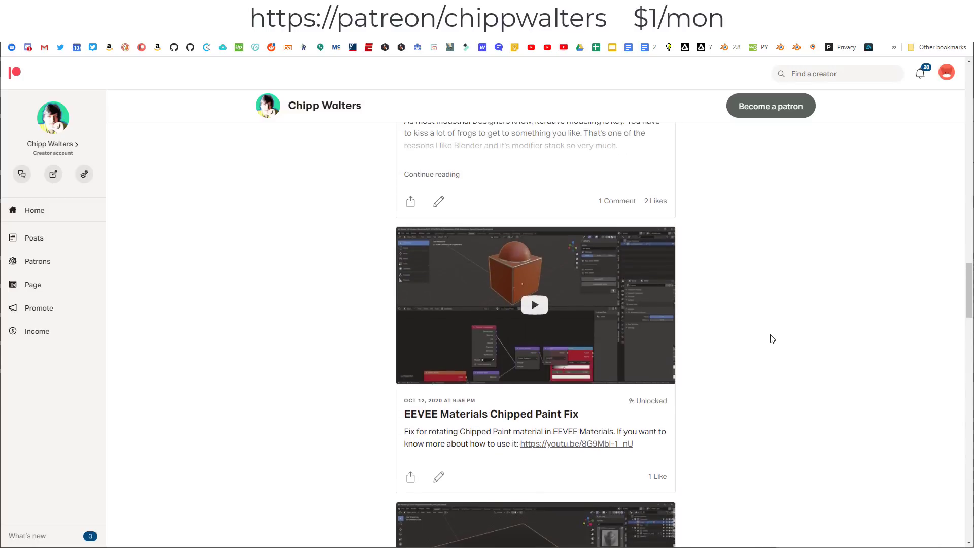
scroll(770, 337, "down", 20)
scroll(789, 325, "up", 5)
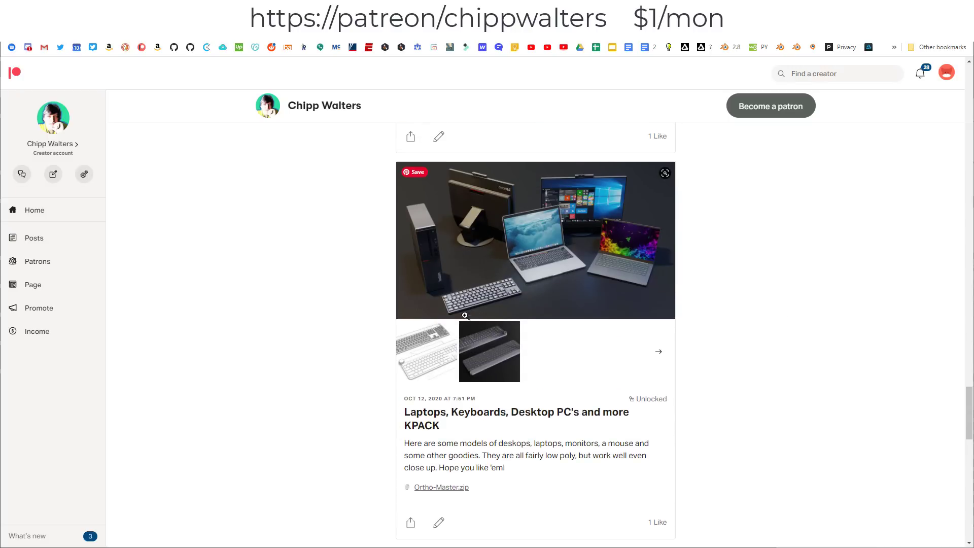
scroll(765, 337, "down", 7)
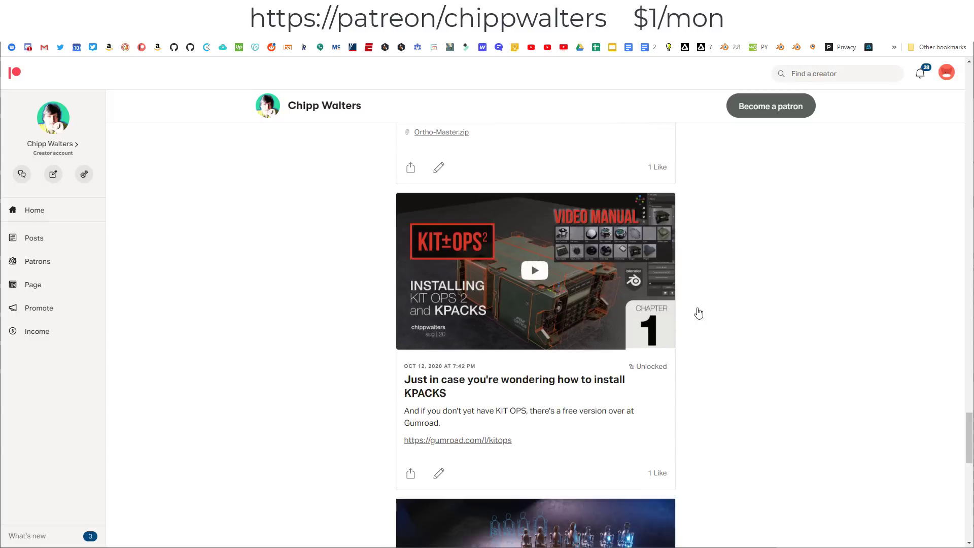
scroll(771, 311, "down", 5)
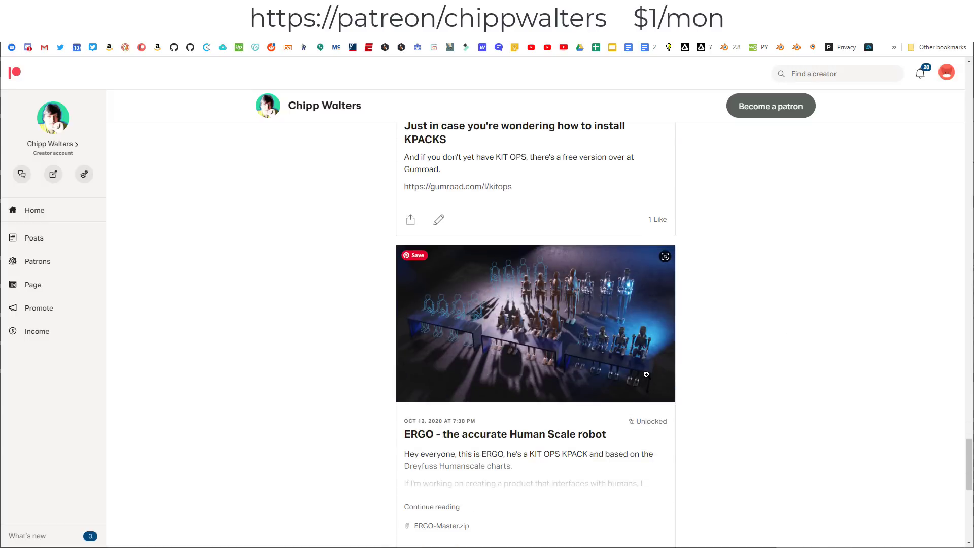
key("alt+Tab")
- Insert the seated MAN 97 5 Ergo figure and move it down onto the box top
left_click(752, 90)
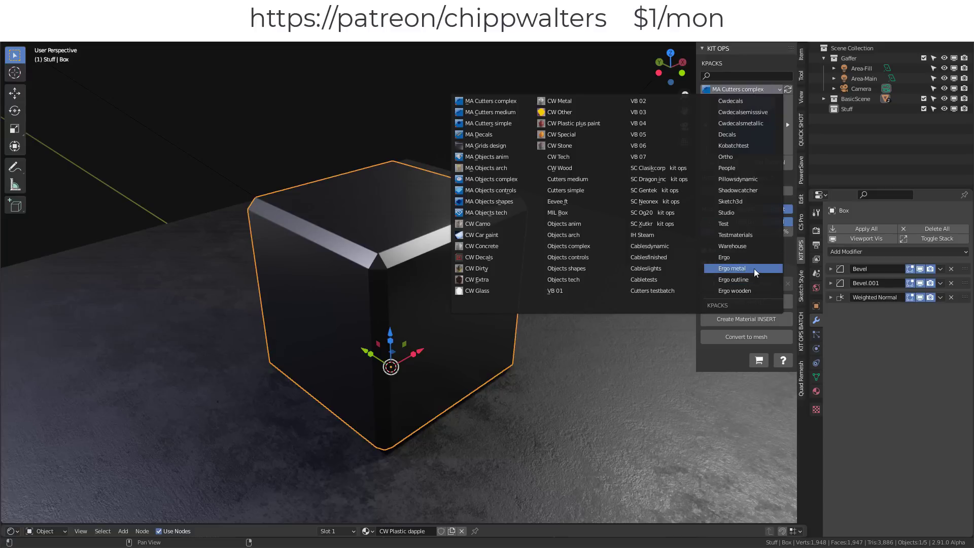
left_click(740, 258)
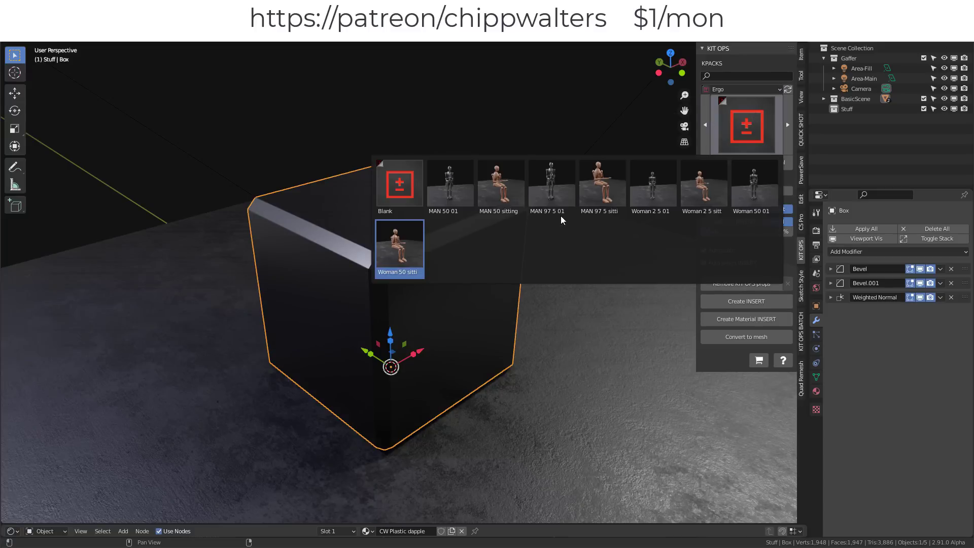
left_click(602, 187)
middle_click_drag(610, 194, 634, 213)
left_click(723, 163)
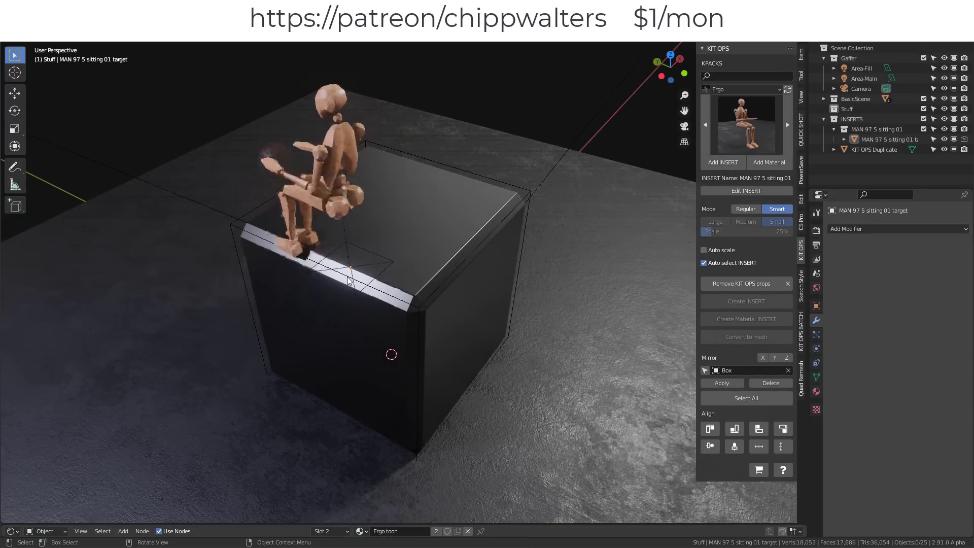
left_click(353, 227)
middle_click_drag(354, 227, 355, 203)
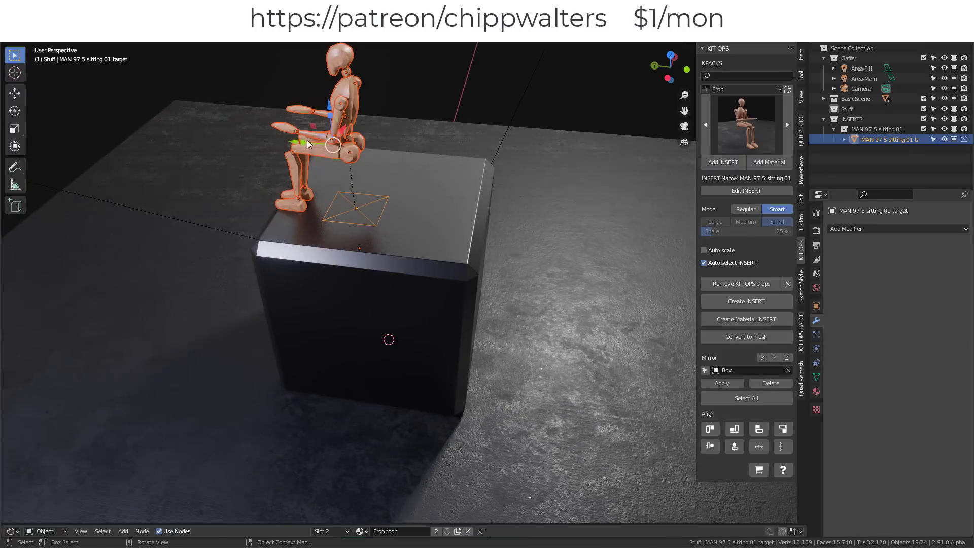
key("g")
left_click(303, 104)
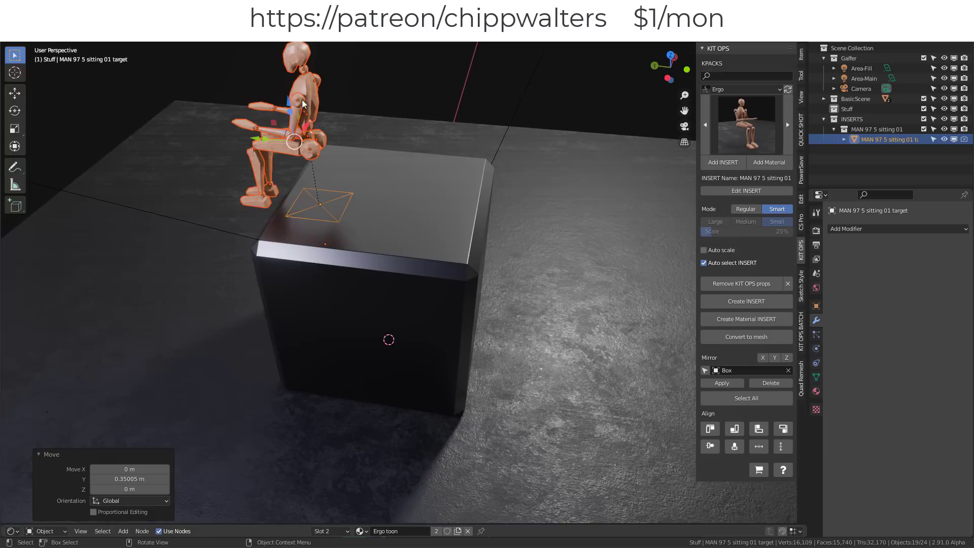
key("g")
key("z")
left_click(286, 168)
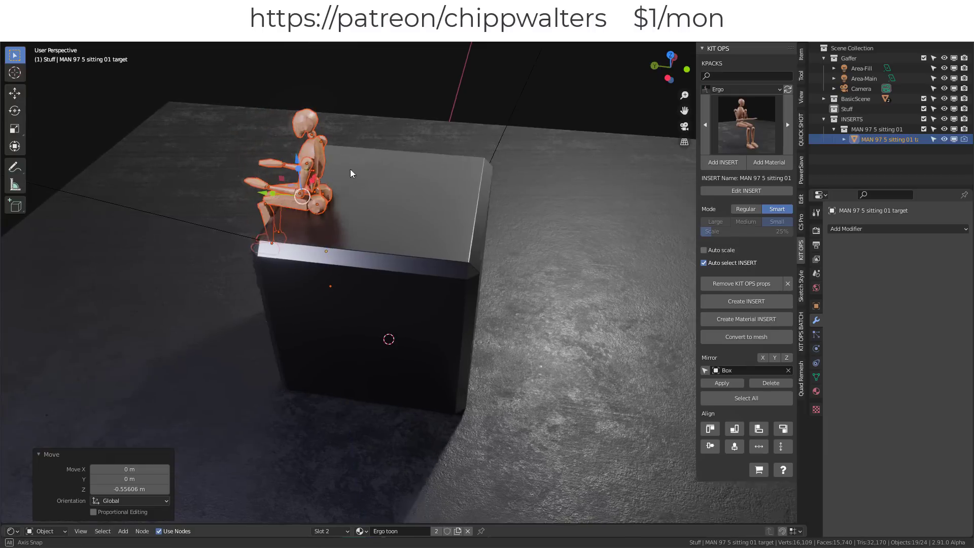
middle_click_drag(286, 167, 668, 180)
- Insert the standing Woman 2 5 01 Ergo figure onto the box top
left_click(734, 121)
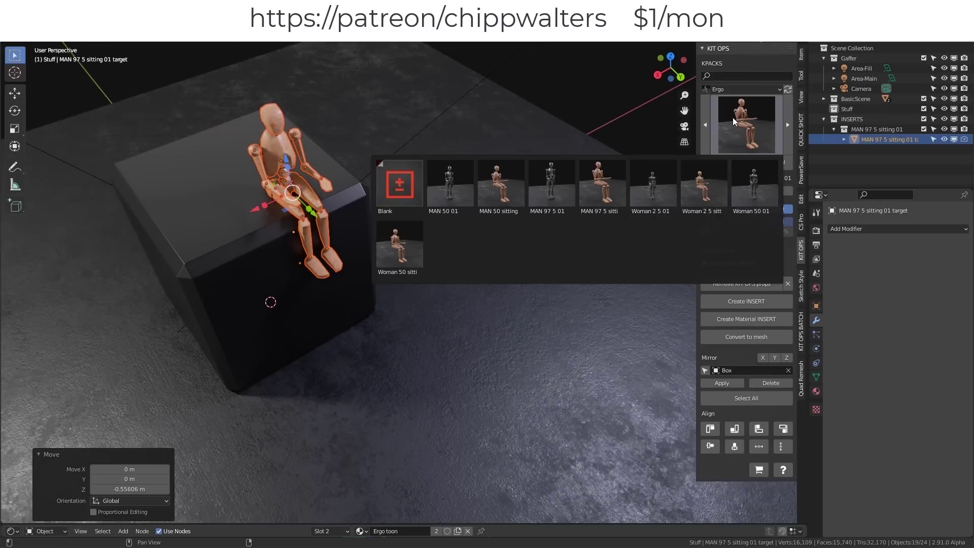
left_click(702, 187)
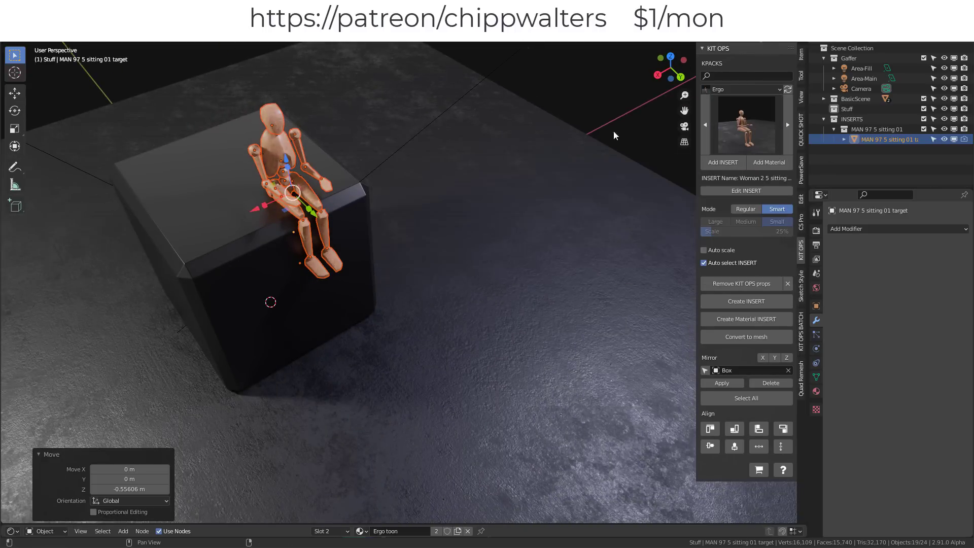
middle_click_drag(702, 188, 693, 165)
left_click(740, 127)
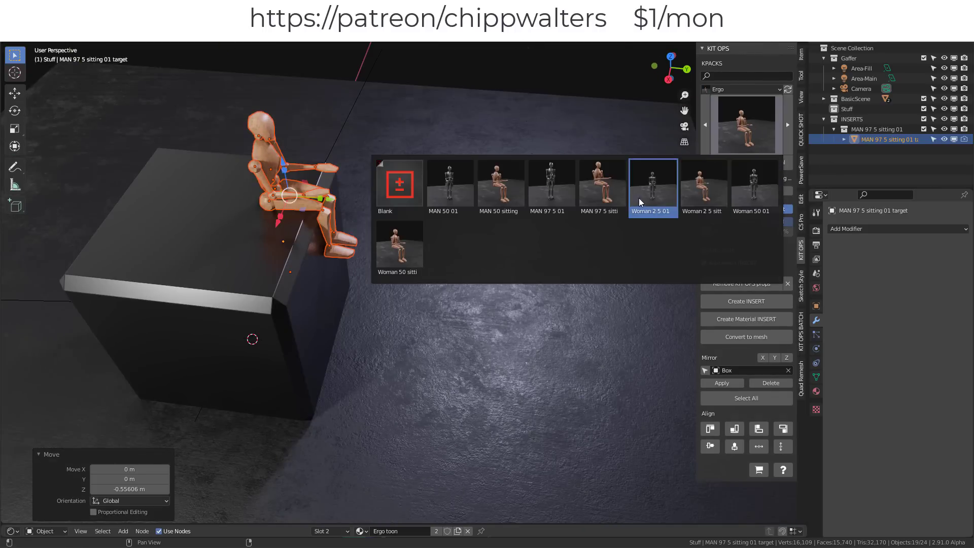
left_click(654, 203)
middle_click_drag(654, 203, 723, 168)
left_click(722, 163)
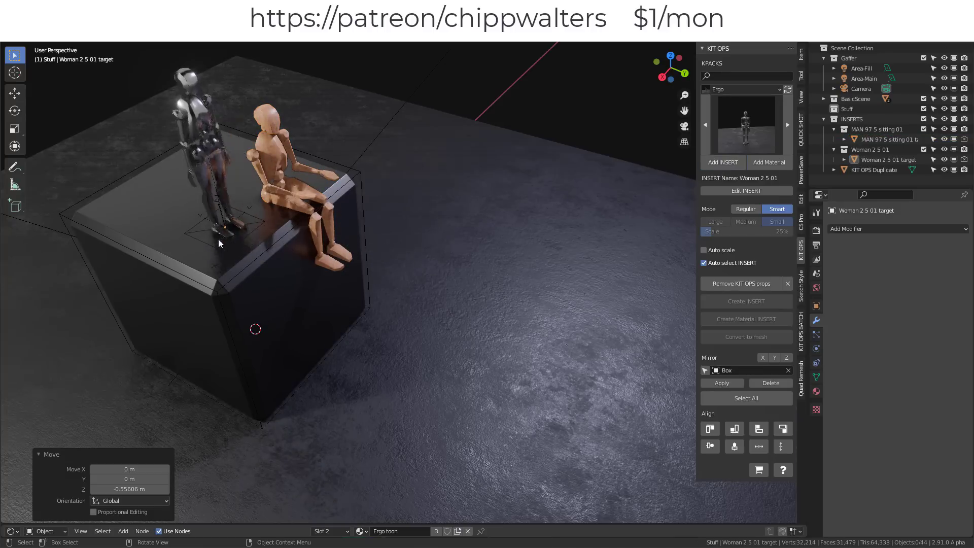
left_click(206, 247)
middle_click_drag(205, 247, 457, 153)
- From the Ergo outline kpack, place the seated Woman 50 01 figure on the box
left_click(741, 89)
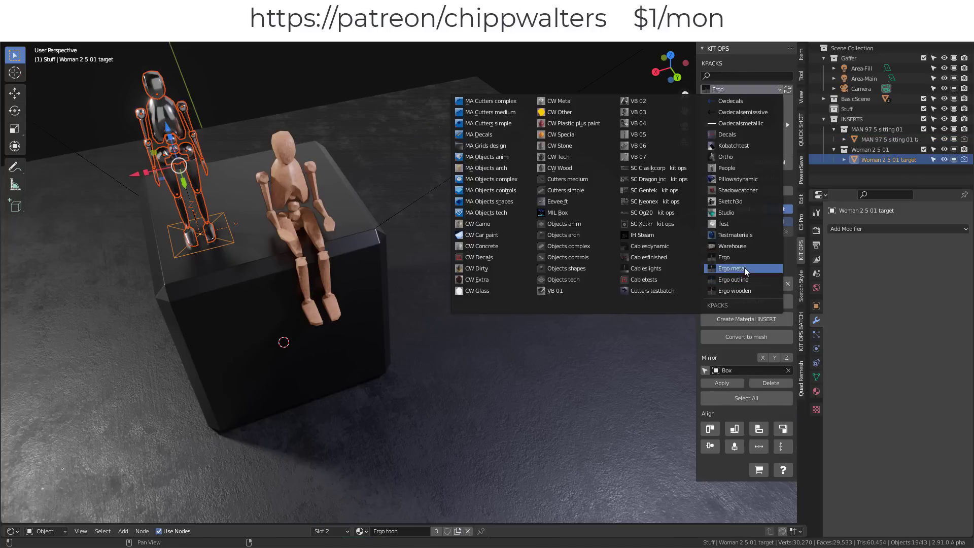
left_click(747, 280)
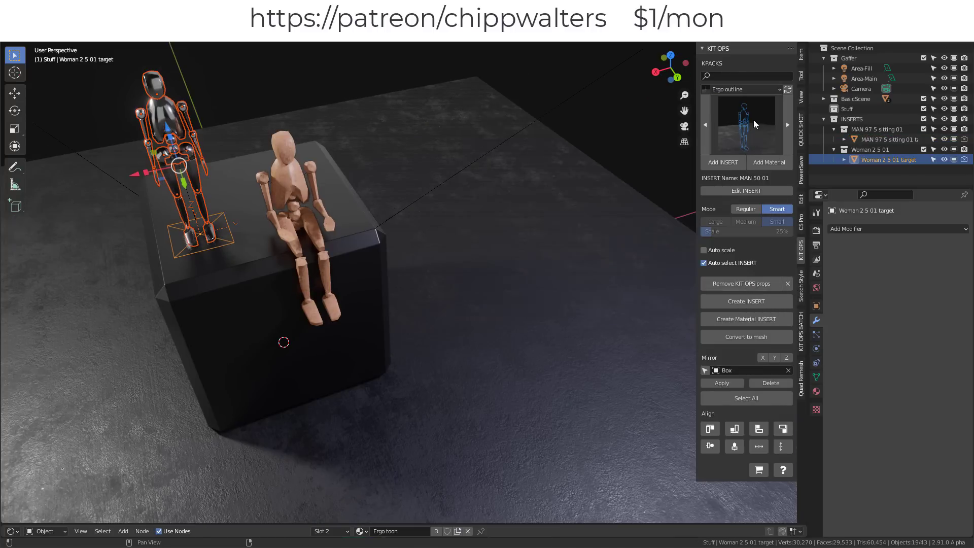
middle_click_drag(324, 168, 284, 162)
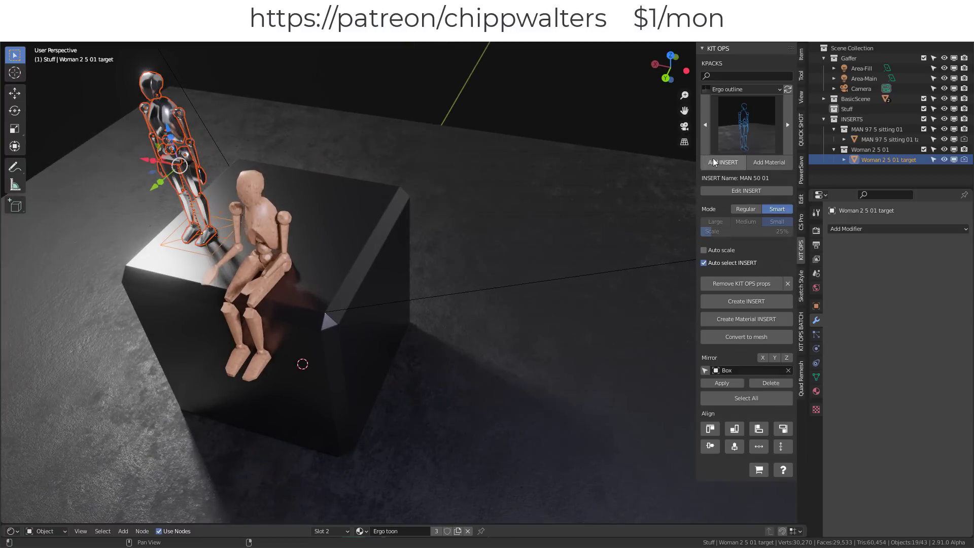
left_click(759, 148)
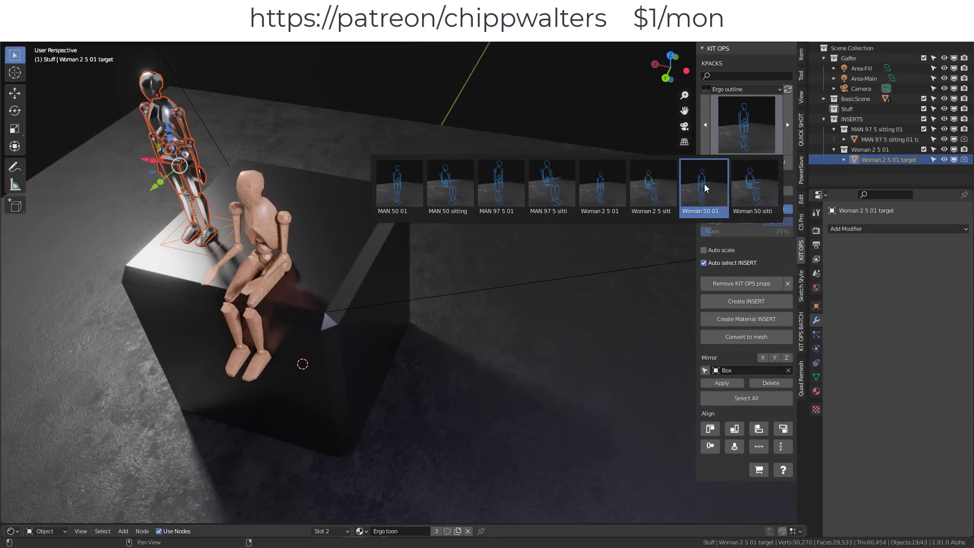
left_click(703, 188)
middle_click_drag(421, 211, 322, 199)
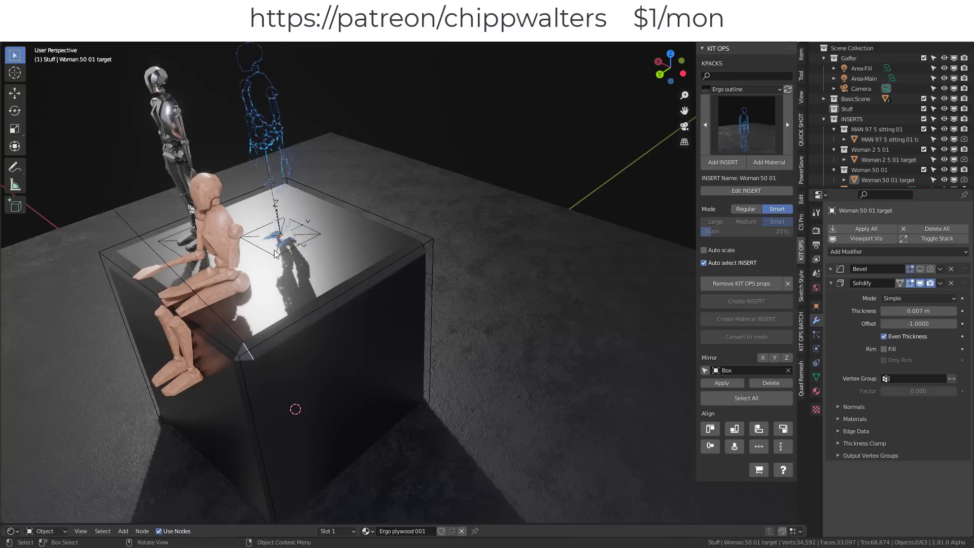
left_click(256, 259)
- Orbit and pan around the three figures on the box, deselecting everything
middle_click_drag(255, 259, 401, 200)
scroll(225, 221, "up", 2)
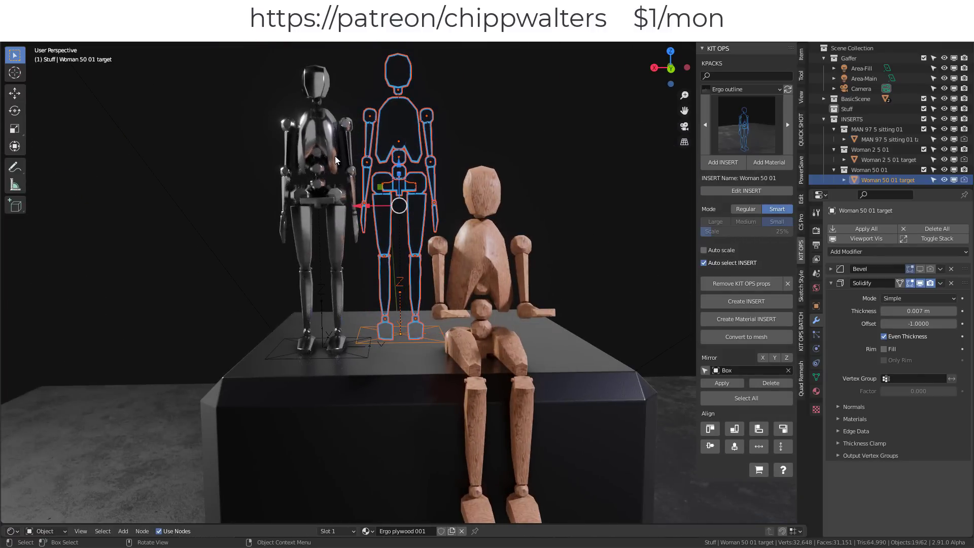
middle_click_drag(335, 160, 381, 181)
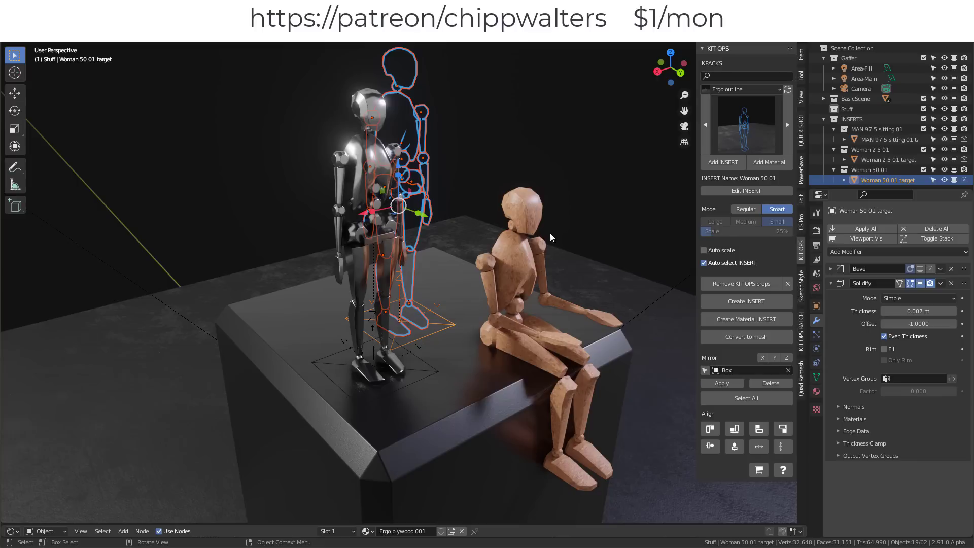
middle_click_drag(550, 237, 596, 248)
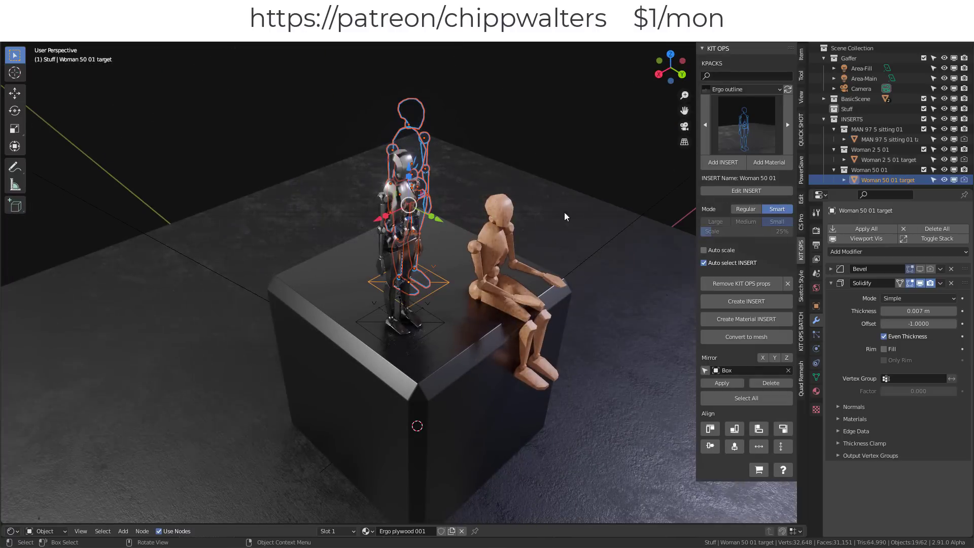
middle_click_drag(484, 261, 426, 188)
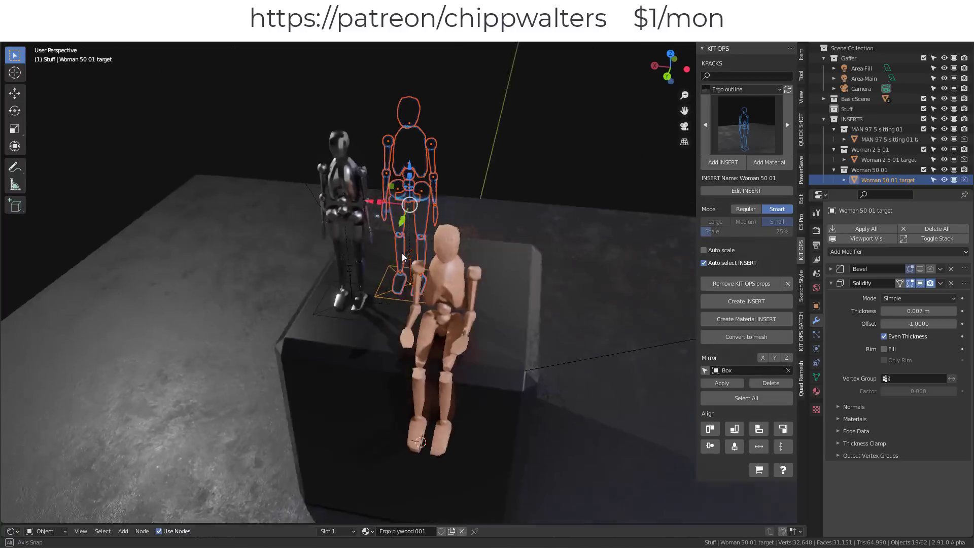
left_click(553, 148)
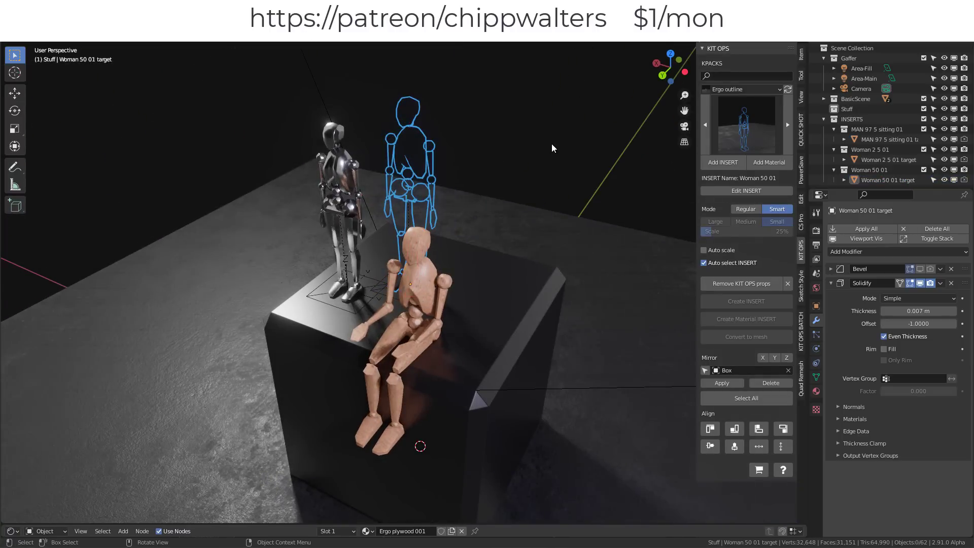
middle_click_drag(364, 276, 536, 327)
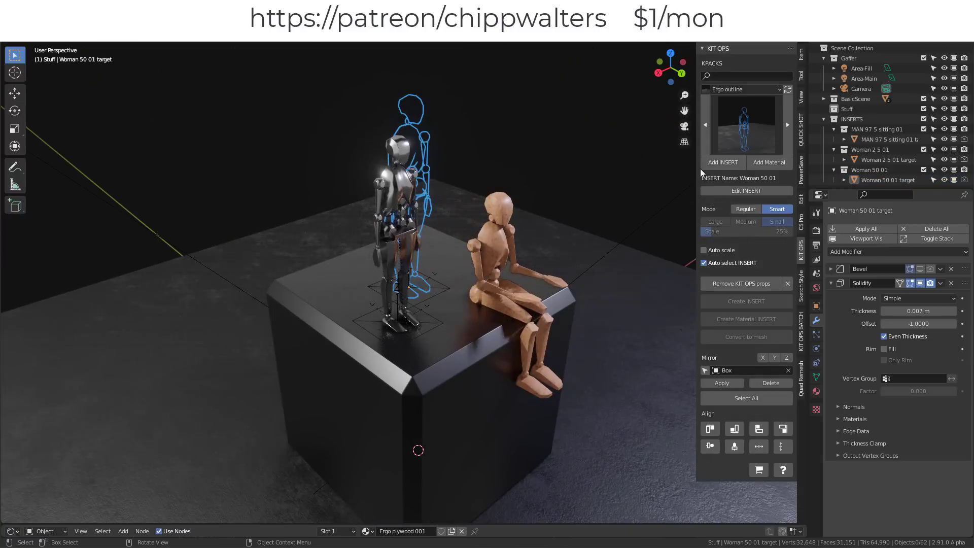
middle_click_drag(578, 251, 543, 223, "shift")
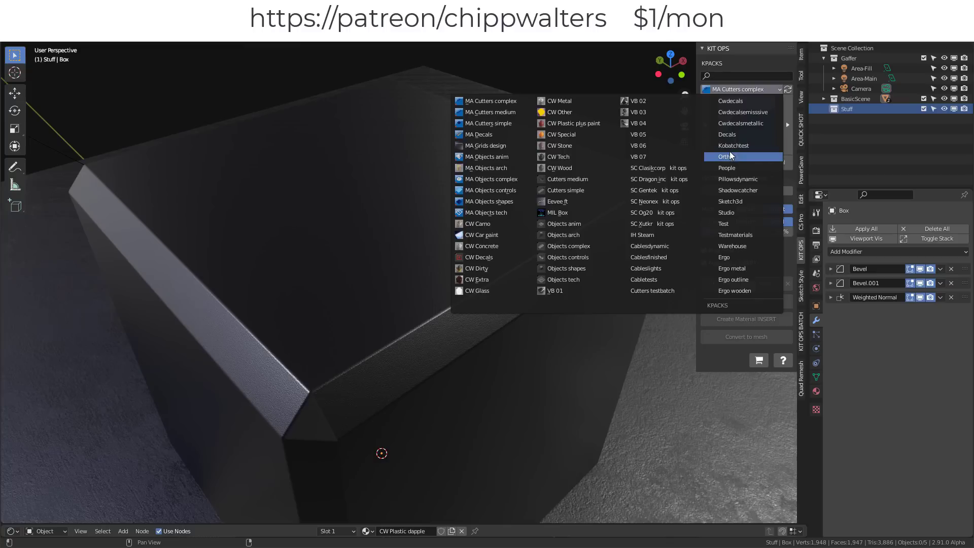
- With Auto scale off, place the Craft kbd 12 keyboard insert on the desk box
left_click(729, 151)
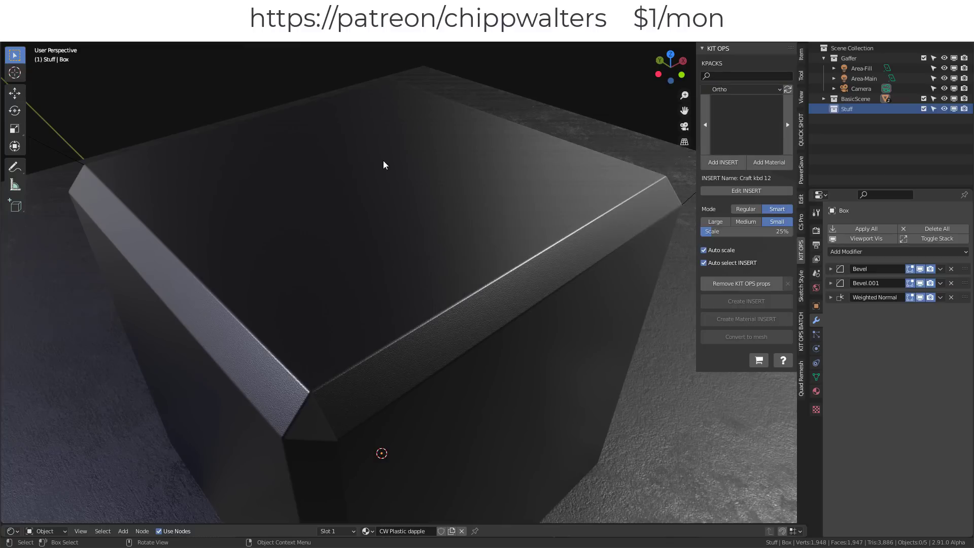
left_click(440, 212)
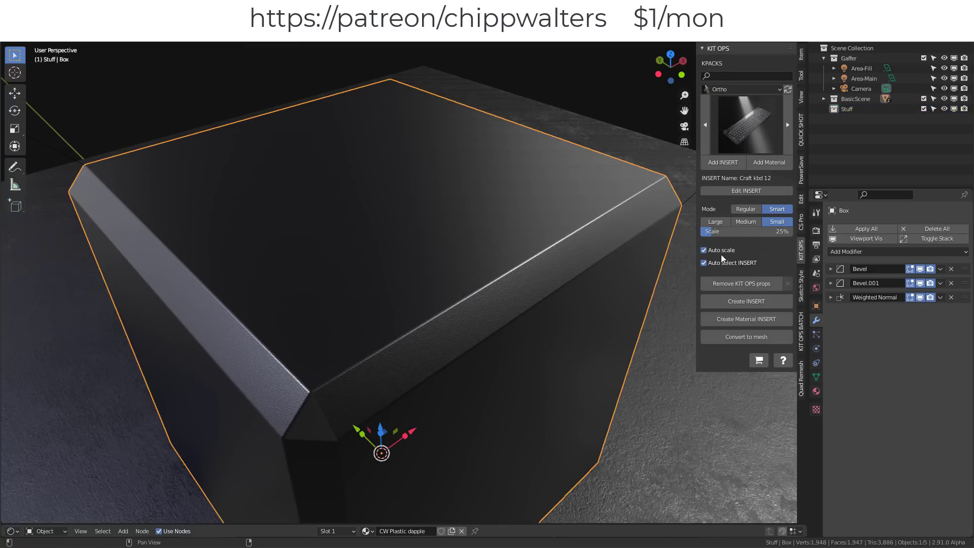
left_click(703, 250)
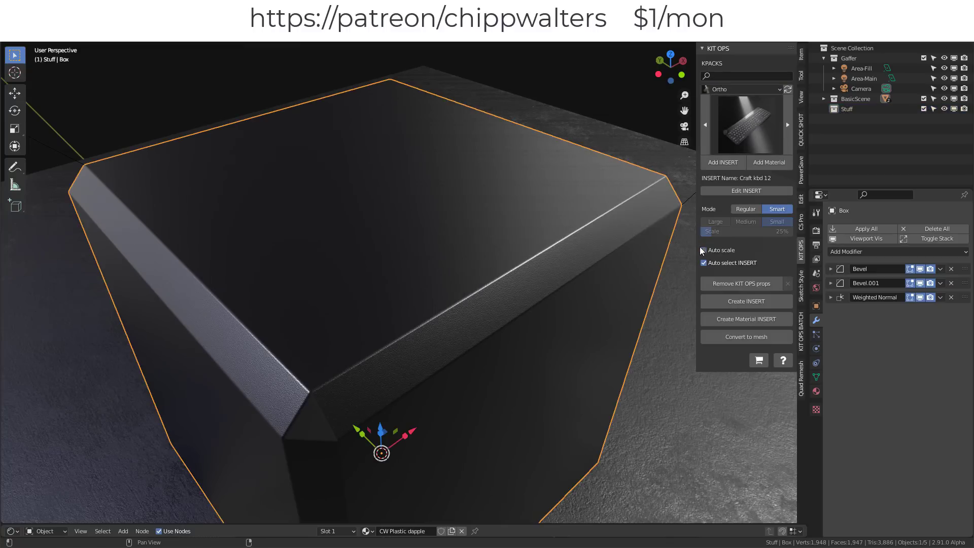
left_click(734, 163)
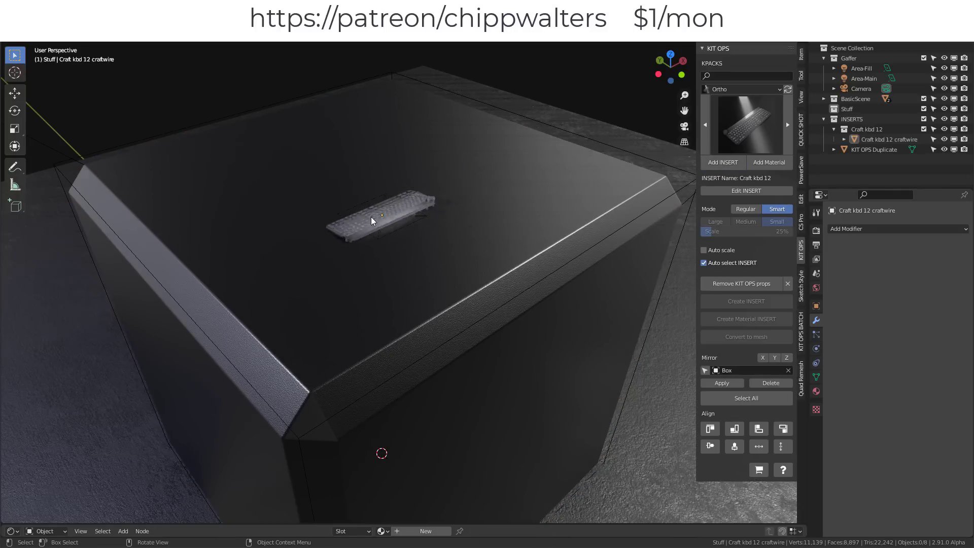
left_click(356, 204)
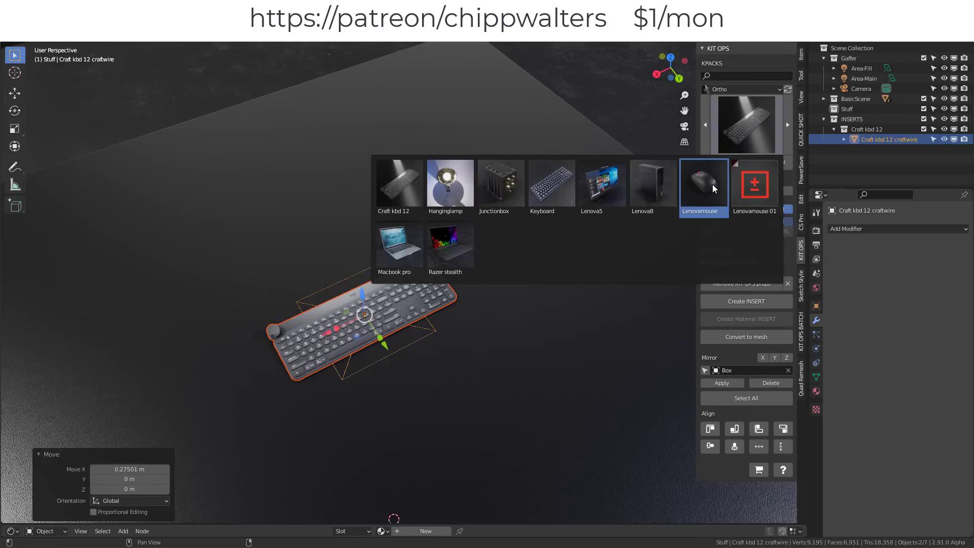
- Add the Lenovamouse beside the keyboard and the Lenova8 tower to its left
left_click(714, 188)
left_click(723, 162)
left_click(483, 276)
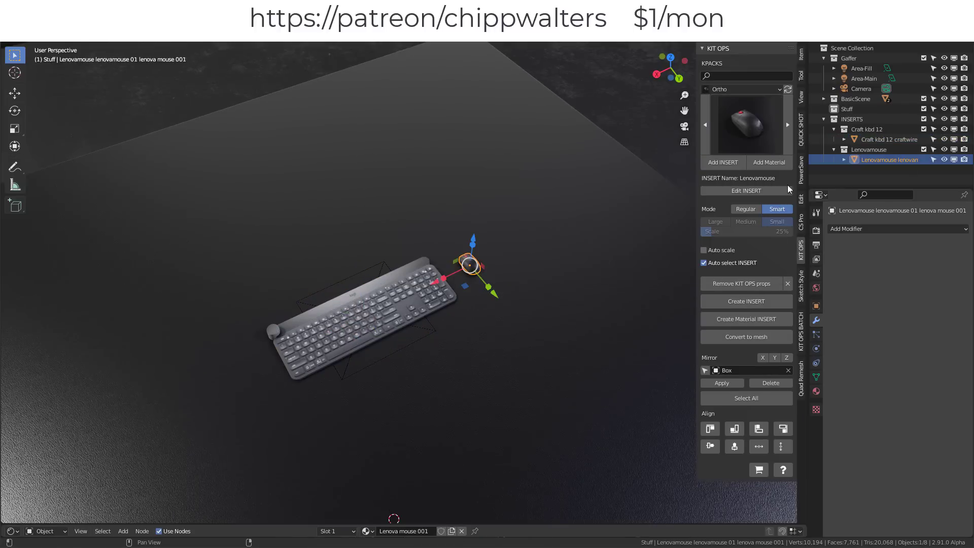
left_click(762, 116)
left_click(653, 185)
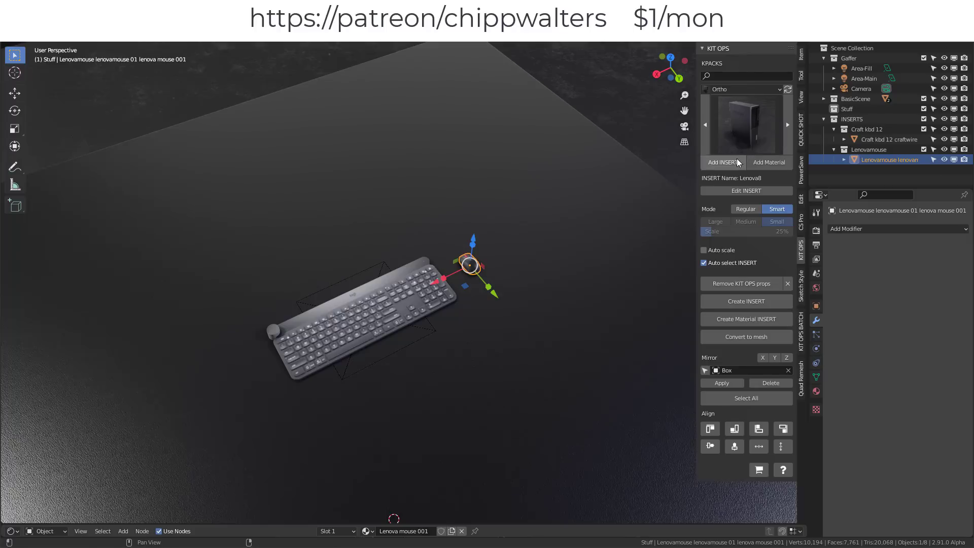
left_click(723, 163)
left_click(321, 269)
left_click(168, 336)
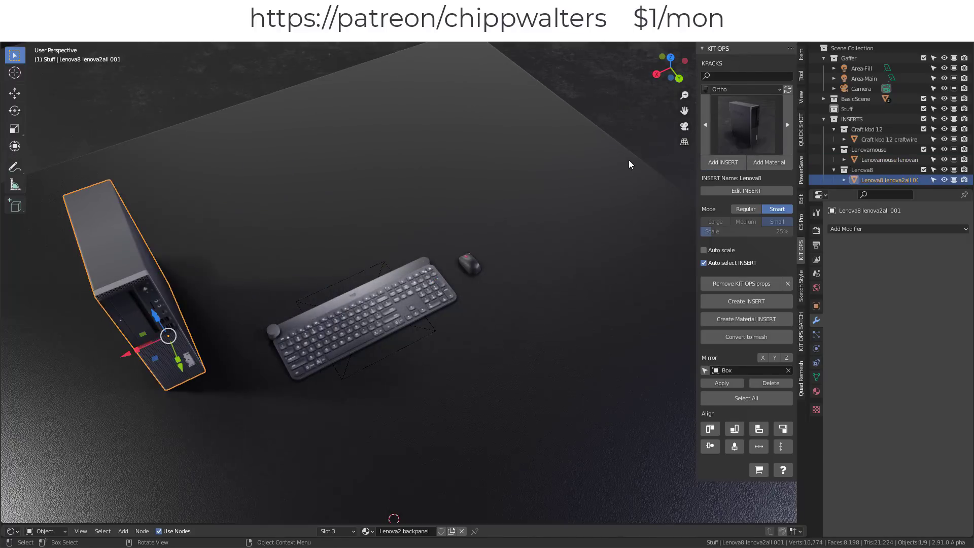
- Add the Lenova5 monitor behind the keyboard and the Macbook pro laptop insert
left_click(771, 115)
left_click(602, 184)
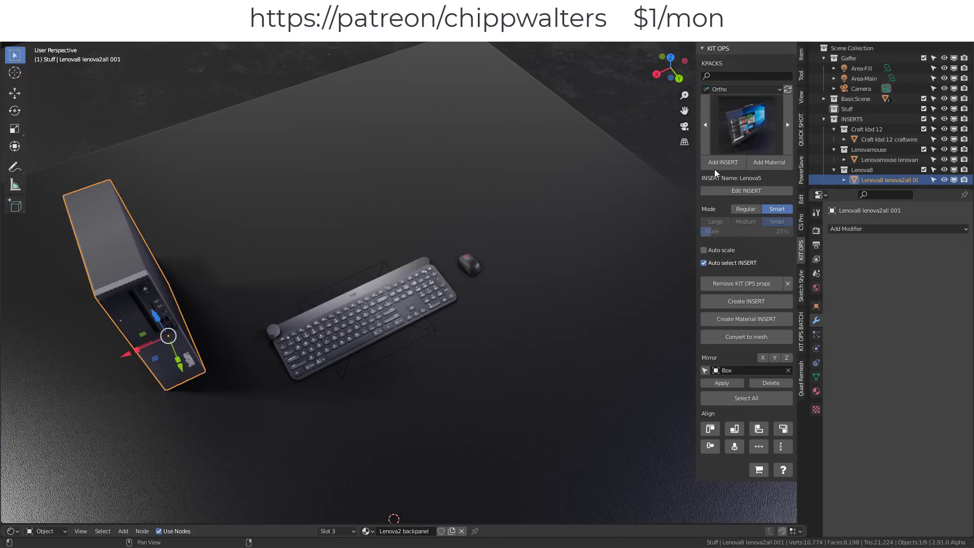
left_click(292, 244)
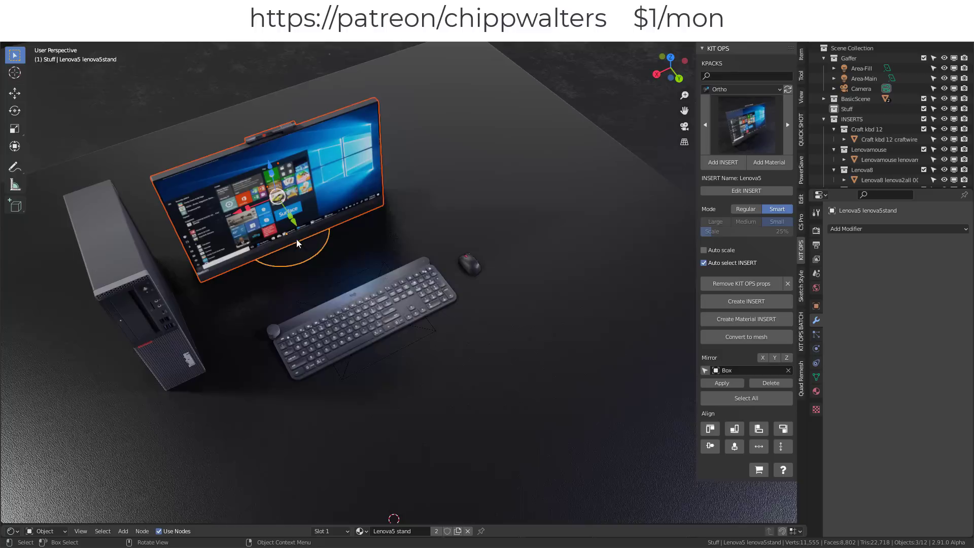
left_click(745, 124)
left_click(399, 244)
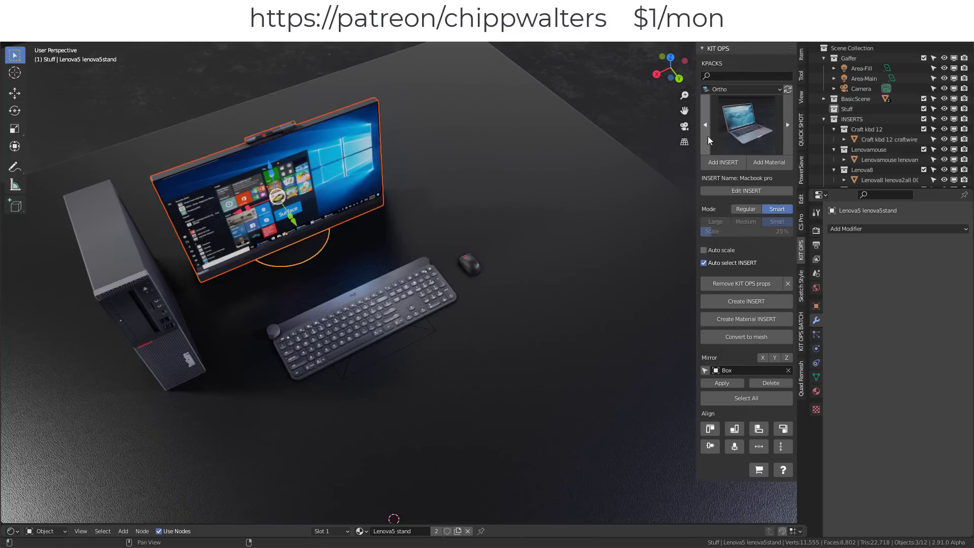
left_click(723, 162)
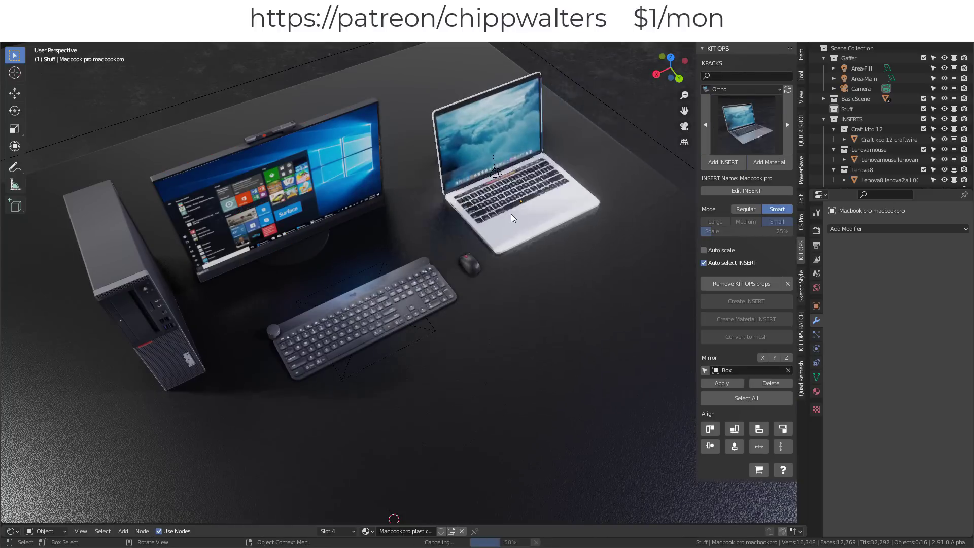
- Turn the laptop -50.4° about the vertical axis to the right of the monitor
left_click(510, 215)
key("g")
key("z")
left_click(424, 287)
middle_click_drag(424, 286, 646, 143)
scroll(558, 180, "up", 5)
scroll(558, 180, "down", 6)
scroll(624, 194, "up", 6)
scroll(624, 195, "down", 6)
scroll(647, 143, "up", 1)
scroll(646, 143, "down", 3)
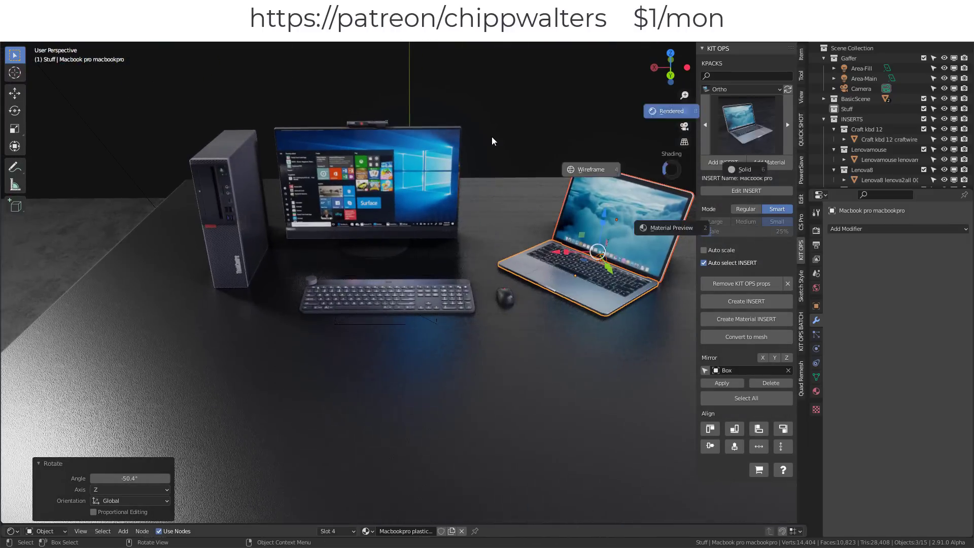
- Switch the desk scene to wireframe while orbiting, then back to rendered shading
key("shift+z")
mouse_move(583, 173)
middle_mouse_down()
mouse_move(460, 201)
mouse_move(470, 206)
middle_mouse_up()
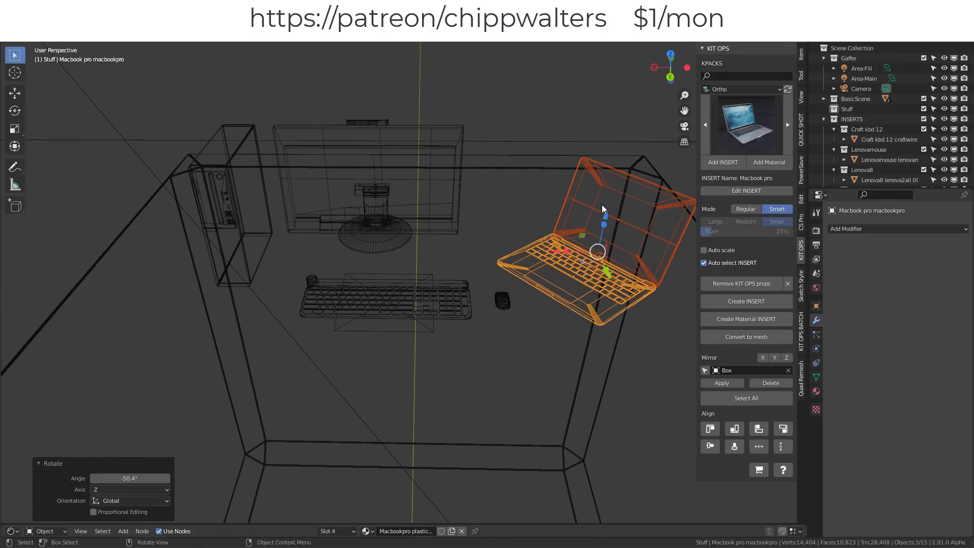
key("shift+z")
middle_click_drag(601, 205, 497, 150)
- Select the desk box and view the desk from several angles toward the keyboard
left_click(519, 205)
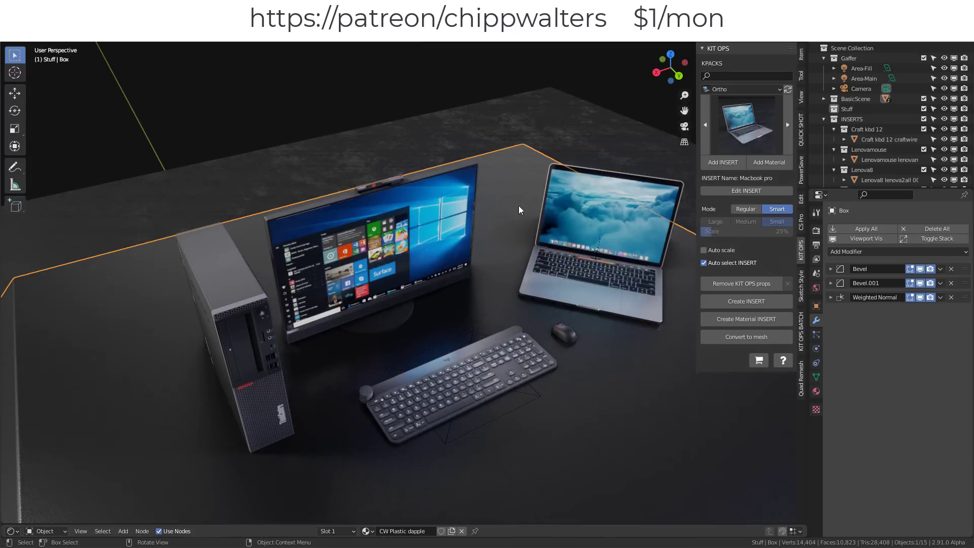
middle_click_drag(524, 290, 498, 315)
scroll(469, 319, "up", 6)
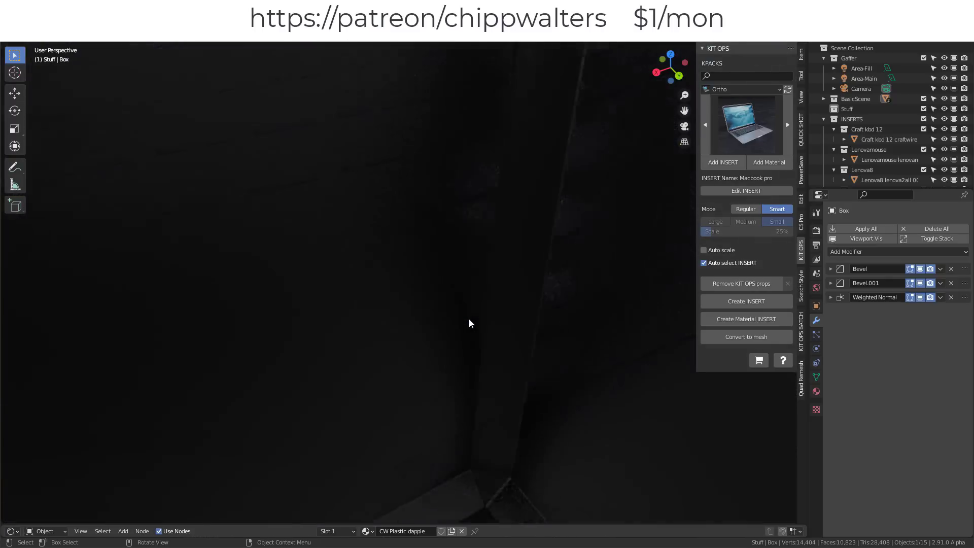
scroll(470, 312, "down", 1)
scroll(470, 305, "up", 2)
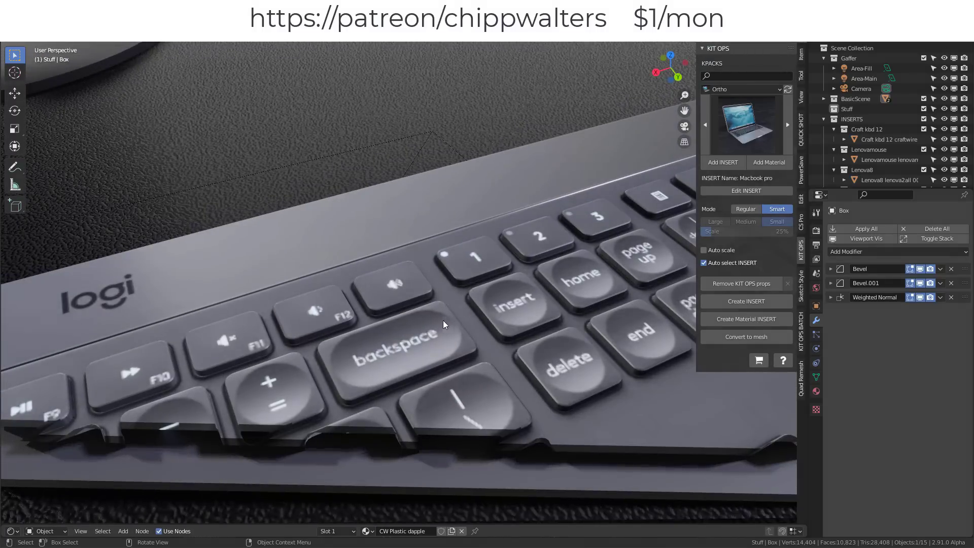
scroll(467, 309, "down", 8)
scroll(485, 303, "down", 5)
scroll(490, 339, "up", 2)
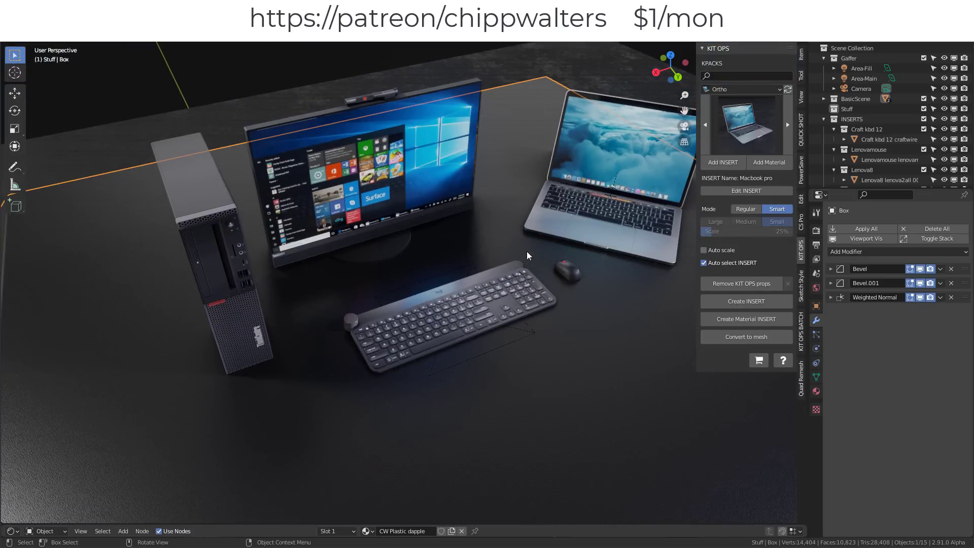
middle_click_drag(527, 245, 484, 238)
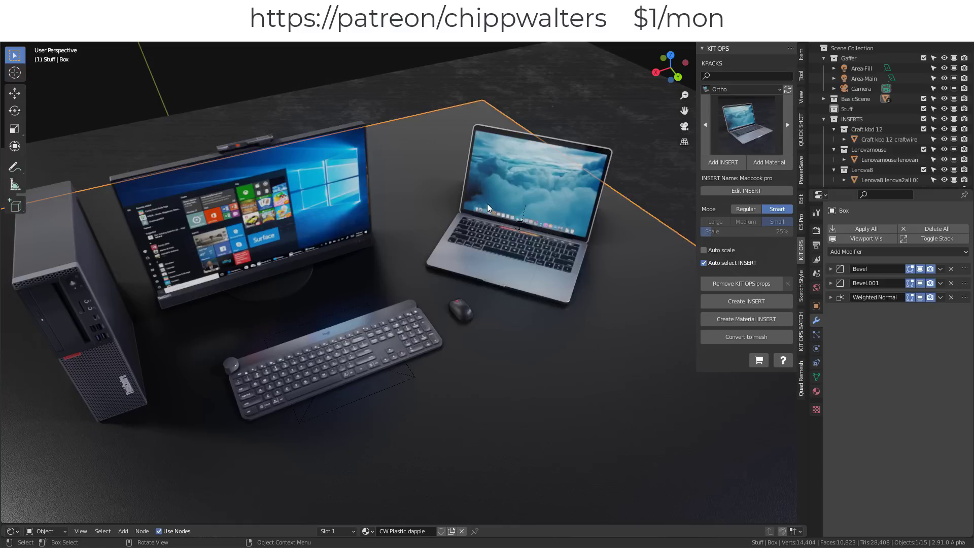
middle_click_drag(499, 227, 543, 253)
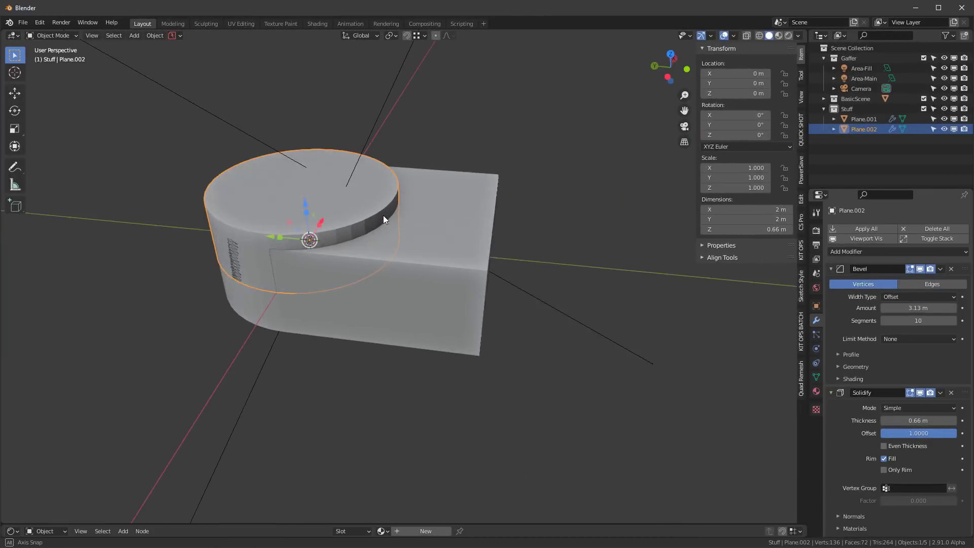
middle_click_drag(383, 219, 323, 247)
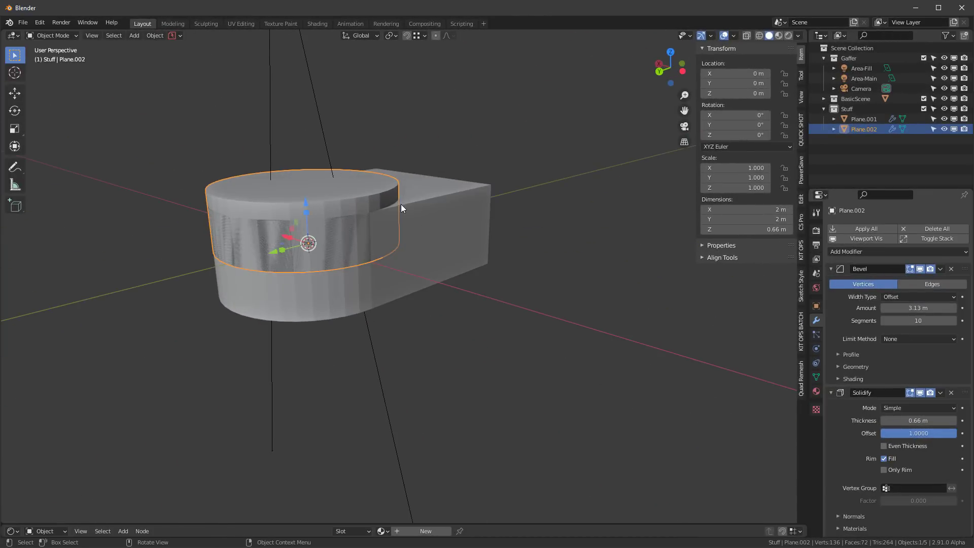
middle_click_drag(401, 208, 327, 232)
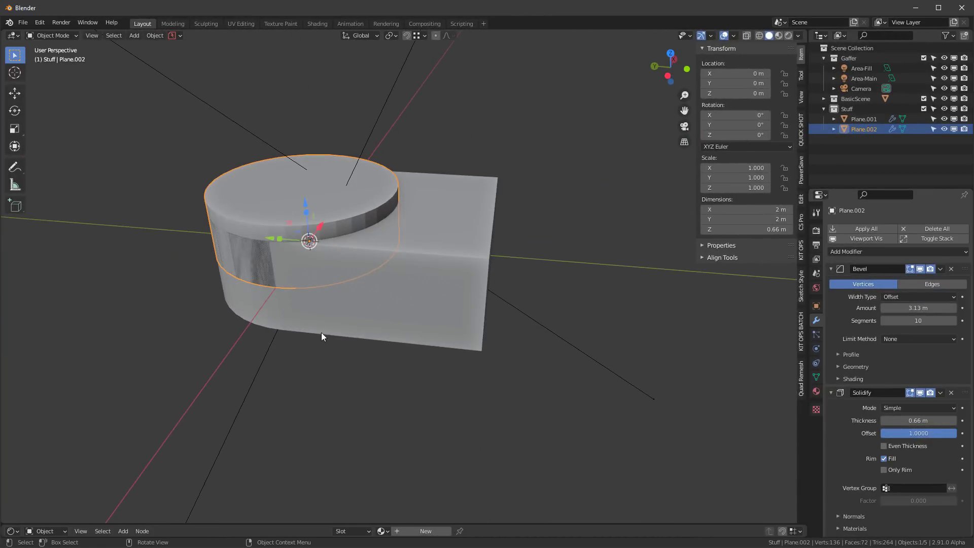
middle_click_drag(425, 216, 393, 208)
scroll(507, 200, "up", 3)
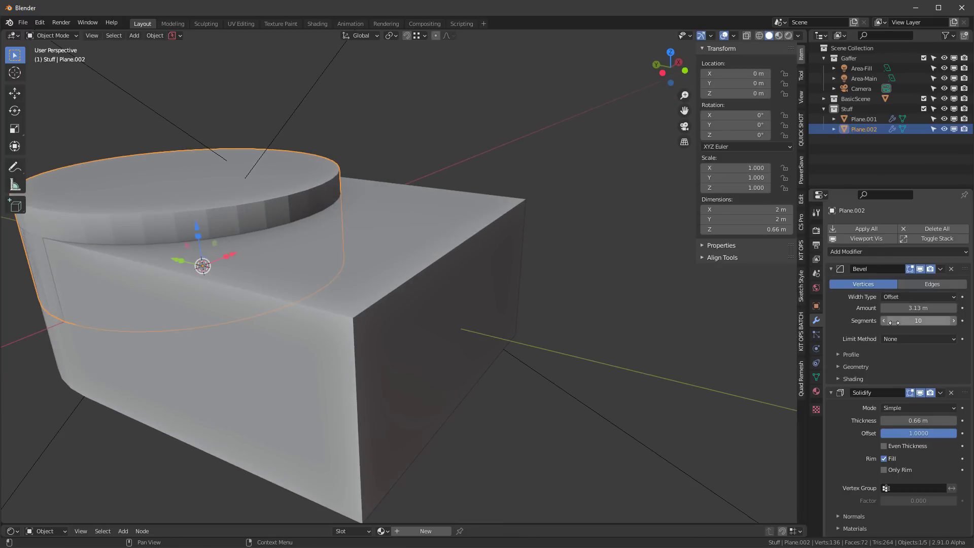
middle_click_drag(406, 284, 260, 218)
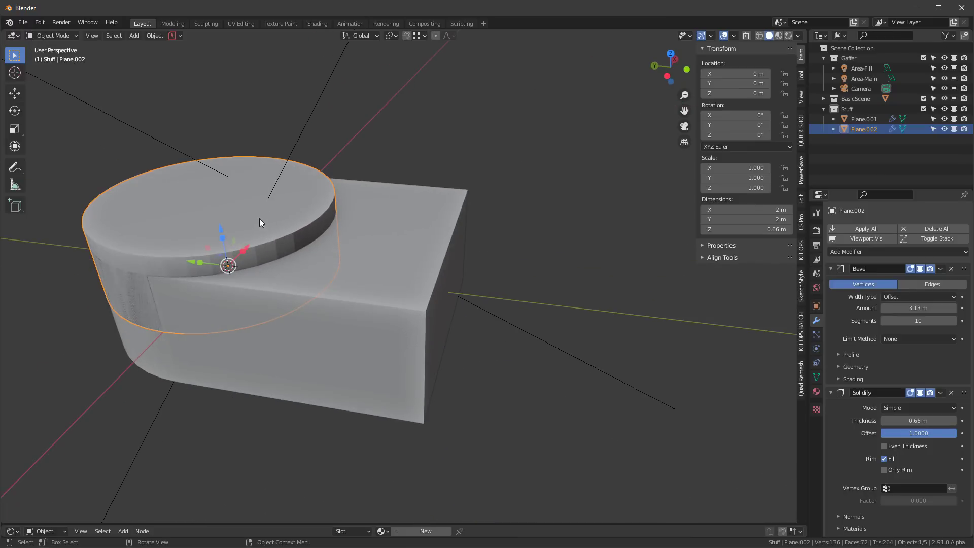
left_click(40, 22)
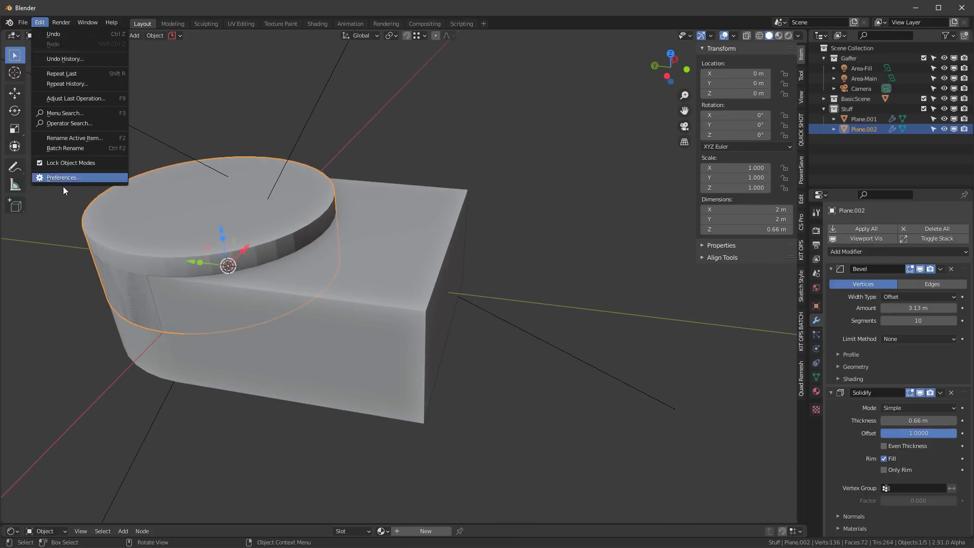
left_click(63, 186)
left_click(277, 89)
type("bool")
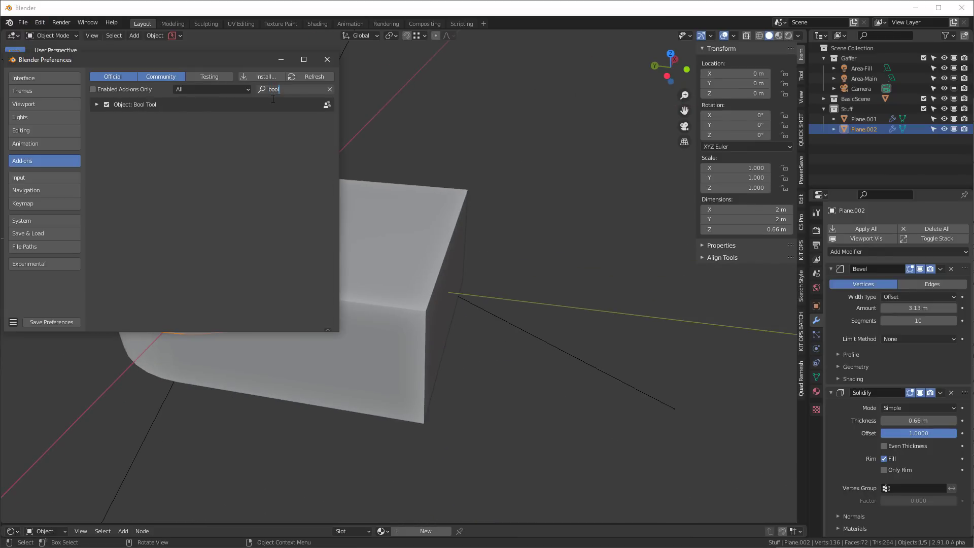
left_click(326, 59)
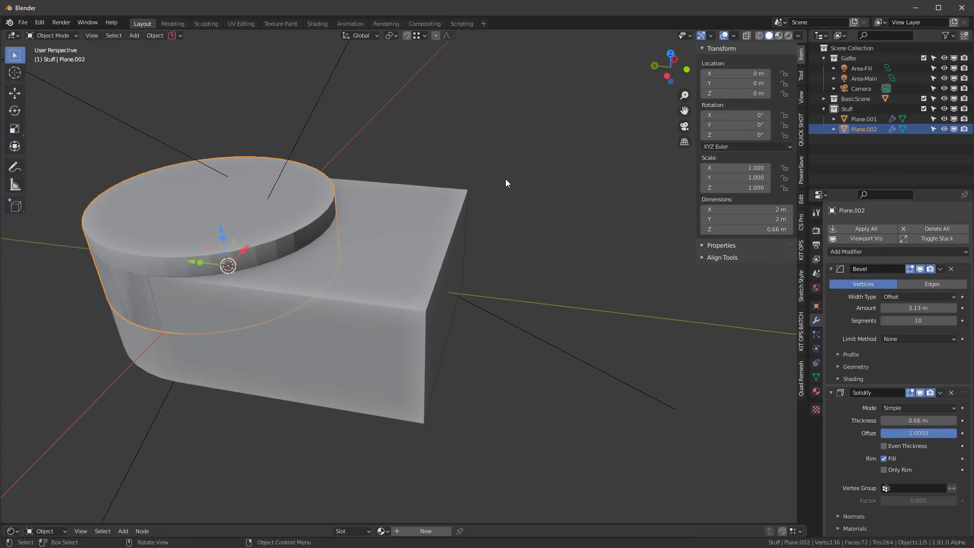
- Subtract the cylinder from the rounded box with a Bool Tool Difference
left_click(417, 198, "shift")
key("ctrl+KP_Subtract")
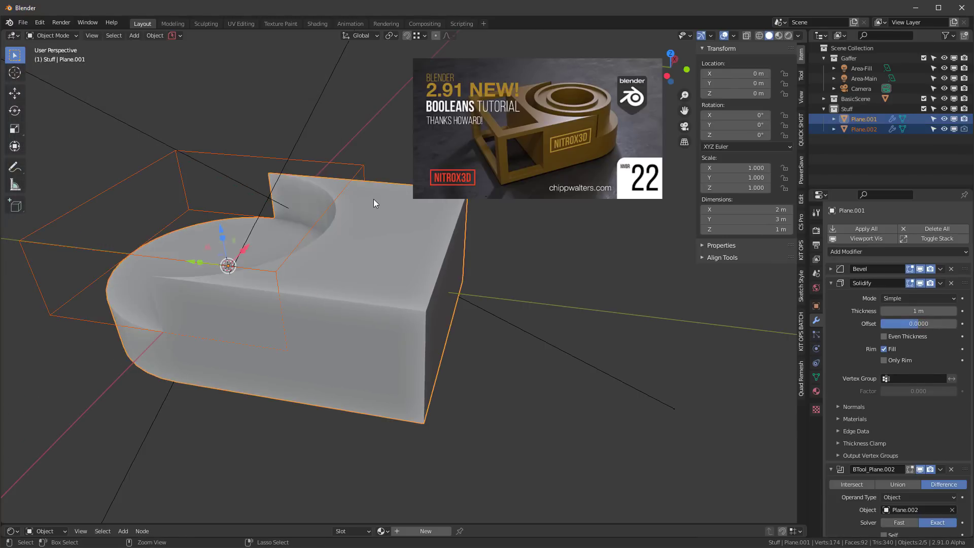
middle_click_drag(313, 282, 335, 296)
scroll(847, 288, "down", 1)
- Try the Fast boolean solver, then set the solver back to Exact
left_click(829, 276)
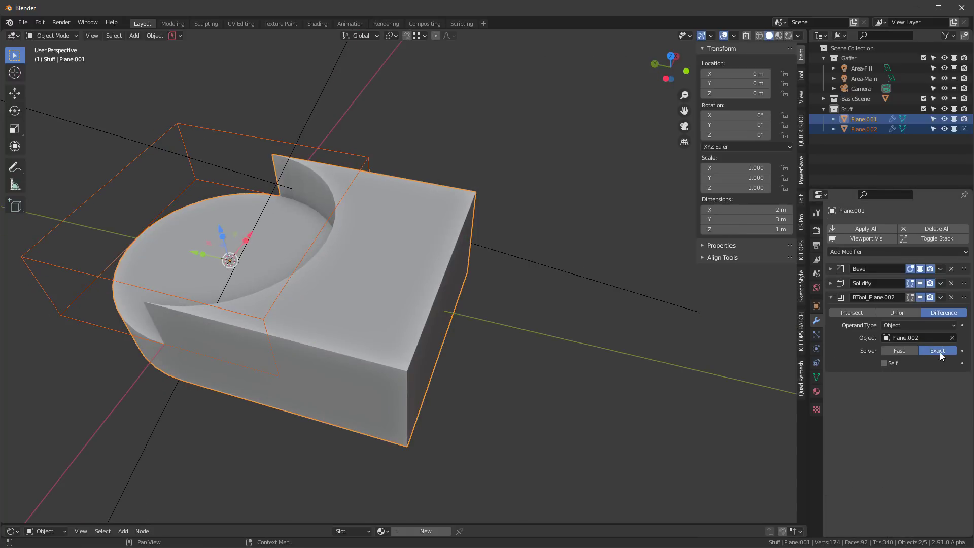
left_click(899, 350)
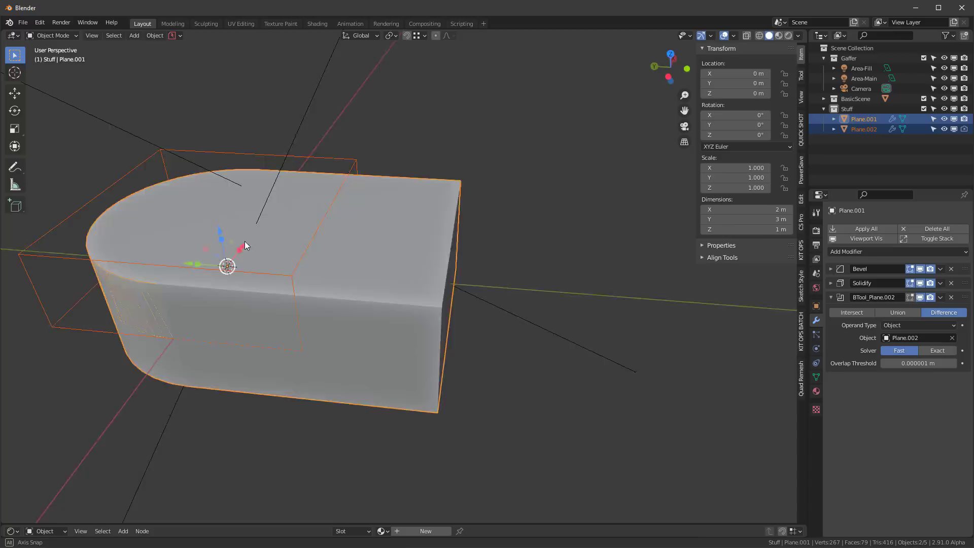
middle_click_drag(245, 241, 301, 242)
left_click(937, 350)
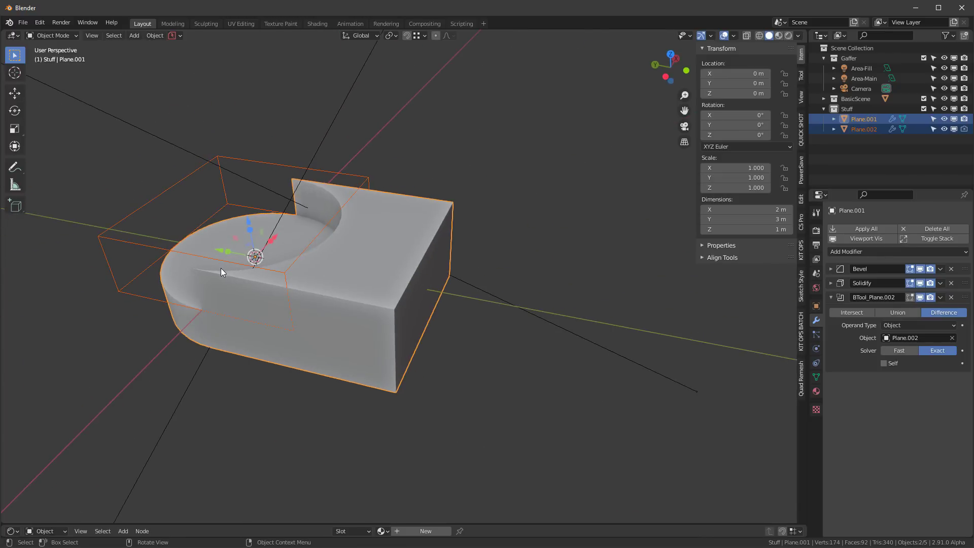
middle_click_drag(218, 268, 303, 206)
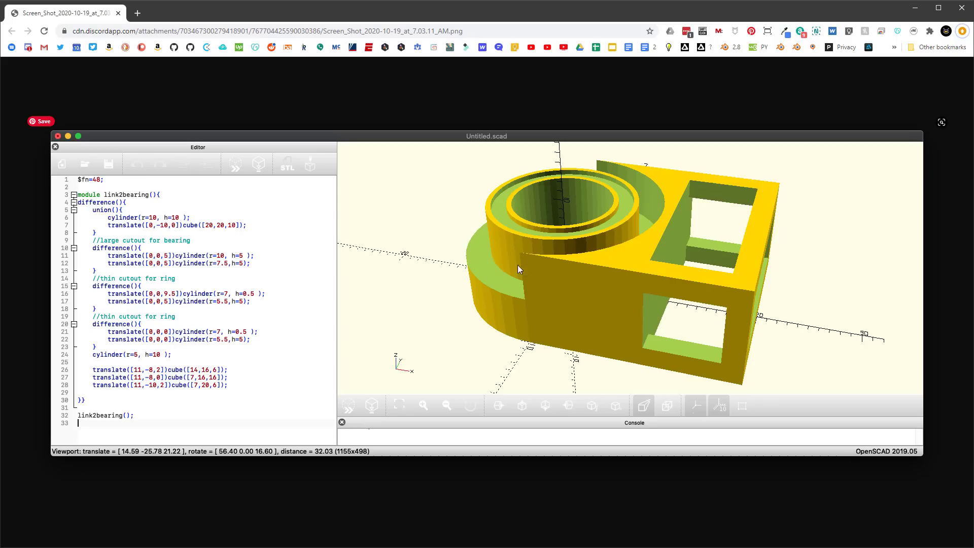
- Back in Blender, view the cut from a lower angle and select the Area-Main light
key("alt+Tab")
middle_click_drag(357, 251, 174, 181)
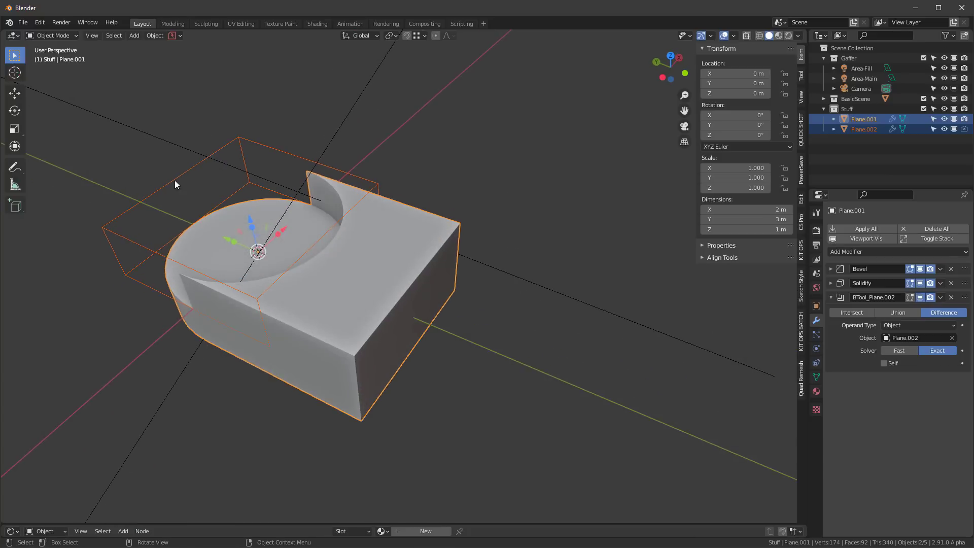
left_click(341, 120)
- Duplicate the cutting cylinder Plane.002 in place and display the copy as Wire
left_click(291, 156)
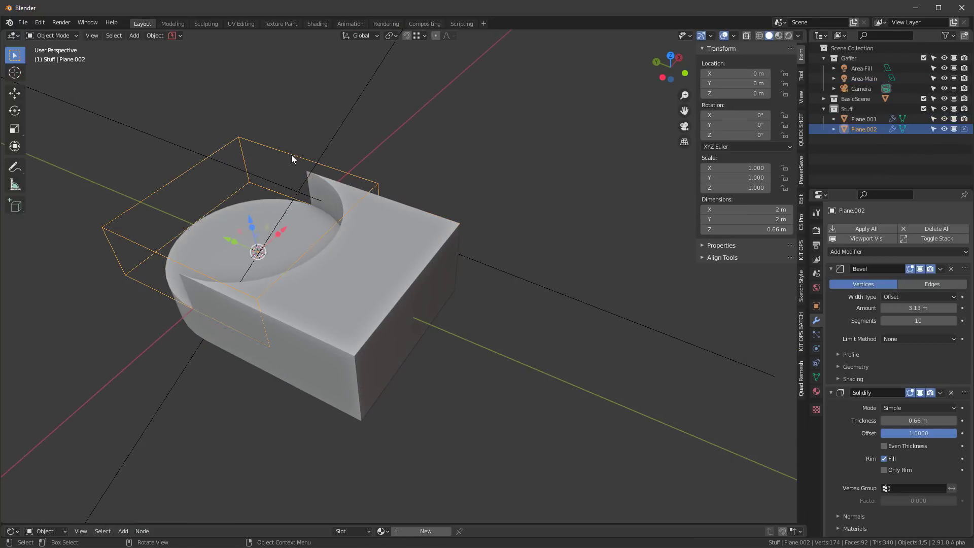
key("shift+d")
key("Escape")
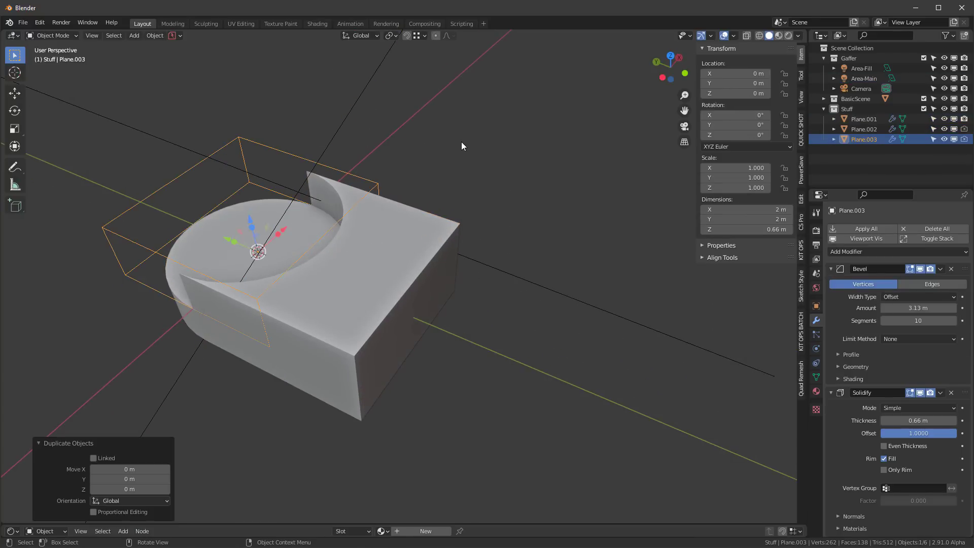
middle_click_drag(330, 265, 287, 240)
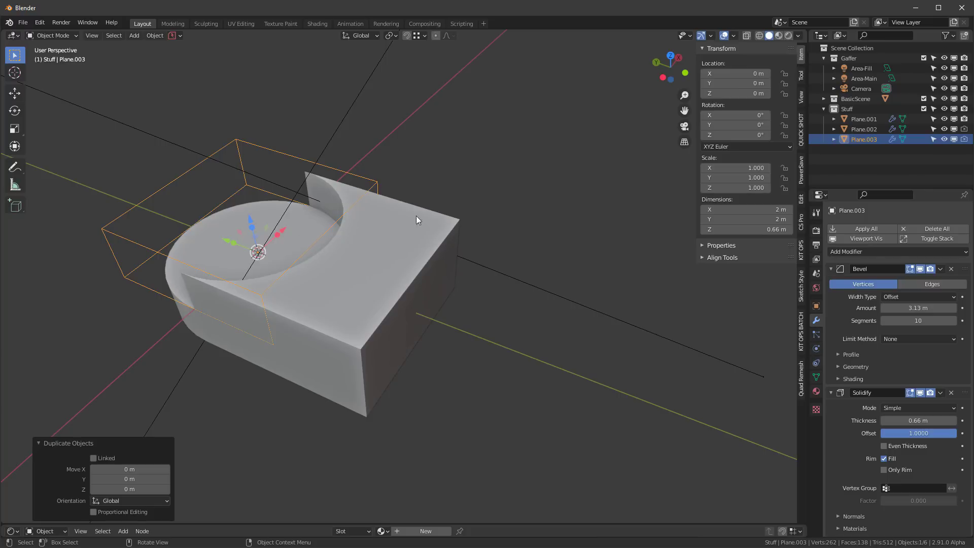
left_click(816, 306)
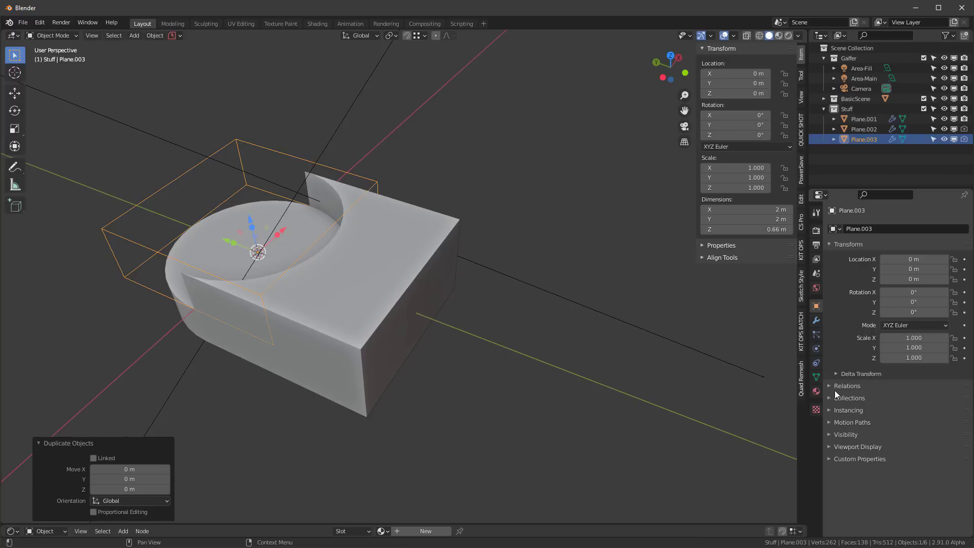
left_click(835, 446)
scroll(917, 522, "down", 3)
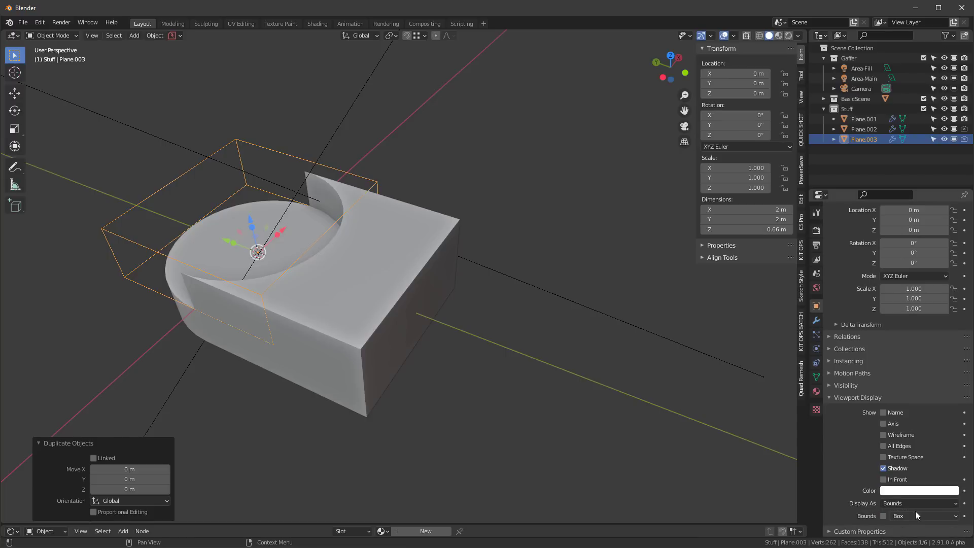
left_click(898, 503)
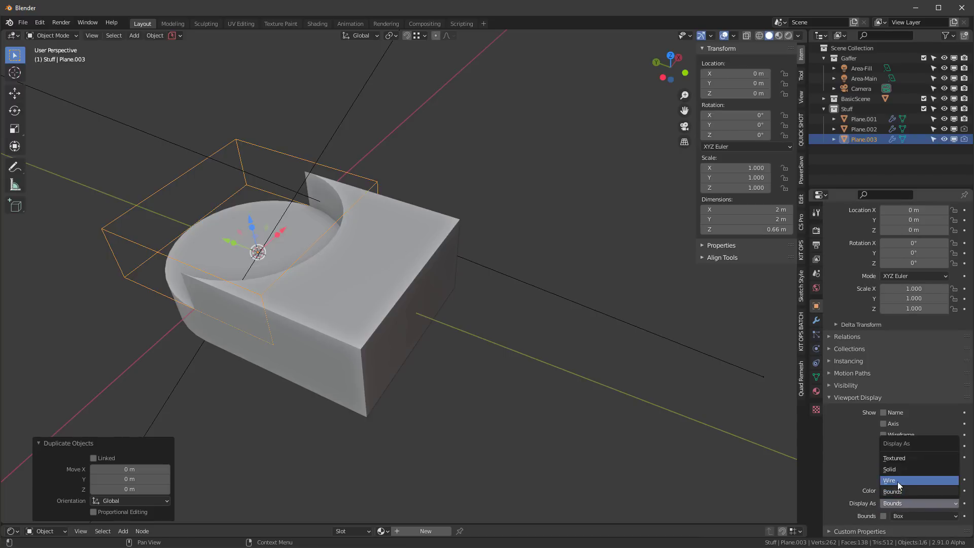
left_click(897, 480)
mouse_move(105, 215)
middle_mouse_down()
mouse_move(139, 193)
mouse_move(209, 196)
mouse_move(93, 228)
middle_mouse_up()
scroll(147, 208, "up", 2)
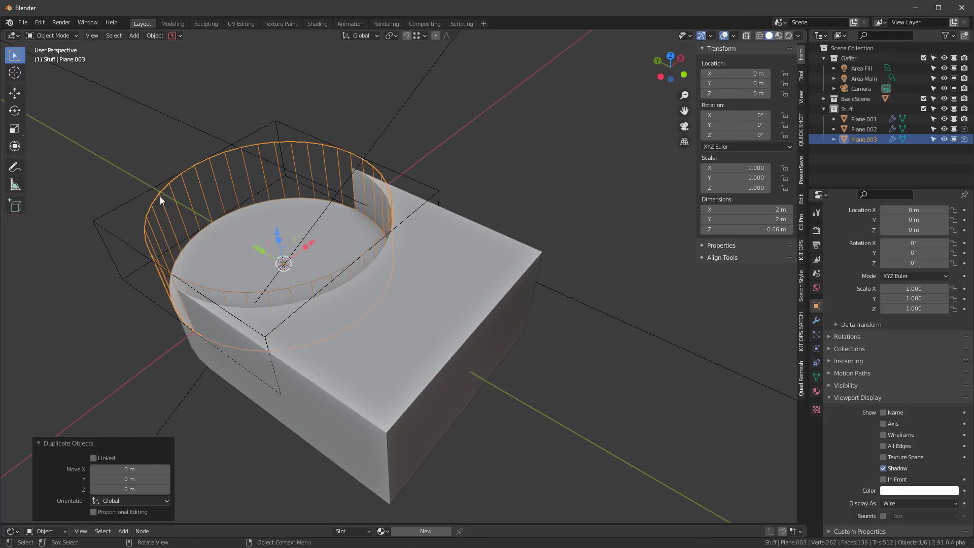
- Scale the copy to 0.813 in X and Y only, keeping its height
key("s")
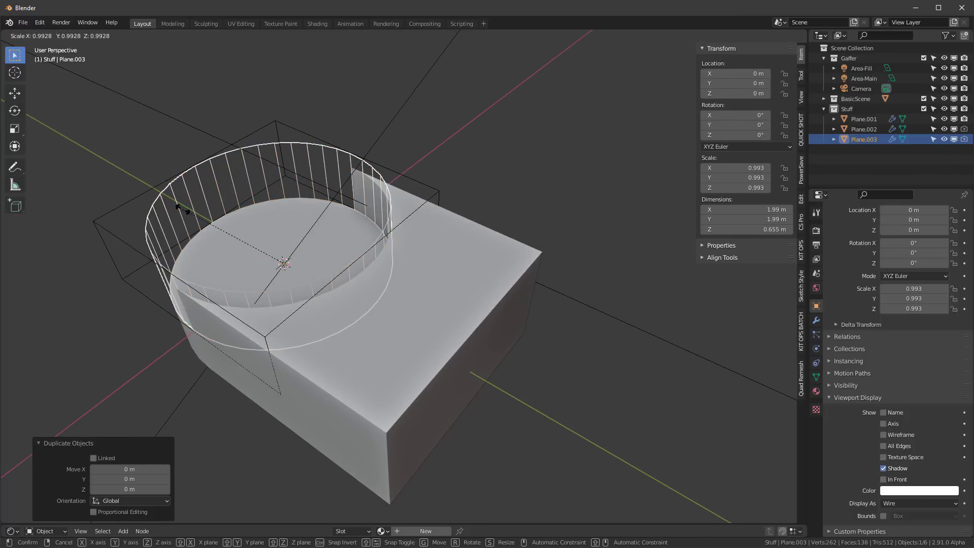
key("shift+z")
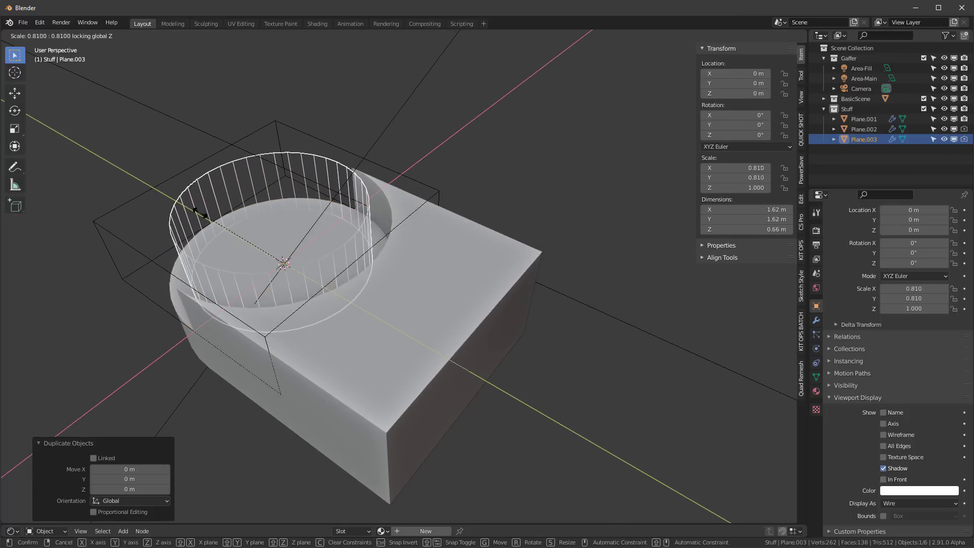
left_click(266, 217)
middle_click_drag(266, 217, 284, 226)
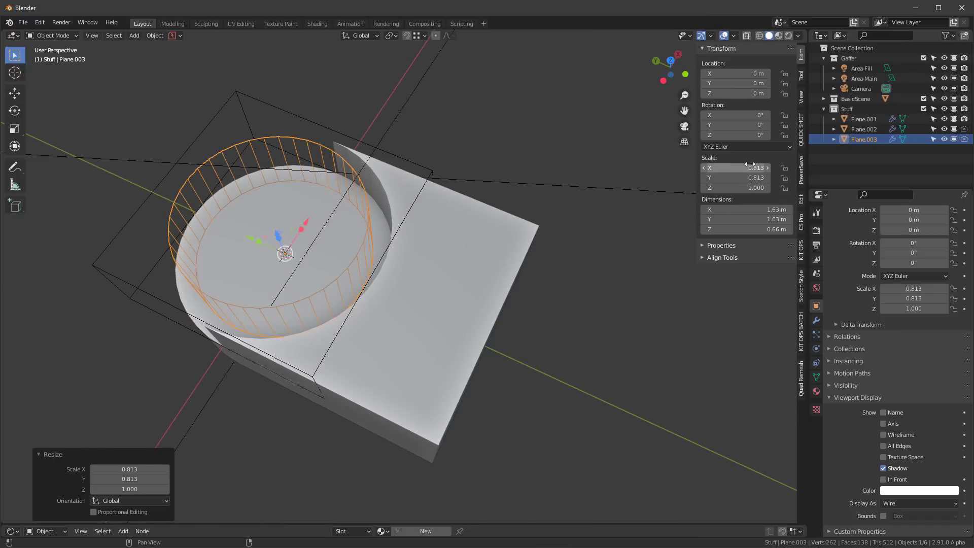
middle_click_drag(395, 219, 275, 243)
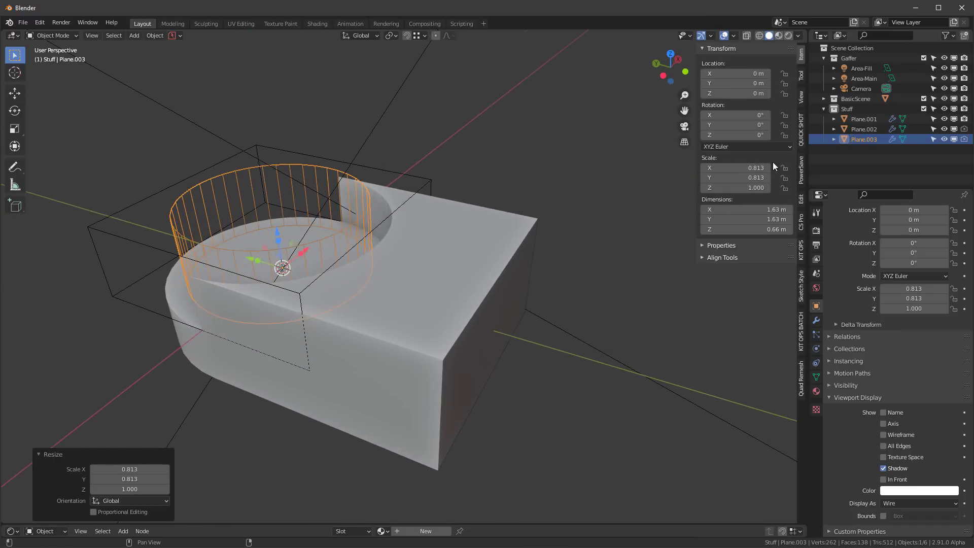
middle_click_drag(385, 197, 372, 173)
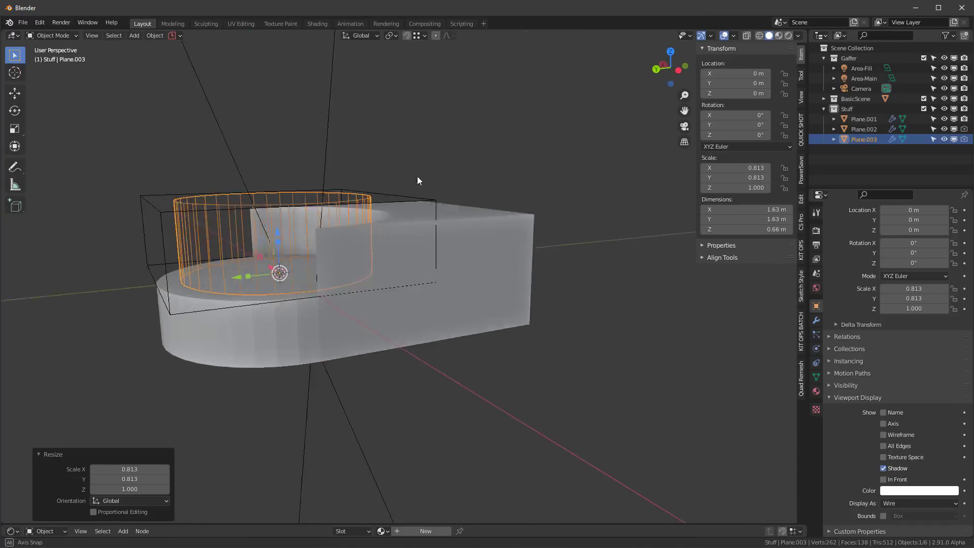
middle_click_drag(417, 181, 337, 187)
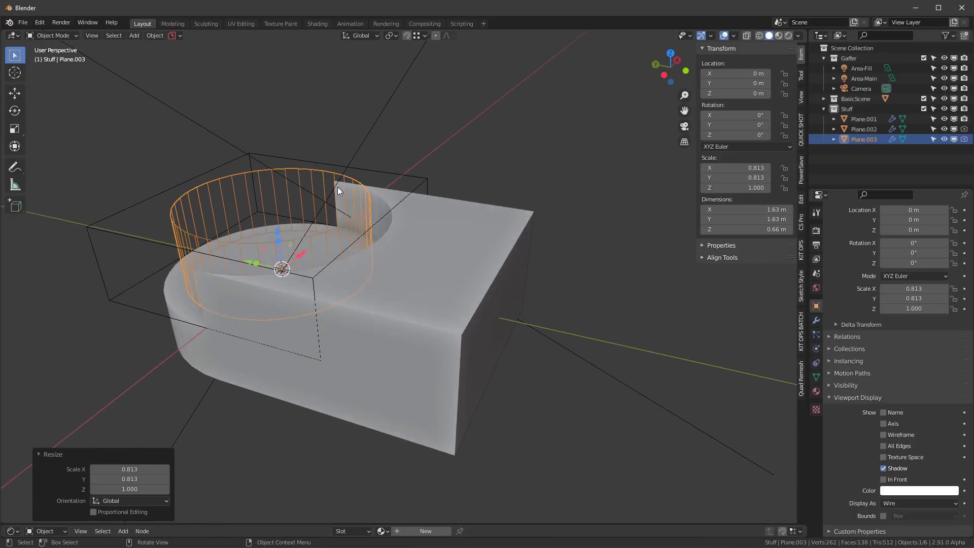
- Bool Tool Difference the smaller cylinder Plane.003 out of the larger cutter Plane.002
left_click(411, 178)
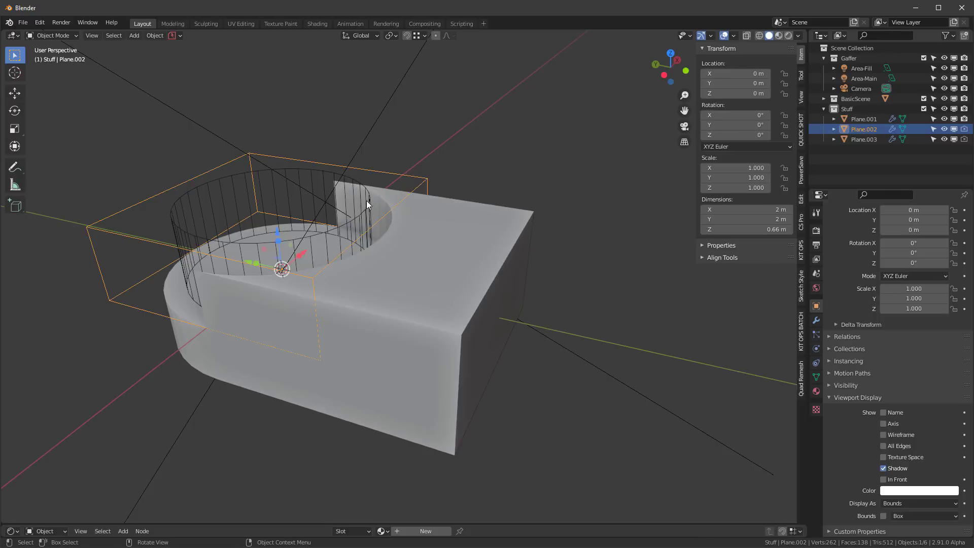
left_click(366, 200)
left_click(424, 181, "shift")
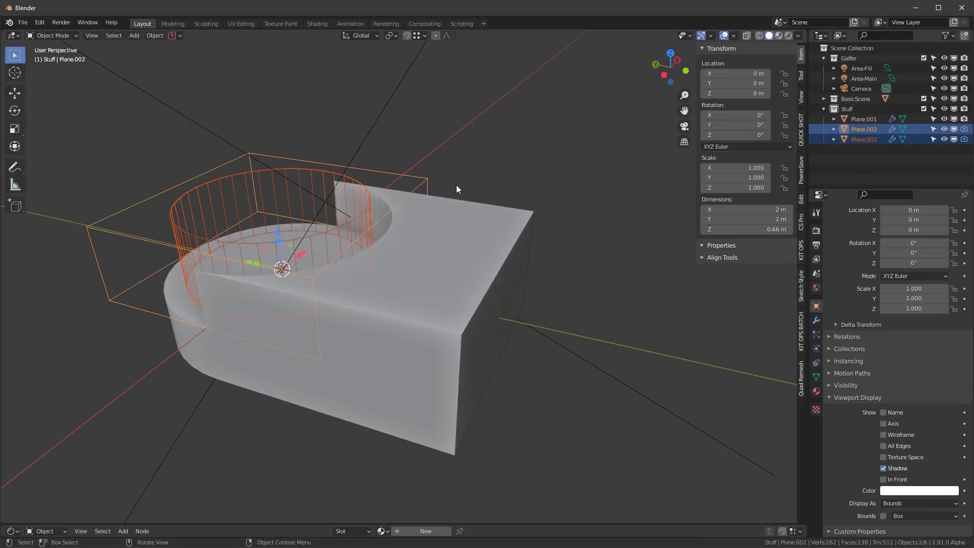
key("ctrl+KP_Subtract")
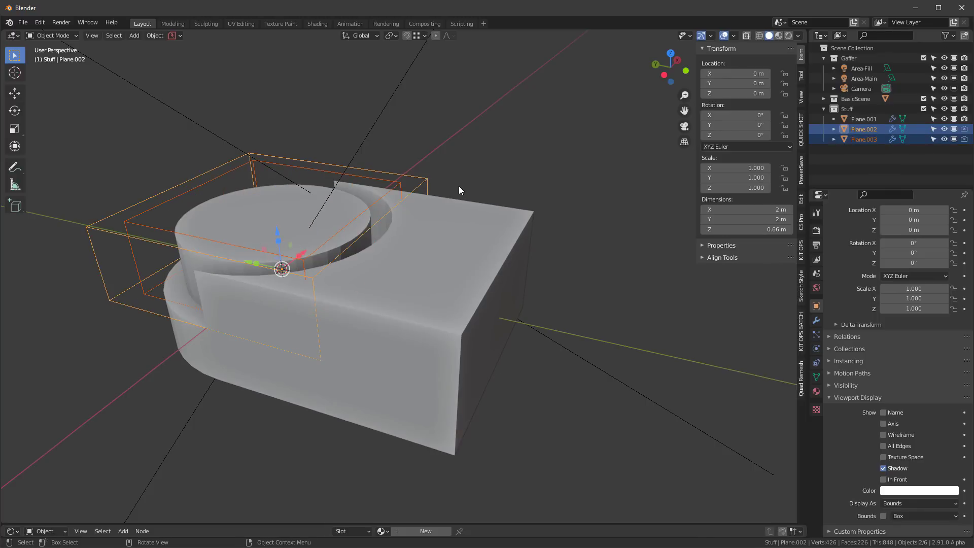
middle_click_drag(457, 188, 327, 287)
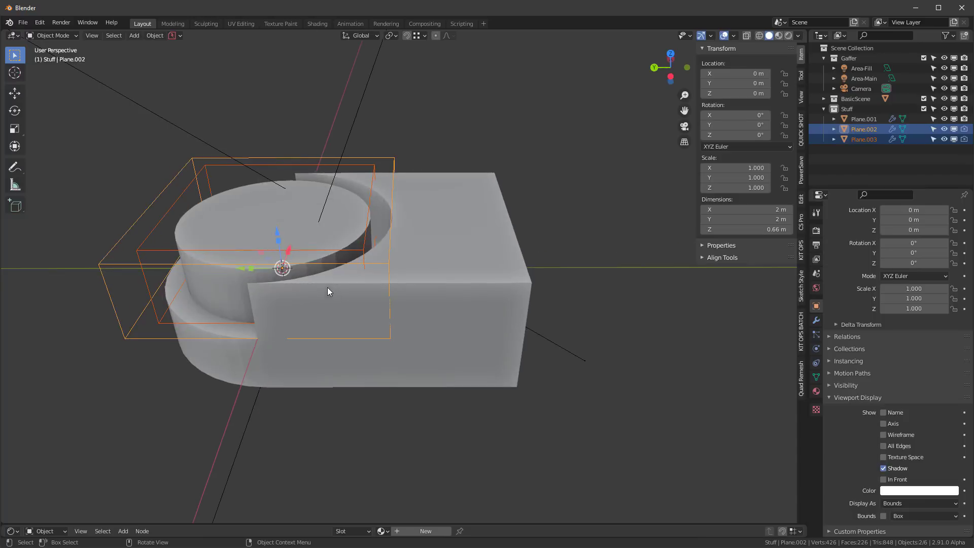
middle_click_drag(407, 303, 426, 274)
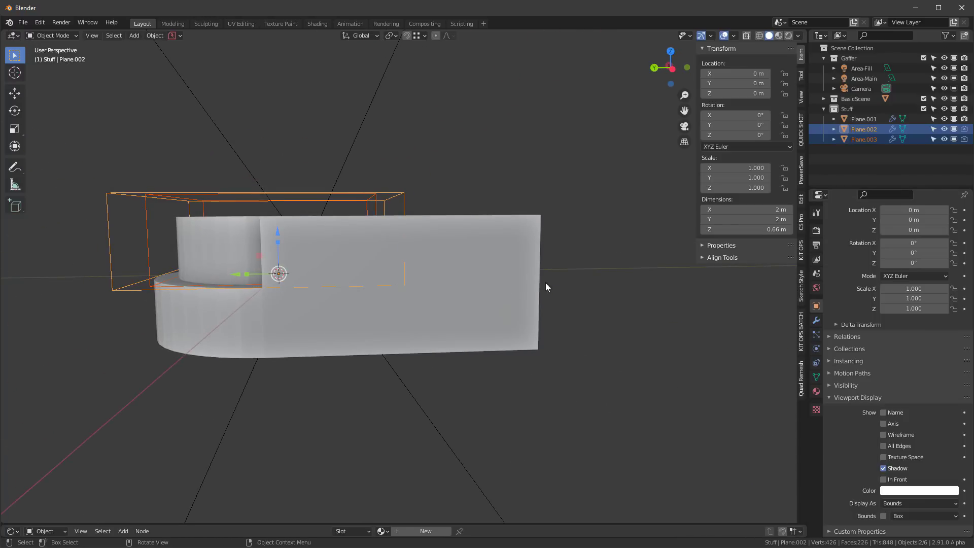
middle_click_drag(546, 285, 348, 217)
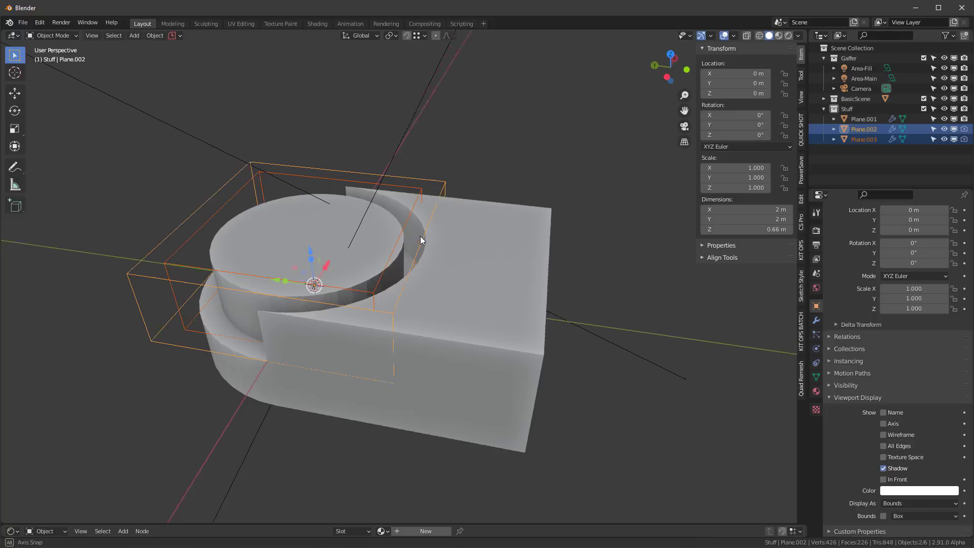
middle_click_drag(626, 223, 409, 231)
- Duplicate cutter Plane.003 in place, raise the copy above the top disk and shrink it
left_click(432, 203)
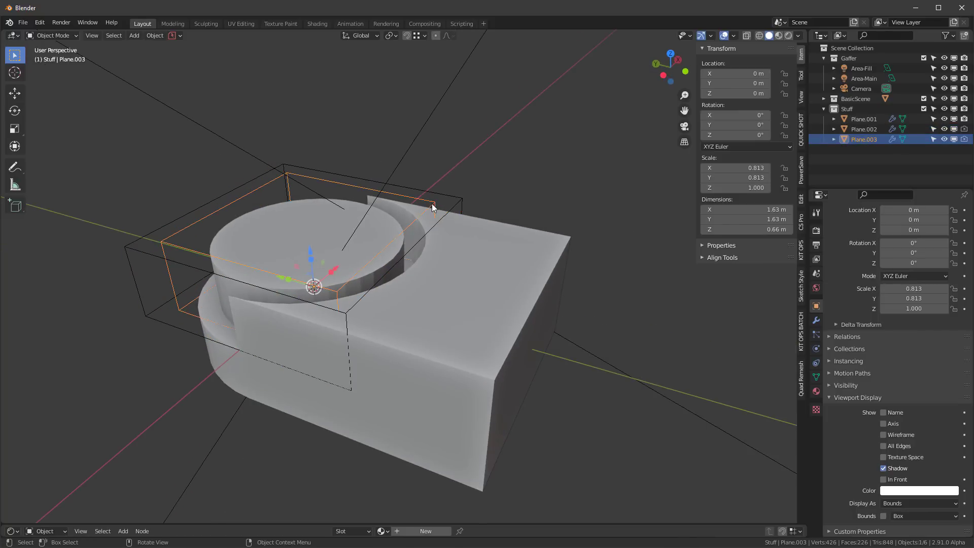
key("shift+d")
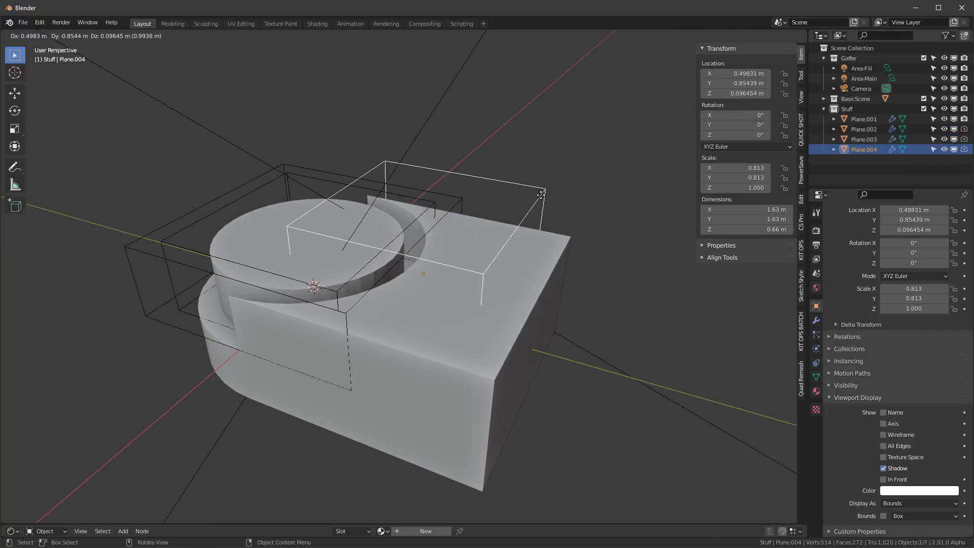
key("Escape")
left_click_drag(311, 251, 311, 168)
middle_click_drag(311, 168, 318, 224)
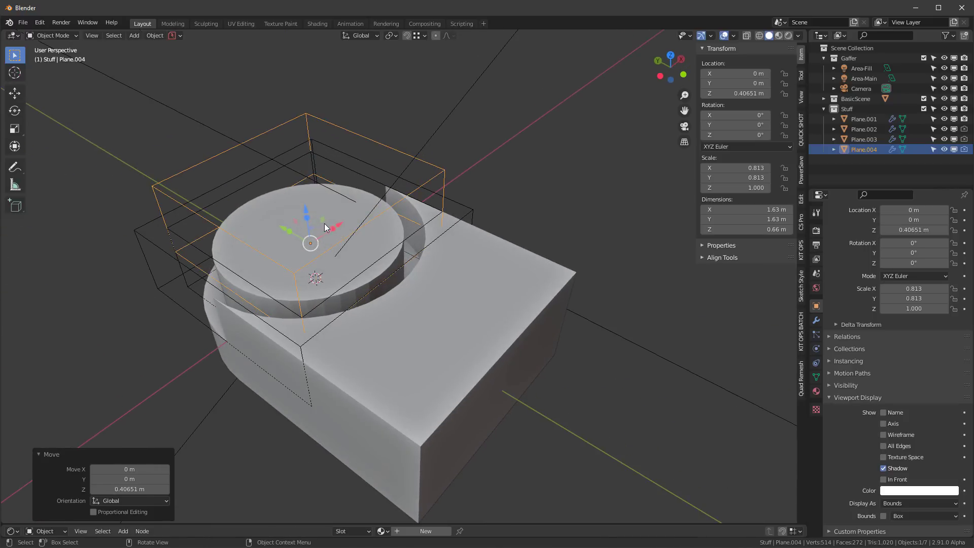
key("s")
left_click(361, 248)
middle_click_drag(361, 249, 336, 194)
left_click(307, 211)
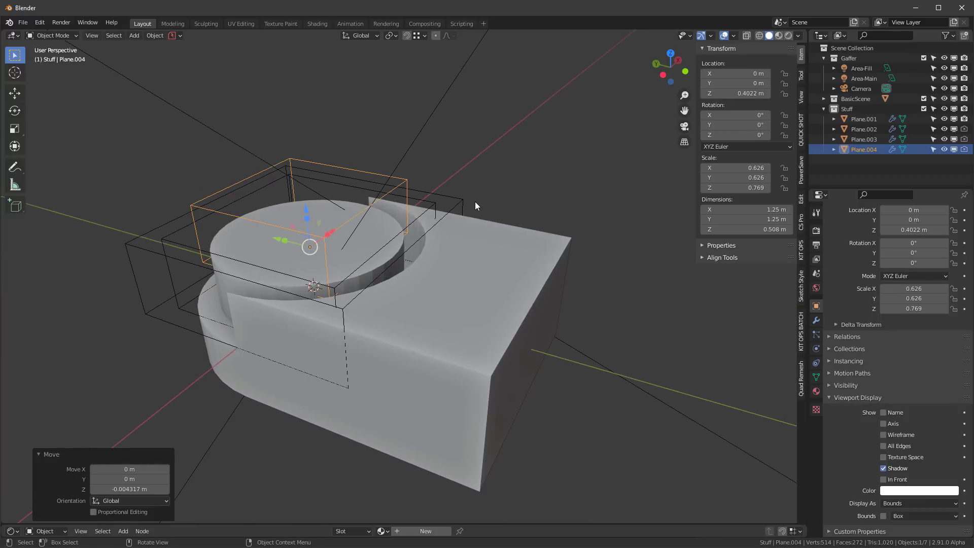
middle_click_drag(510, 214, 519, 277)
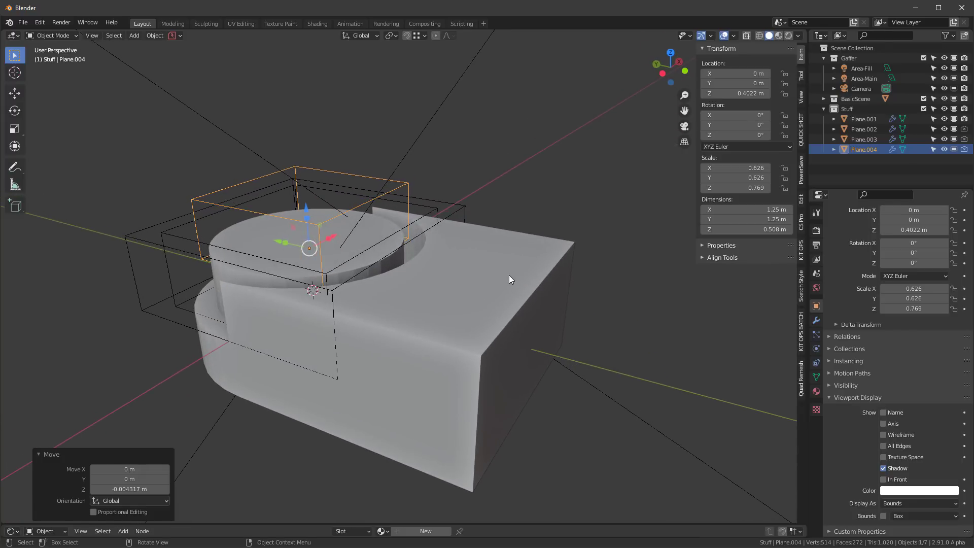
- Rescale cutter Plane.004 in X and Y only to 0.731 (1.46 m across), checking the reference
left_click(509, 275, "shift")
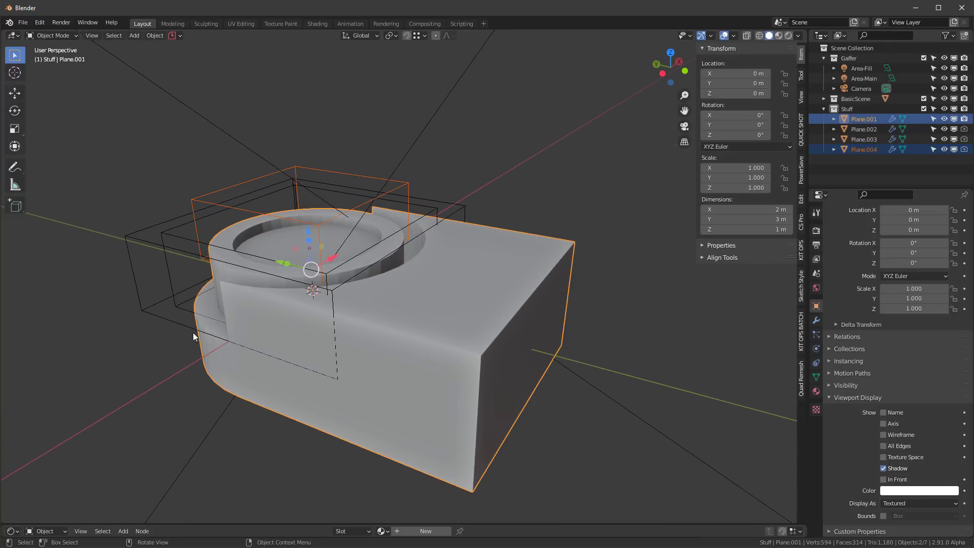
key("alt+a")
middle_click_drag(393, 190, 394, 199)
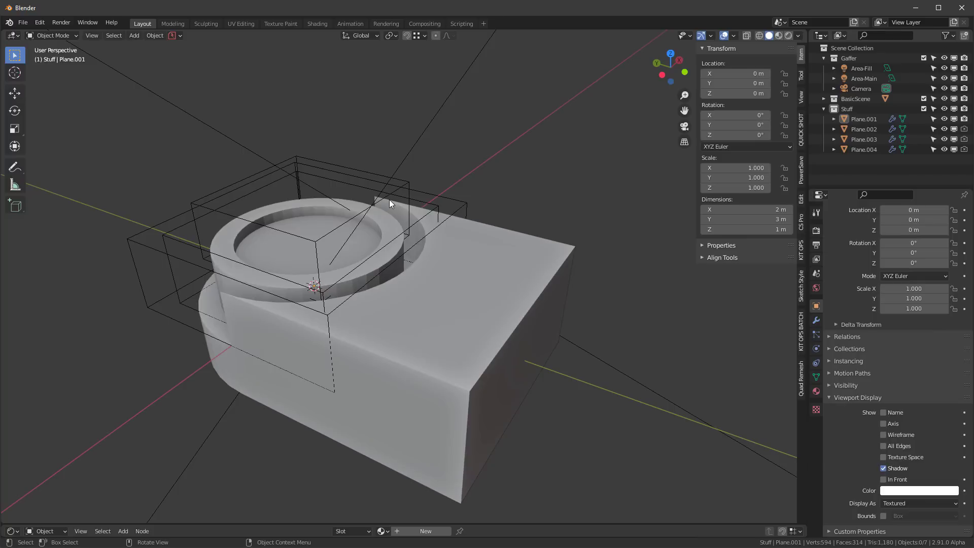
left_click(387, 199)
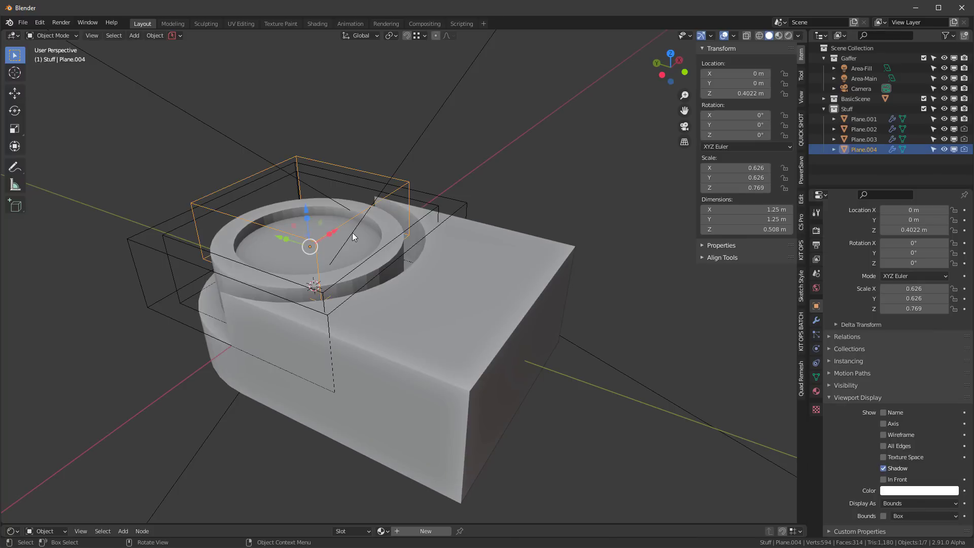
key("s")
key("shift+z")
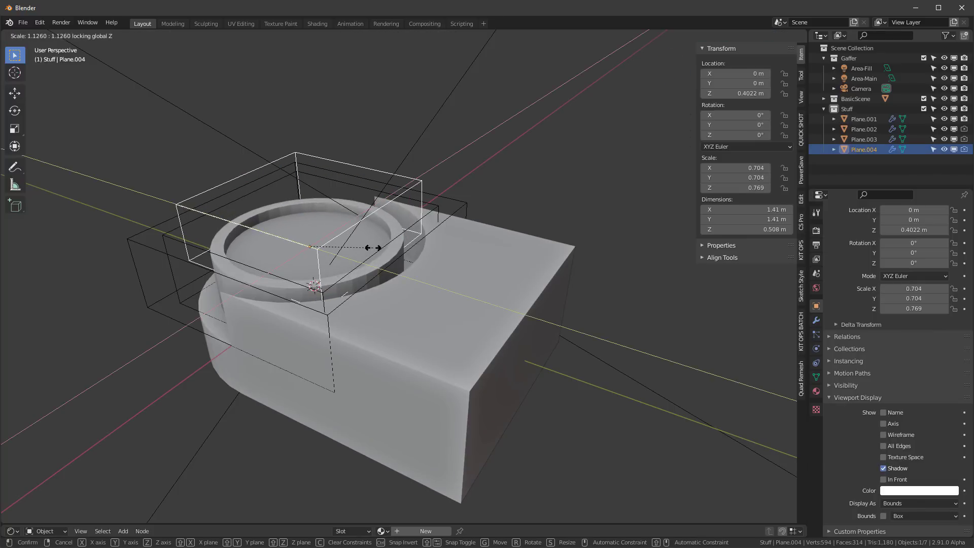
left_click(373, 248)
key("alt+Tab")
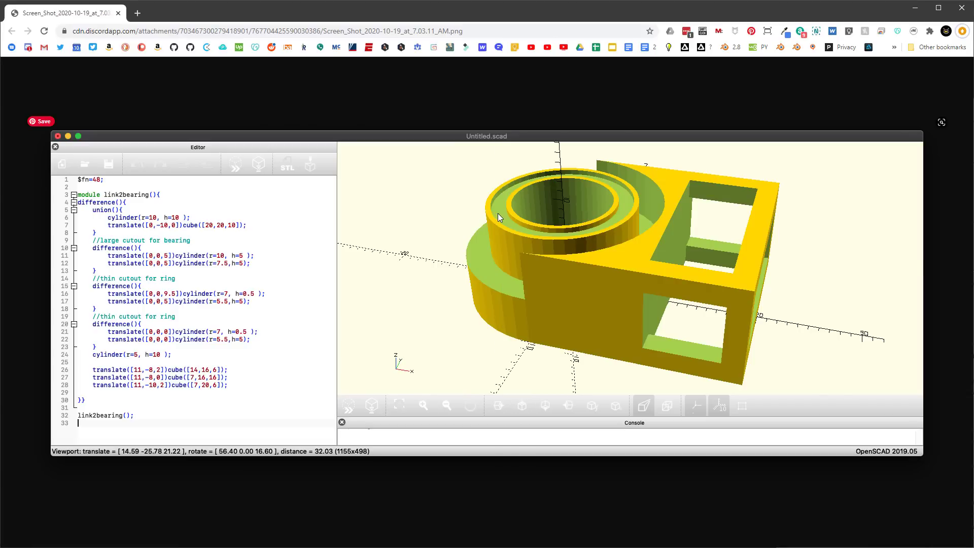
key("alt+Tab")
key("s")
key("shift+z")
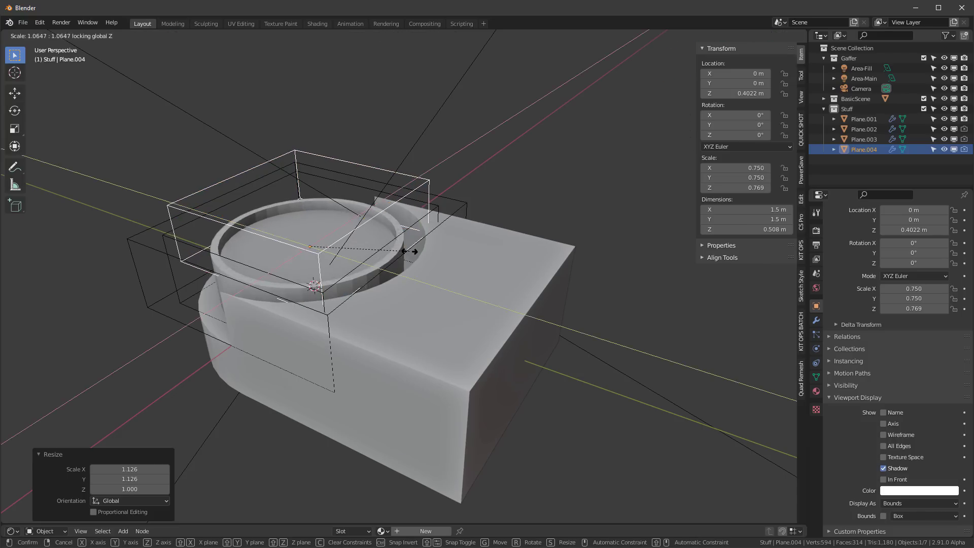
left_click(406, 251)
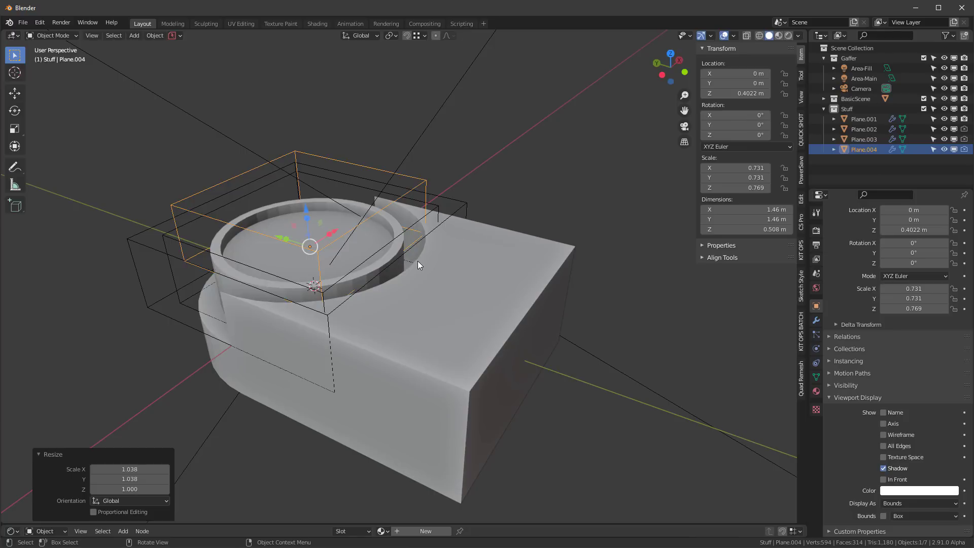
- Duplicate Plane.004 in place and shrink the copy Plane.005 to 1.09 m across
key("shift+d")
key("Escape")
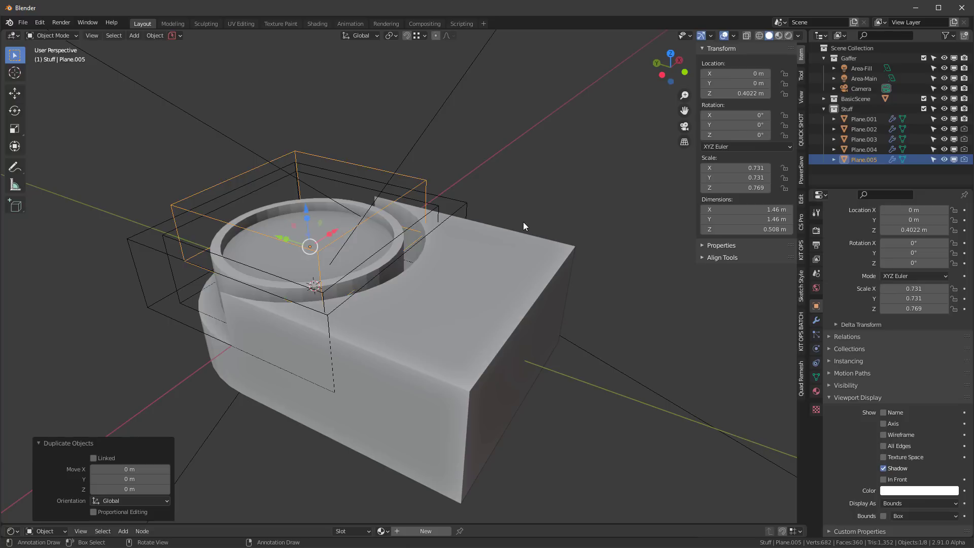
key("alt+Tab")
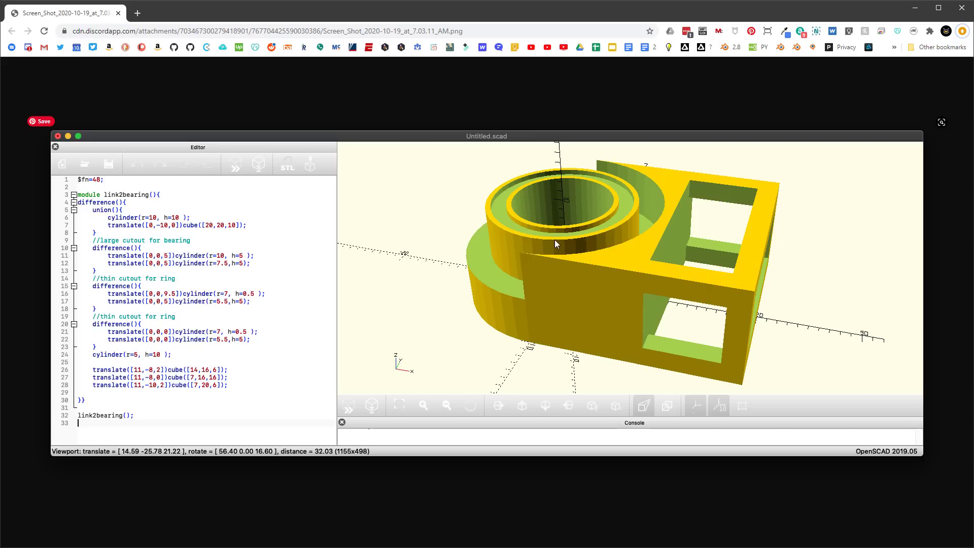
key("alt+Tab")
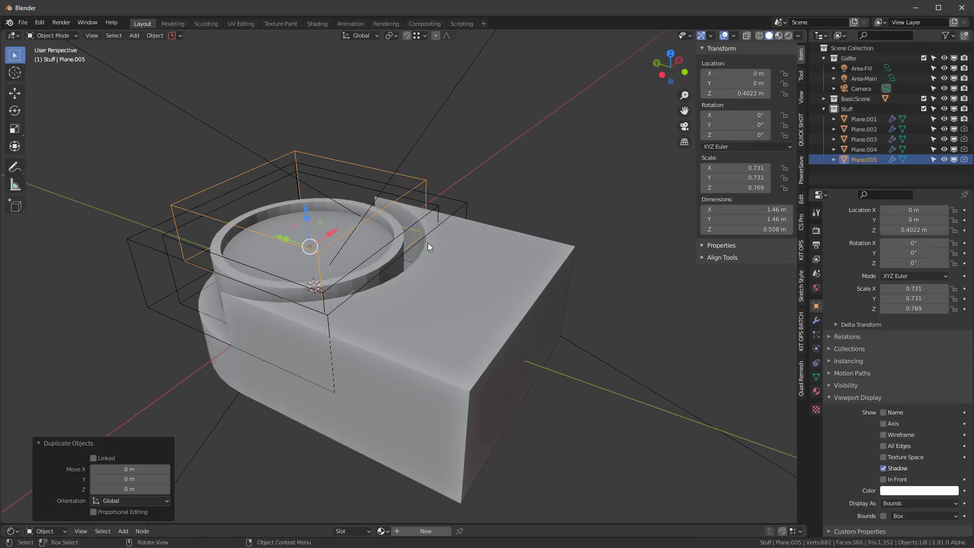
key("s")
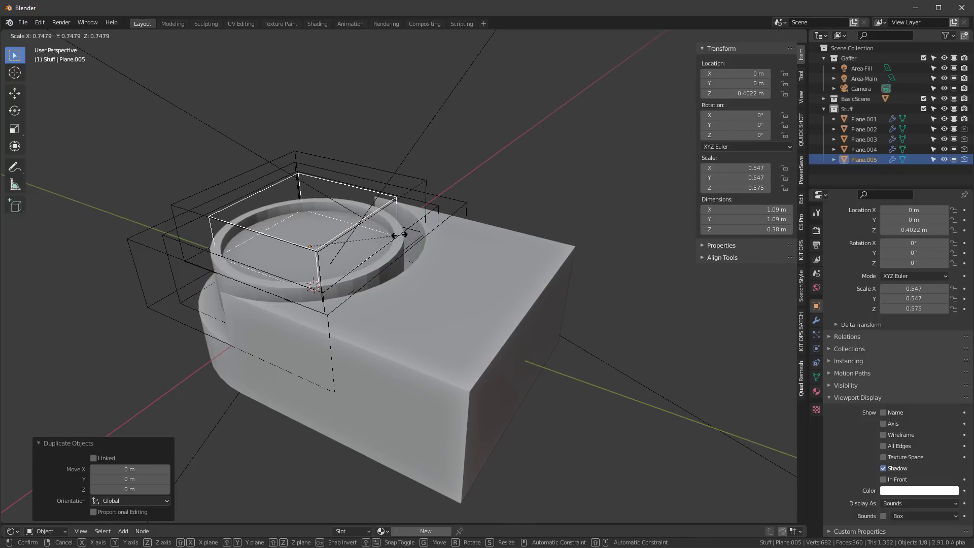
left_click(374, 212)
middle_click_drag(382, 203, 416, 213)
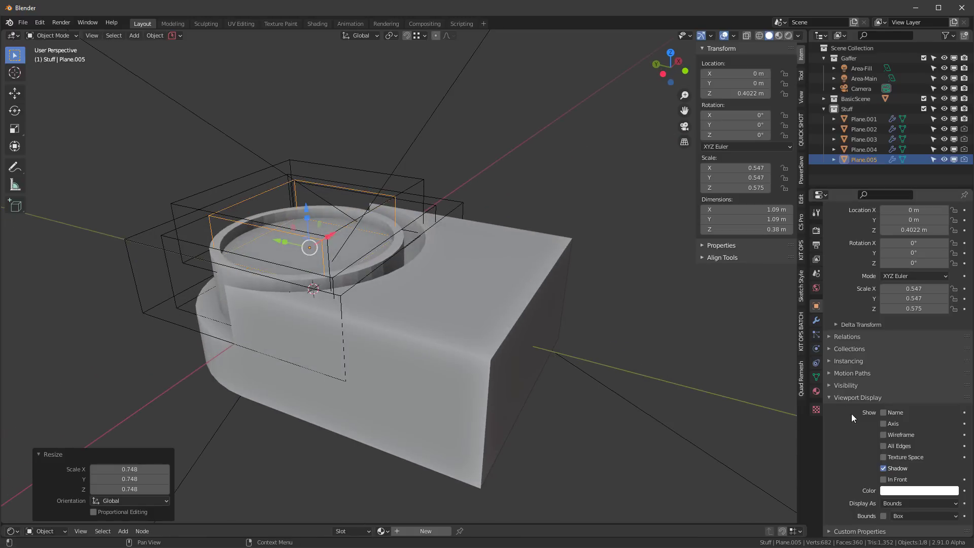
- Display Plane.005 and Plane.004 as Wire, then reselect Plane.005
left_click(892, 504)
left_click(893, 483)
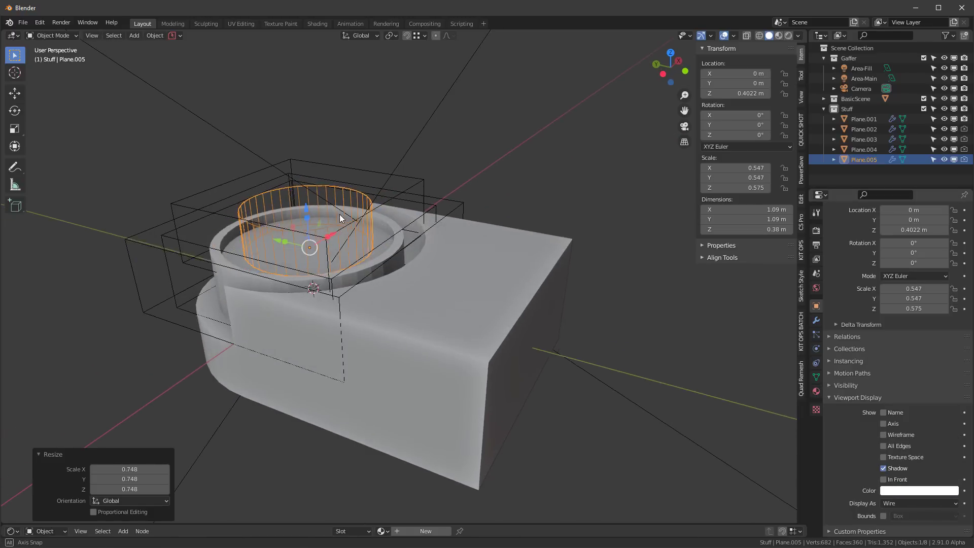
middle_click_drag(325, 234, 318, 193)
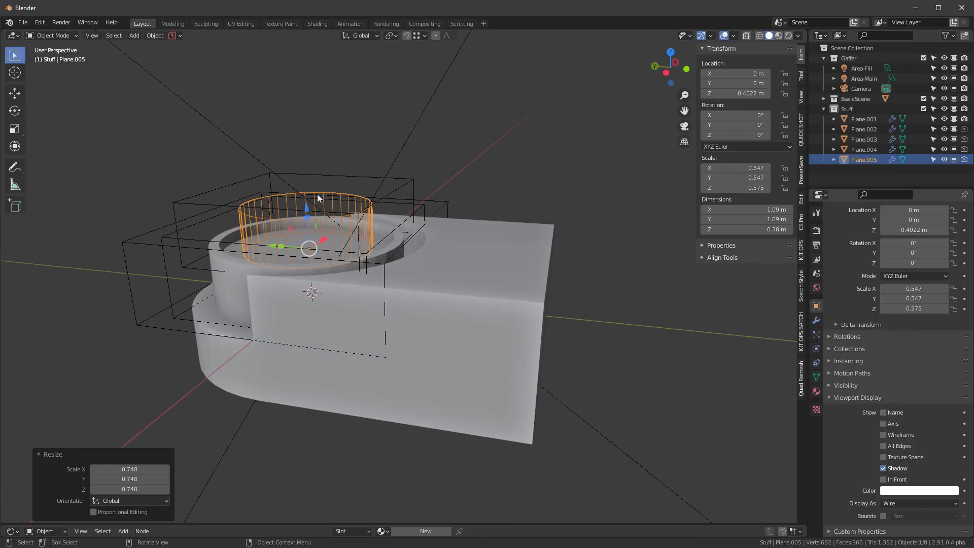
left_click(191, 202)
left_click(908, 503)
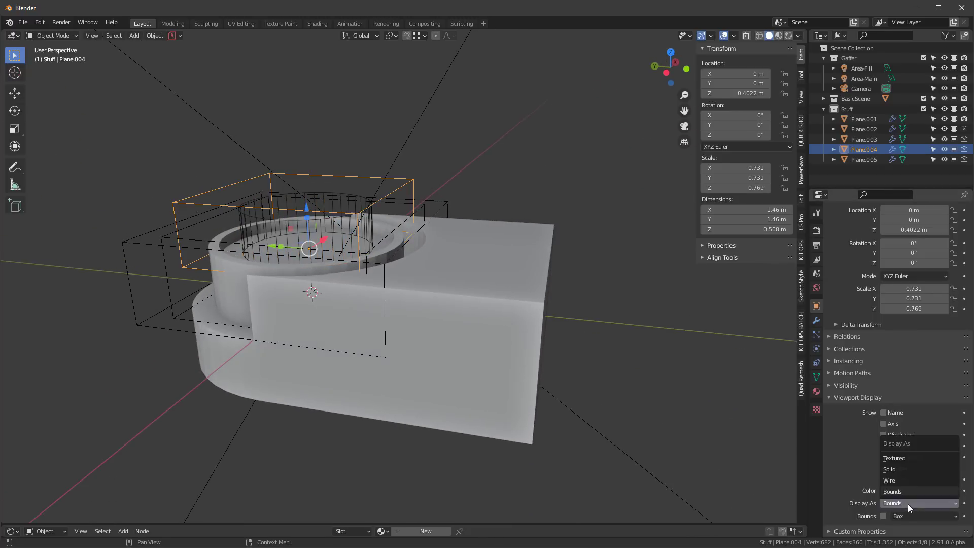
left_click(903, 479)
middle_click_drag(436, 256, 368, 210)
left_click(366, 196)
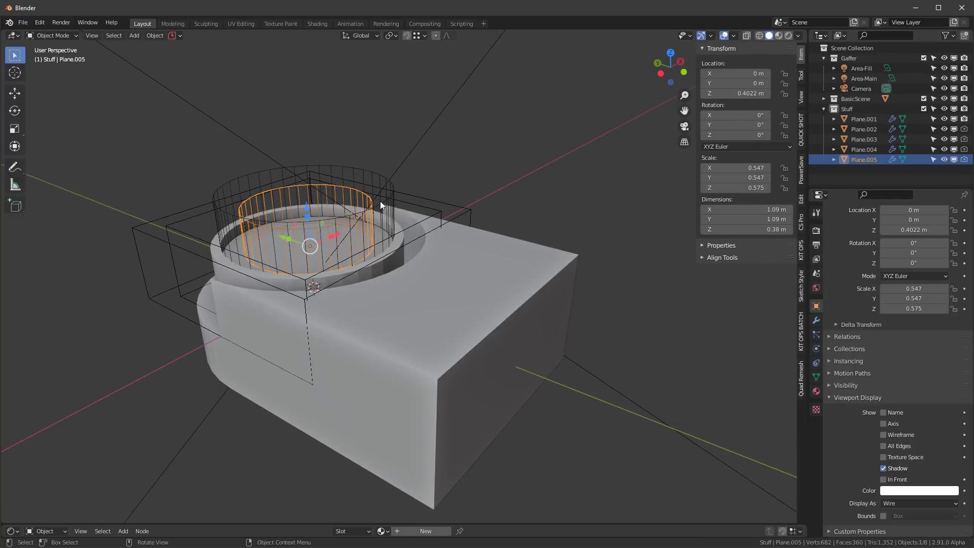
- Cut the inner cylinder Plane.005 out of the outer cutter Plane.004 with a boolean difference
left_click(386, 202, "shift")
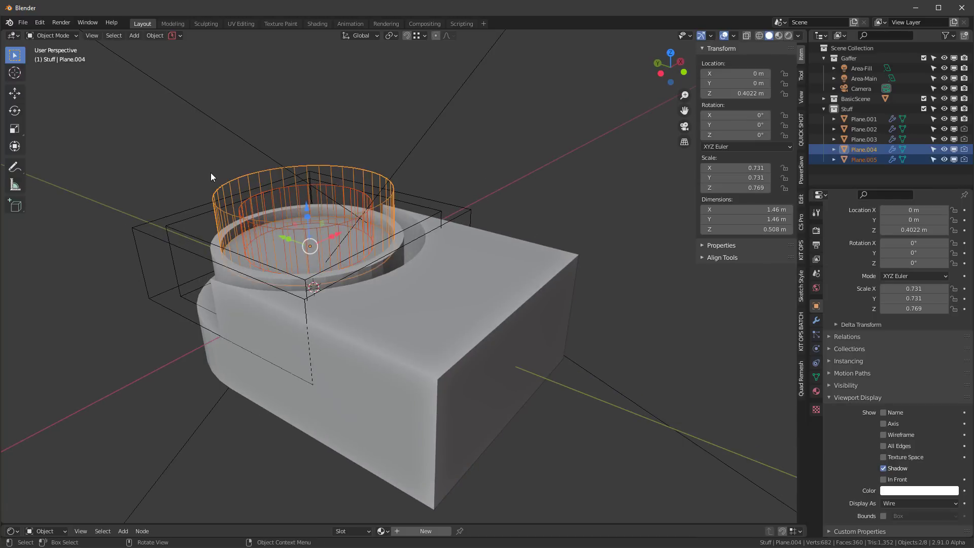
key("ctrl+KP_Subtract")
middle_click_drag(204, 172, 381, 221)
left_click(427, 120)
key("alt+Tab")
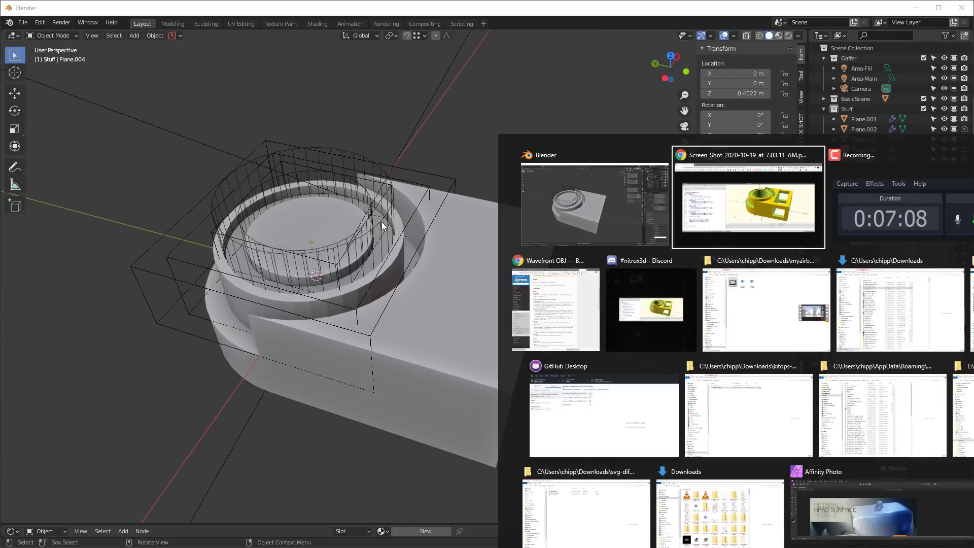
key("alt+Tab")
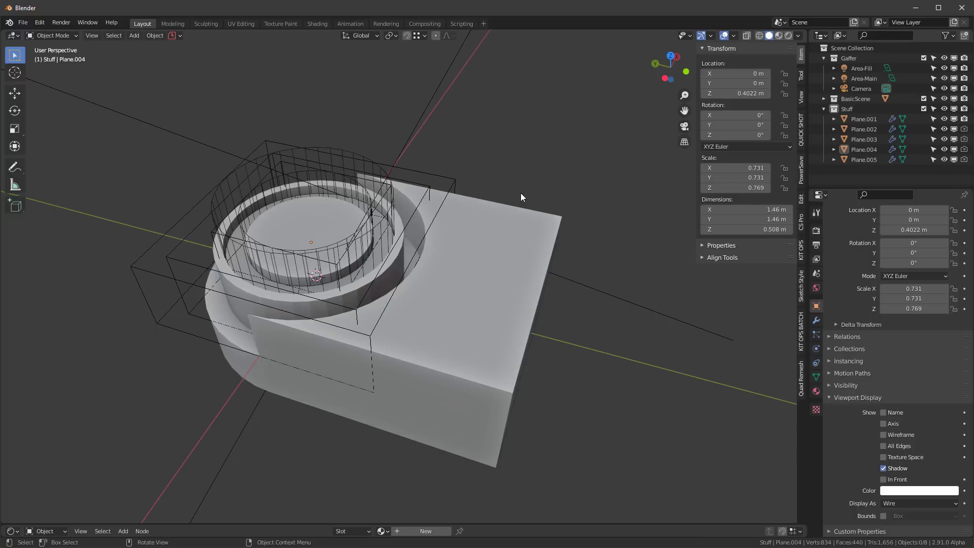
middle_click_drag(520, 193, 376, 248)
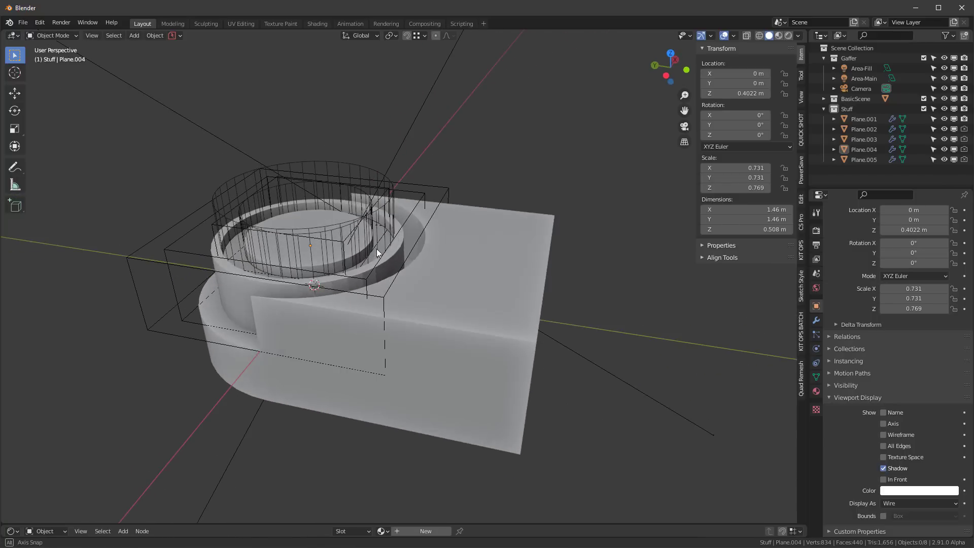
- Raise ring cutter Plane.004 along Z to 0.4411 m
left_click(367, 232)
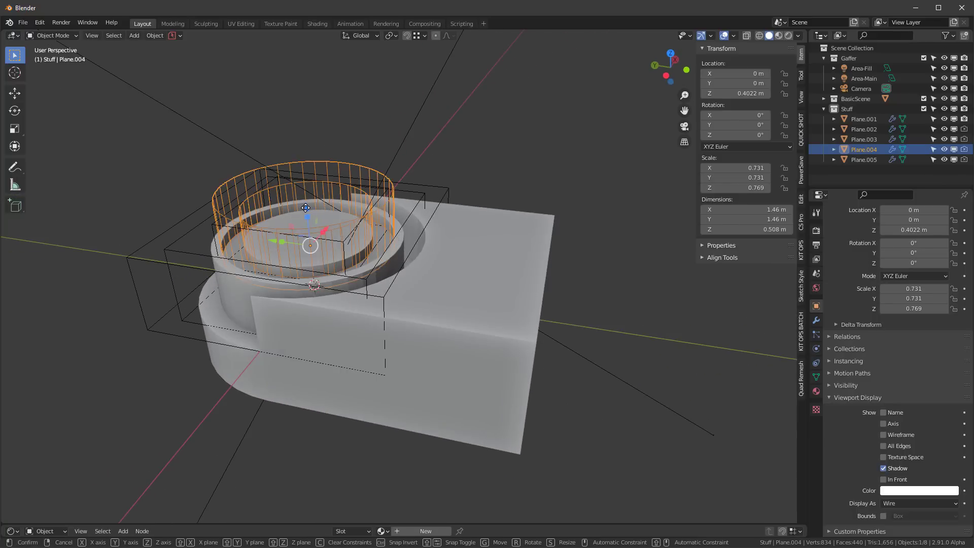
left_click_drag(307, 211, 301, 205)
middle_click_drag(491, 156, 488, 136)
left_click(489, 136)
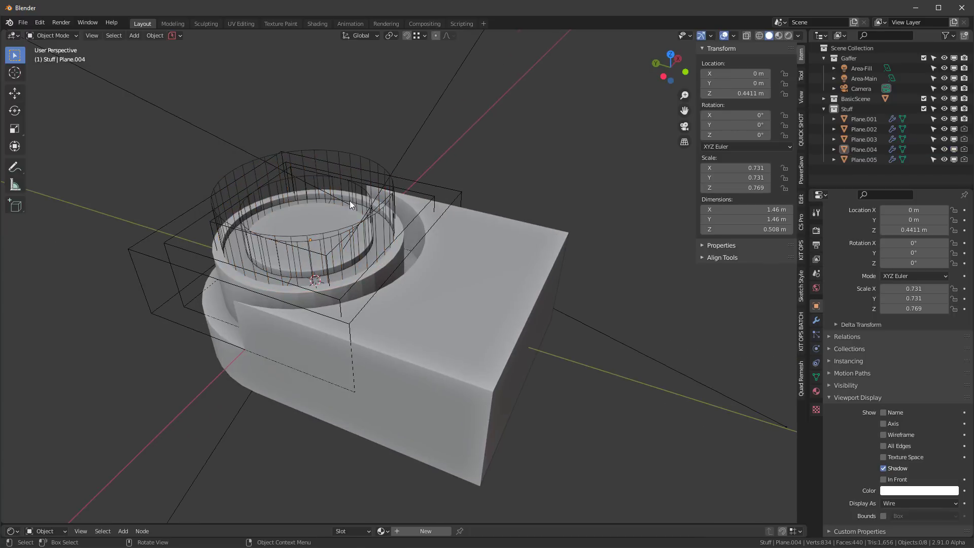
left_click(340, 185)
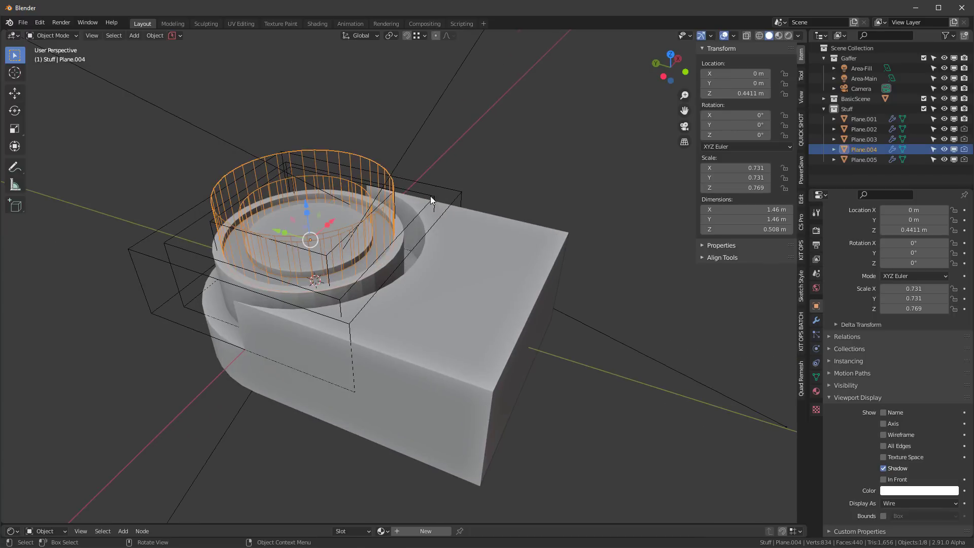
mouse_move(460, 194)
middle_mouse_down()
mouse_move(537, 141)
mouse_move(482, 137)
mouse_move(492, 132)
mouse_move(453, 206)
middle_mouse_up()
- Duplicate the large cutter cylinder Plane.003 in place
left_click(430, 244)
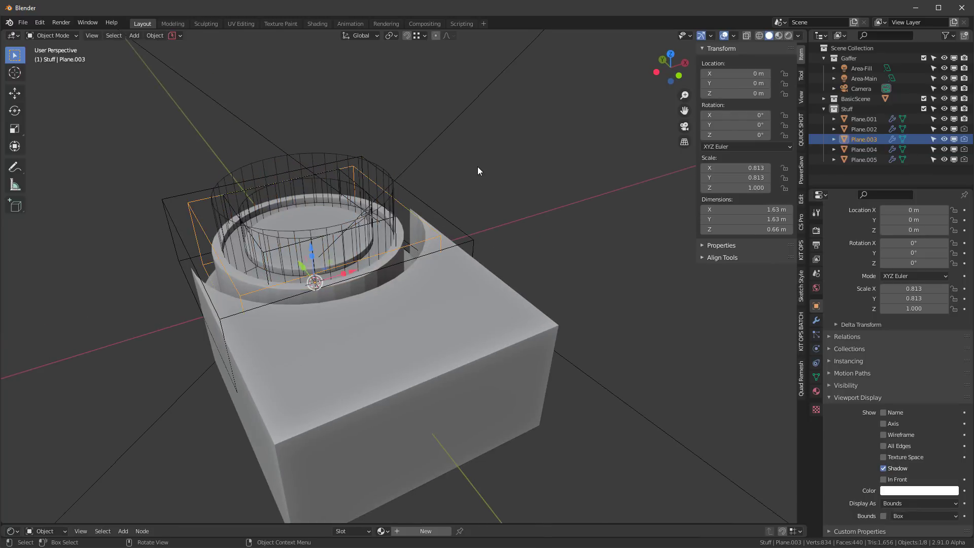
middle_click_drag(477, 167, 484, 164)
key("shift+d")
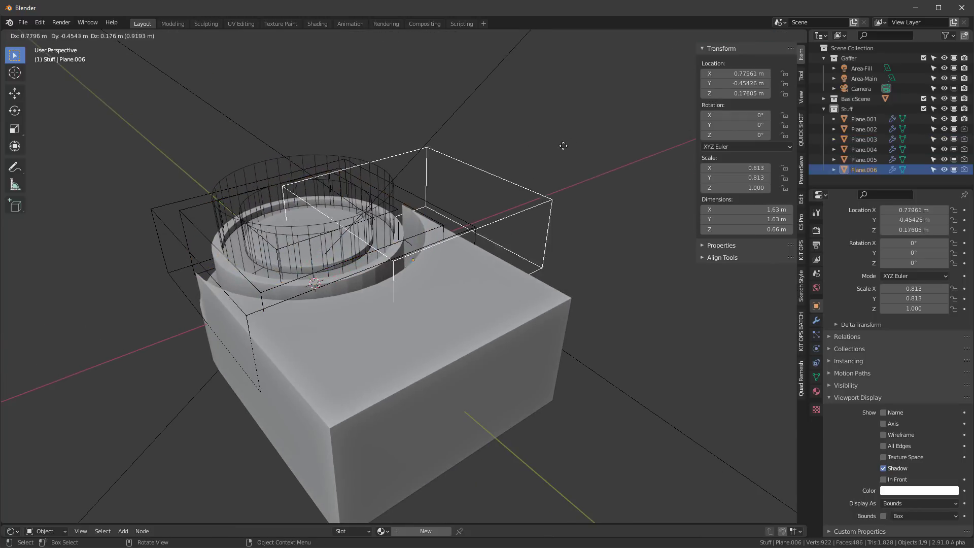
right_click(573, 144)
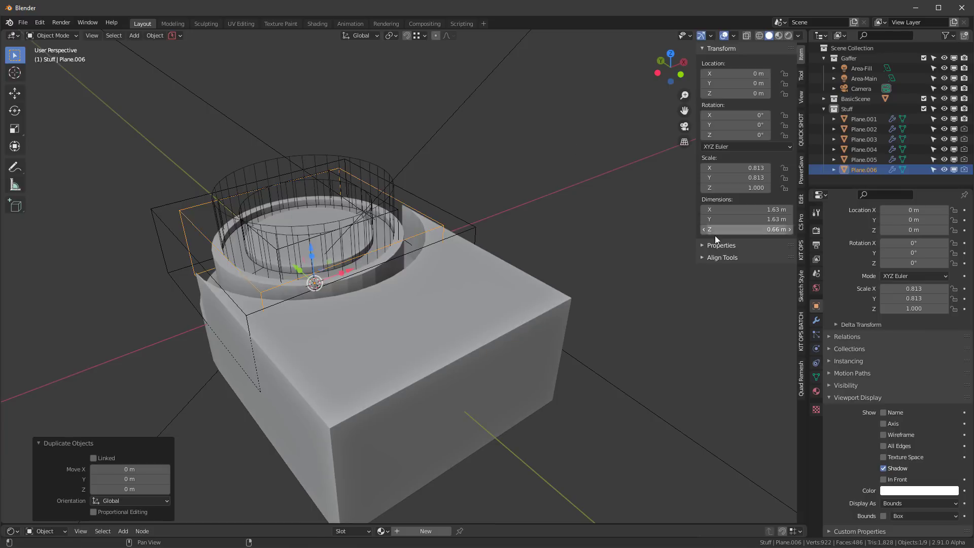
middle_click_drag(455, 245, 228, 279)
- Set the copy's Solidify offset to 0 and thickness to 2.55 m
left_click(816, 320)
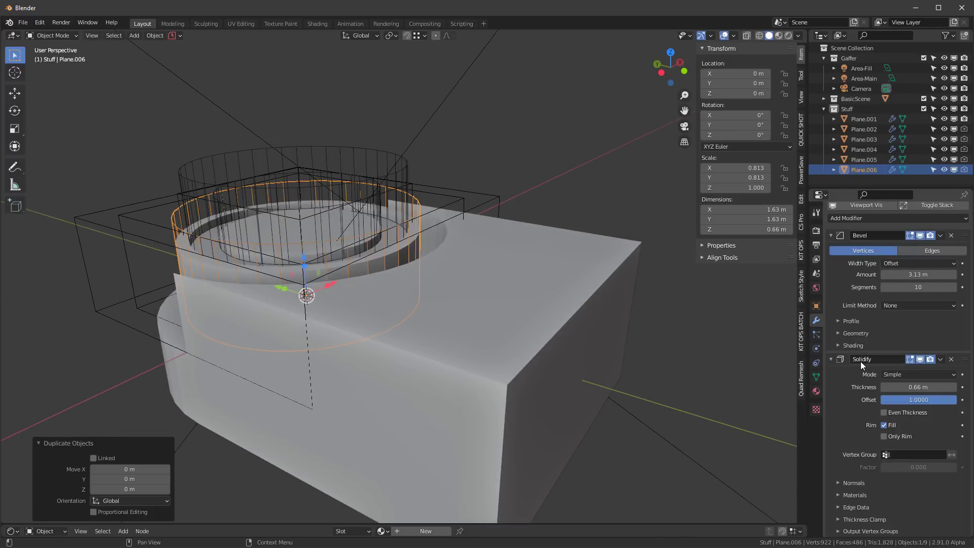
left_click(915, 400)
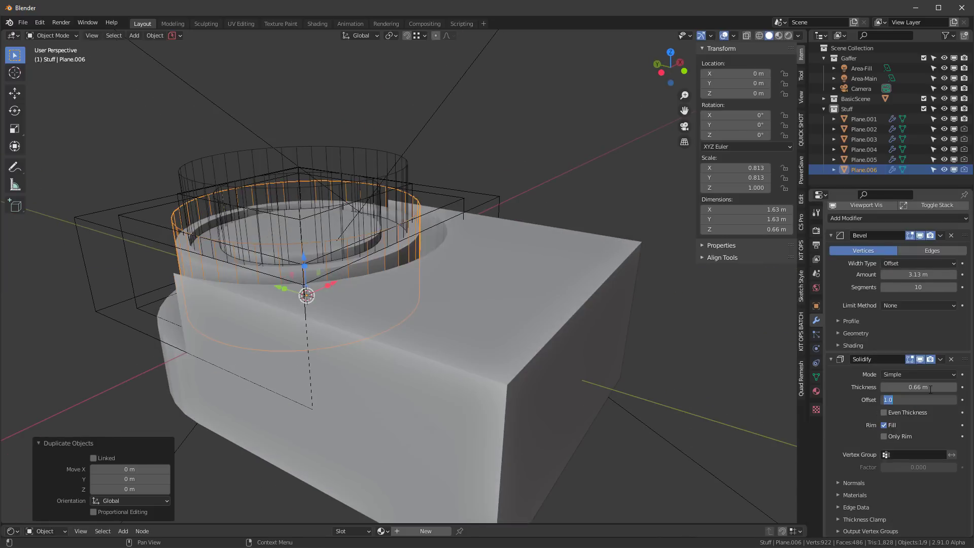
type("0")
key("Return")
left_click(930, 387)
type("1.65")
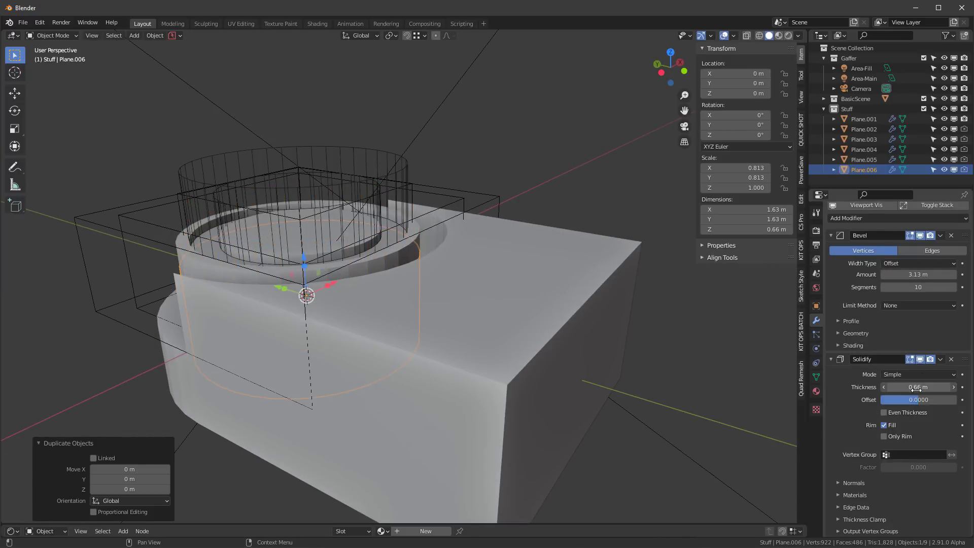
key("Return")
left_click_drag(918, 387, 943, 387)
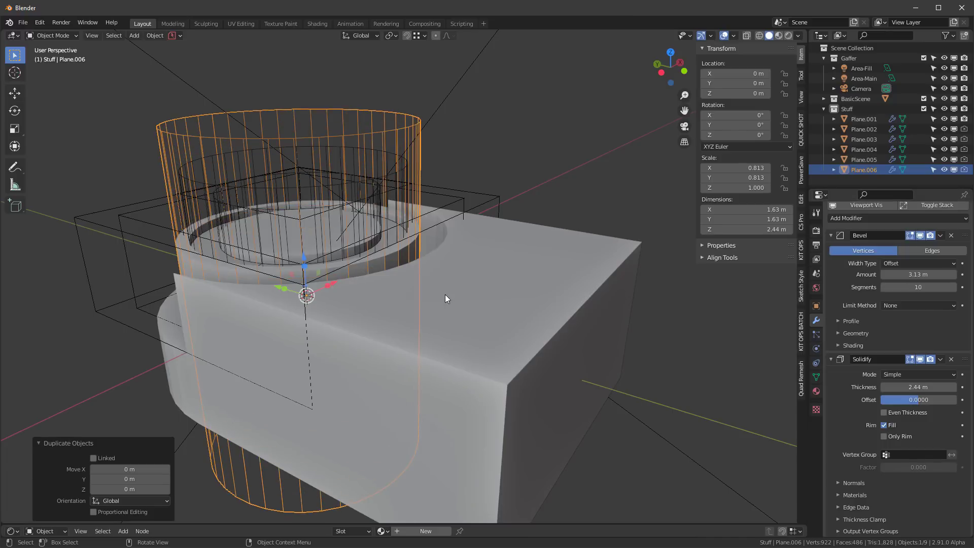
- Scale the tall cylinder down to 0.563
key("s")
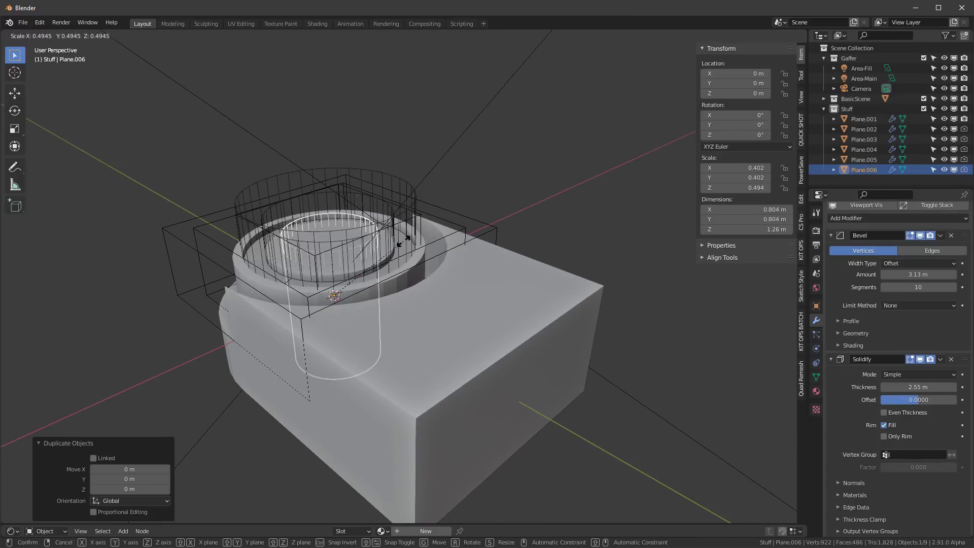
left_click(413, 241)
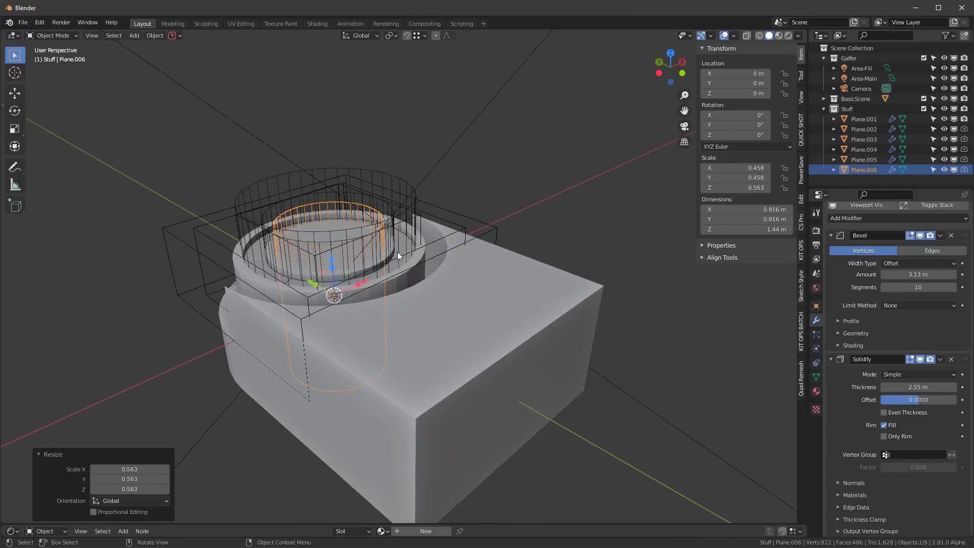
middle_click_drag(397, 251, 522, 260)
- Subtract the cylinder from block Plane.001 with a BoolTool Difference, carving a deeper inner recess
left_click(519, 264, "shift")
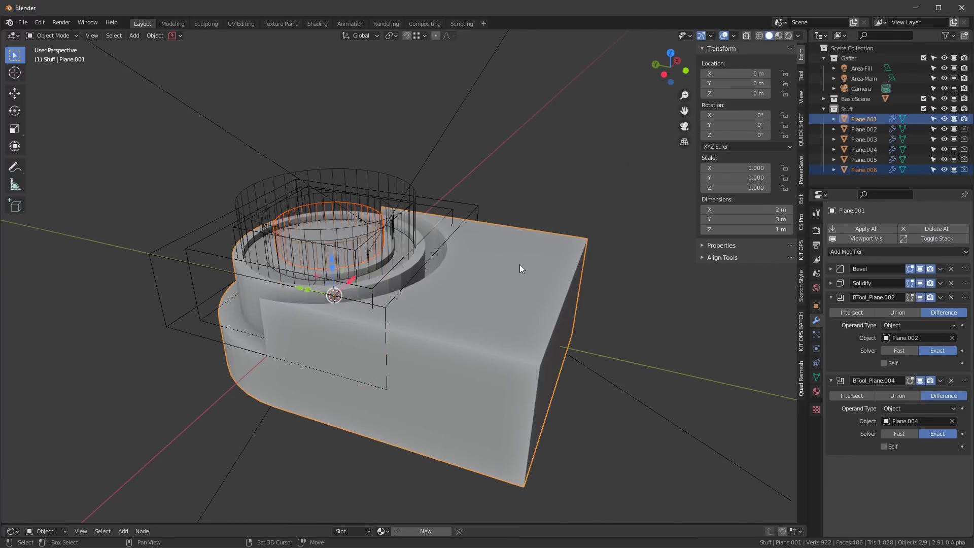
key("ctrl+KP_Subtract")
middle_click_drag(480, 219, 391, 239)
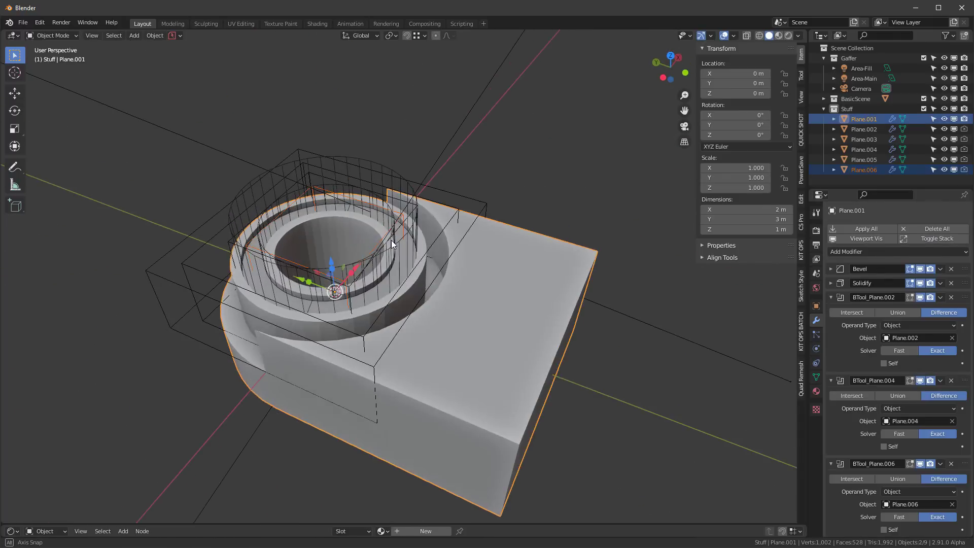
scroll(329, 257, "up", 3)
scroll(338, 224, "down", 3)
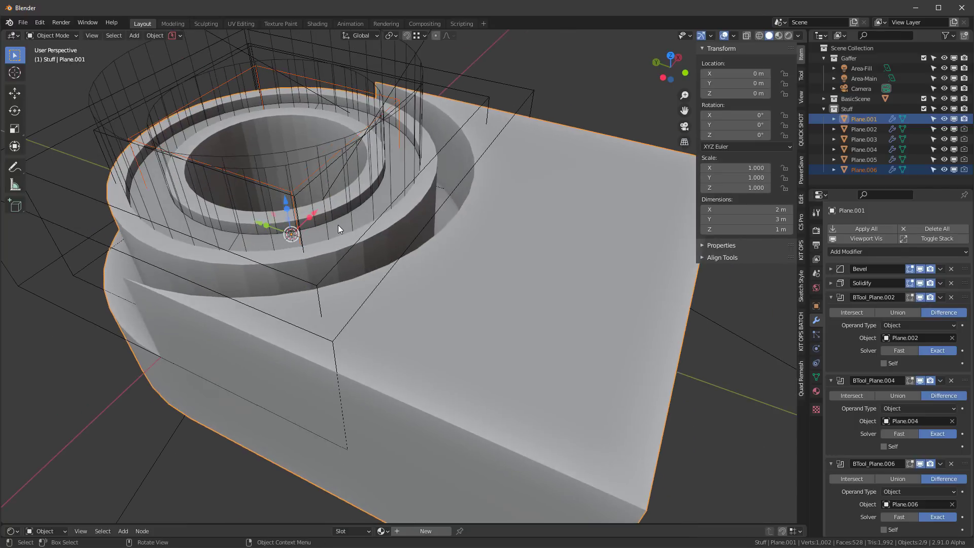
middle_click_drag(450, 236, 511, 300)
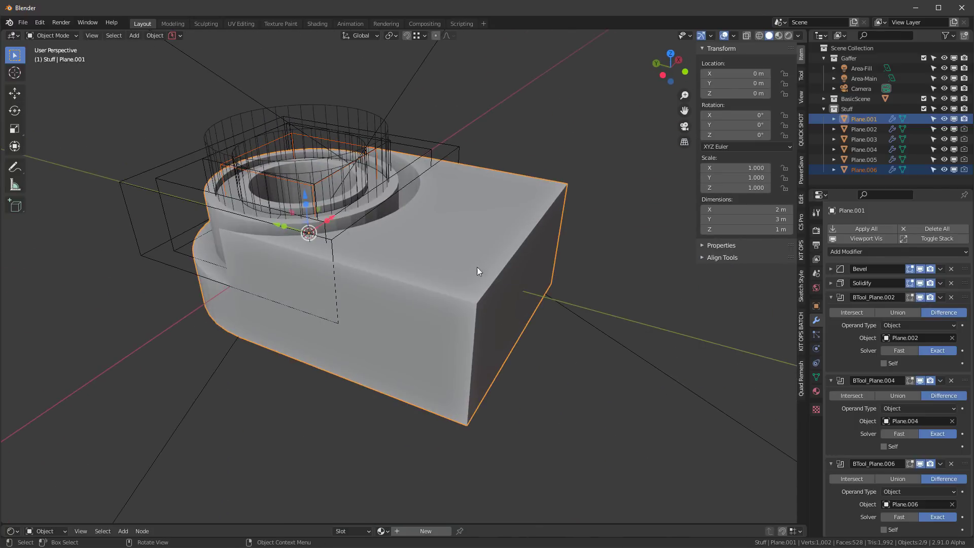
left_click(553, 144)
middle_click_drag(506, 152, 244, 199)
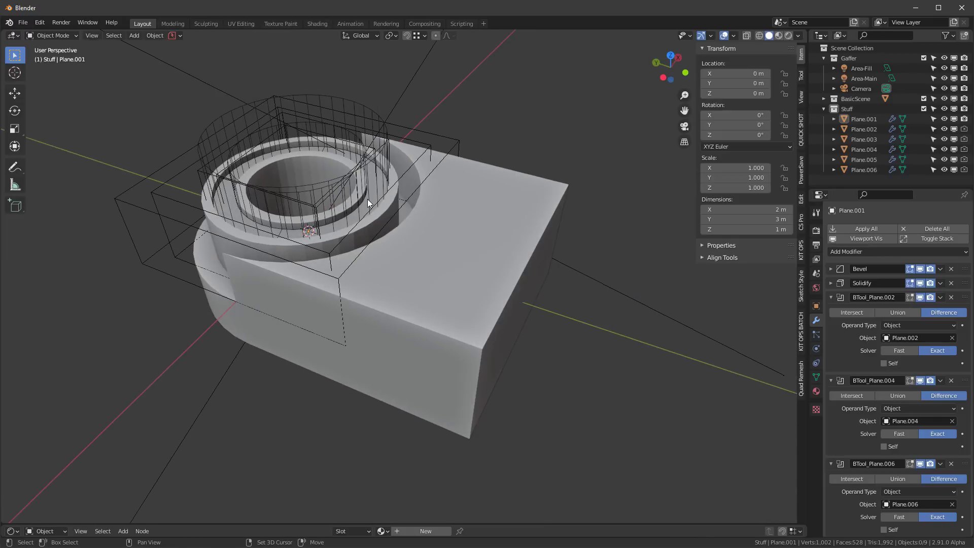
- Add a cube at the square end, thinned on Y at -1.4994 m and widened to 1.61 m on X
key("shift+a")
left_click(419, 207)
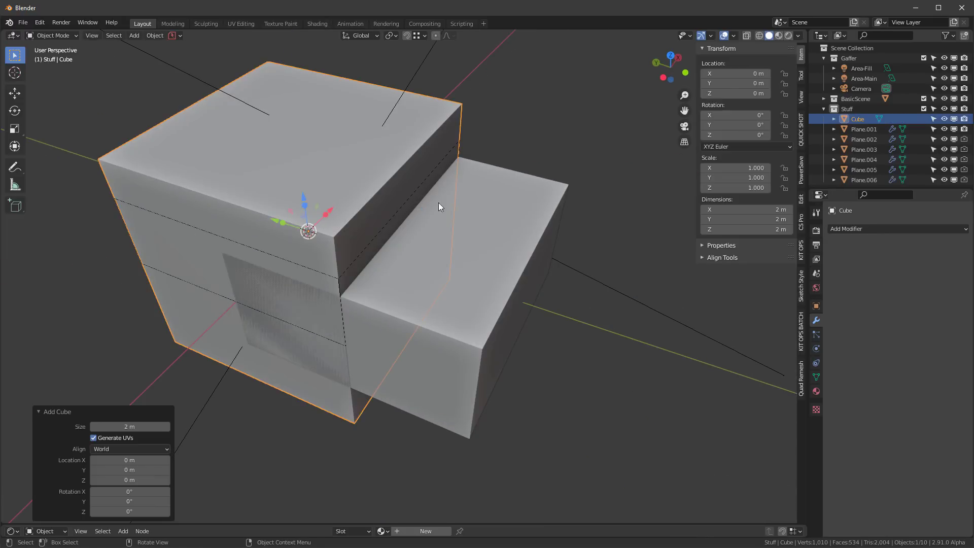
key("s")
left_click(456, 185)
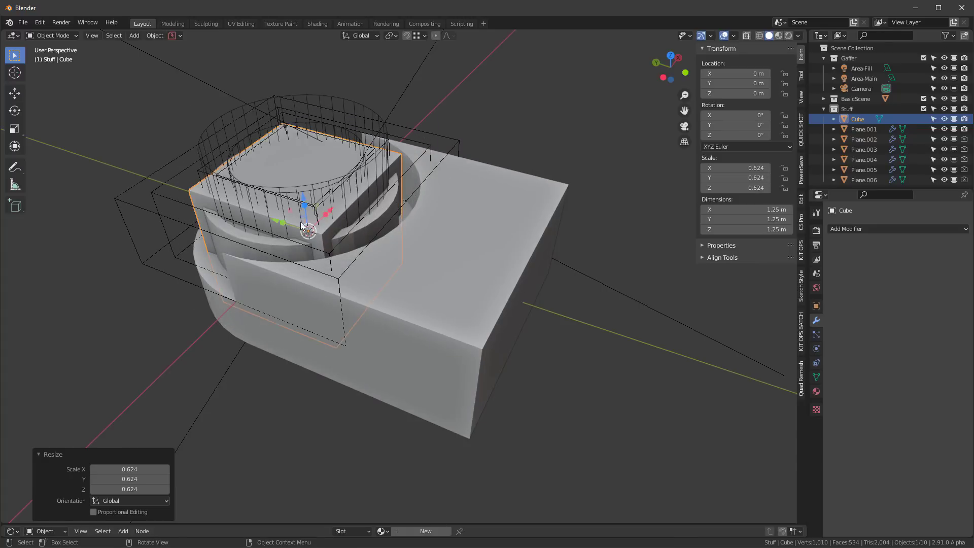
left_click_drag(278, 223, 460, 300)
key("s")
key("y")
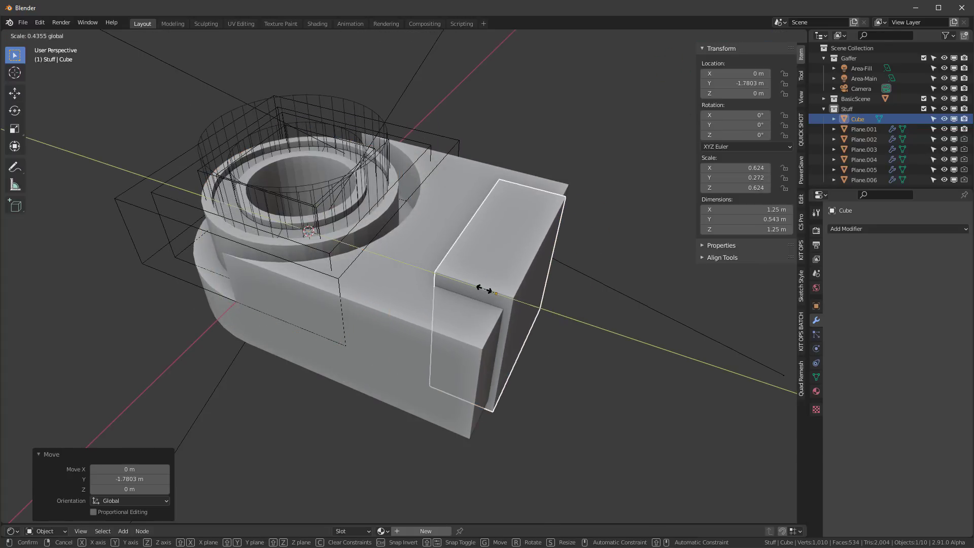
left_click(480, 289)
left_click_drag(458, 282, 429, 267)
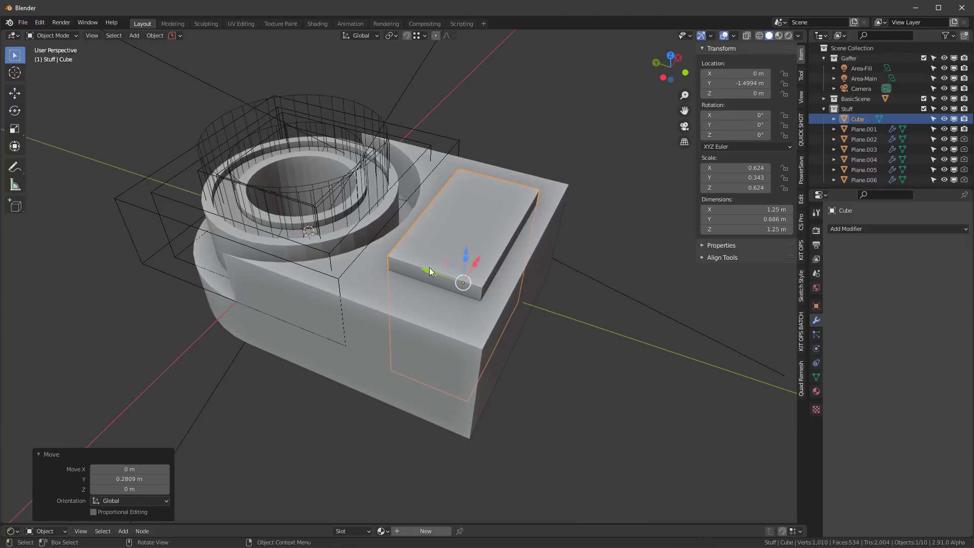
key("s")
key("x")
middle_click_drag(435, 272, 466, 241)
left_click(476, 267)
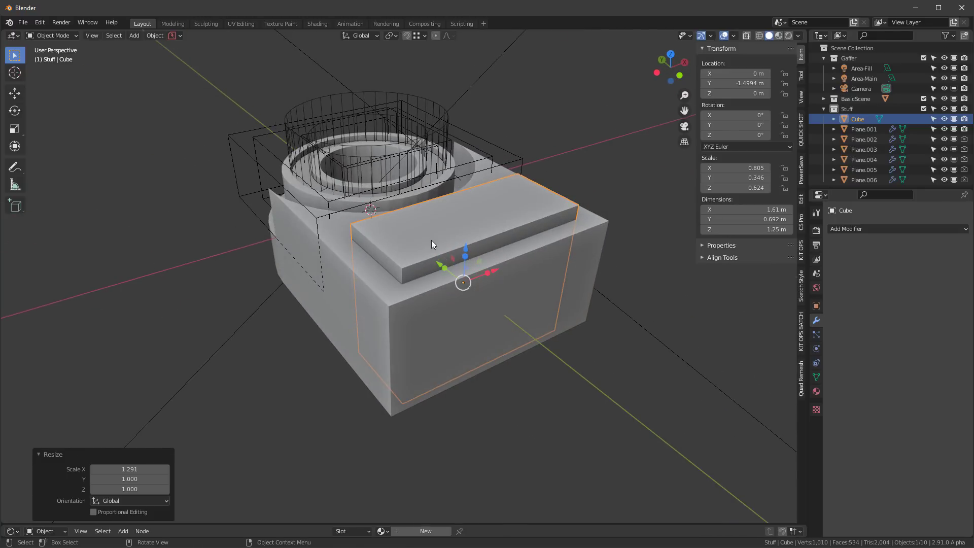
- Duplicate the box as Cube.001, rotated 90° on Y and stretched to 2.5 m long
key("shift+d")
key("s")
key("x")
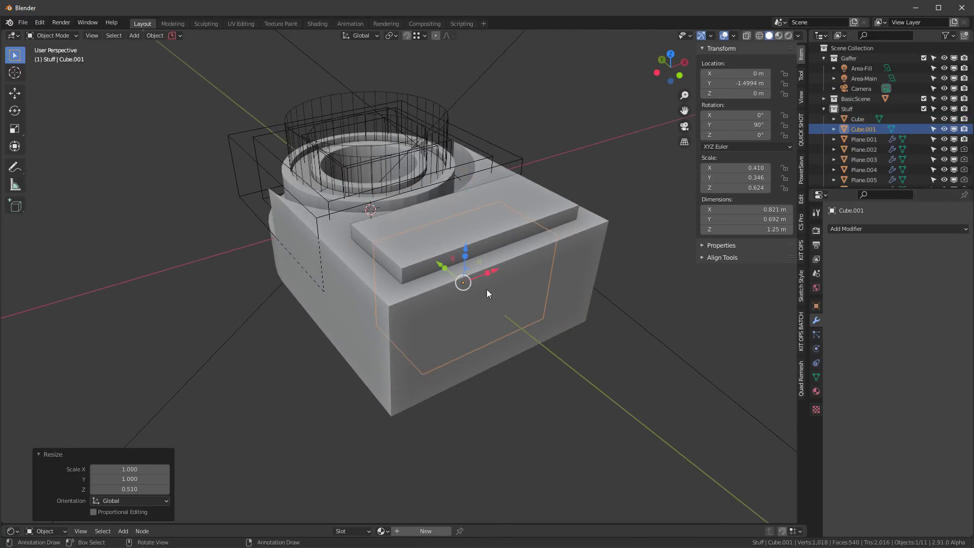
left_click(486, 289)
middle_click_drag(486, 289, 506, 272)
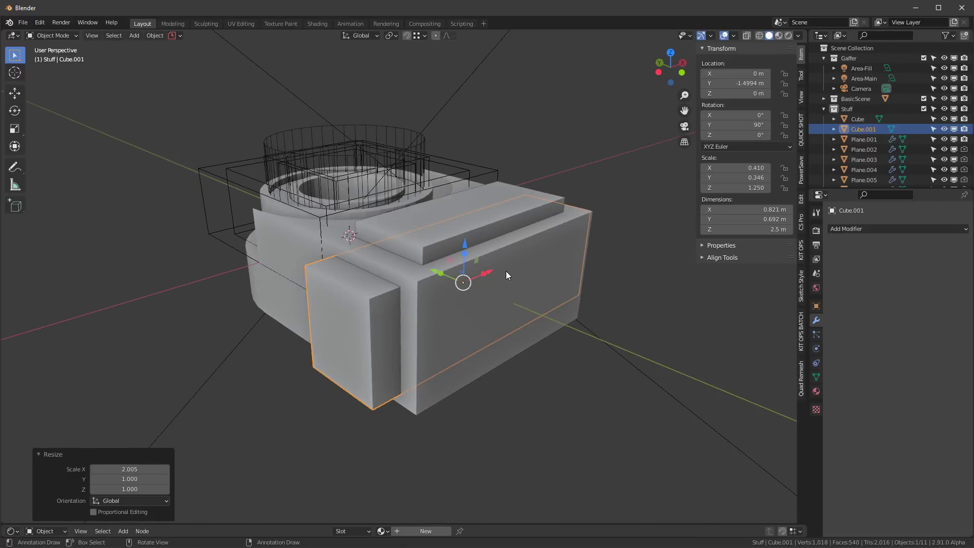
scroll(506, 264, "down", 2)
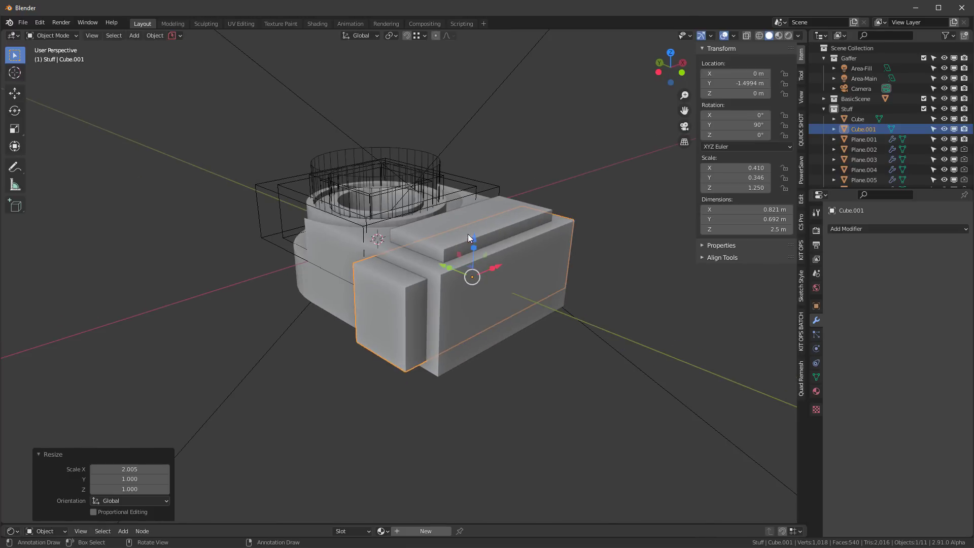
middle_click_drag(469, 238, 518, 216)
left_click(448, 293)
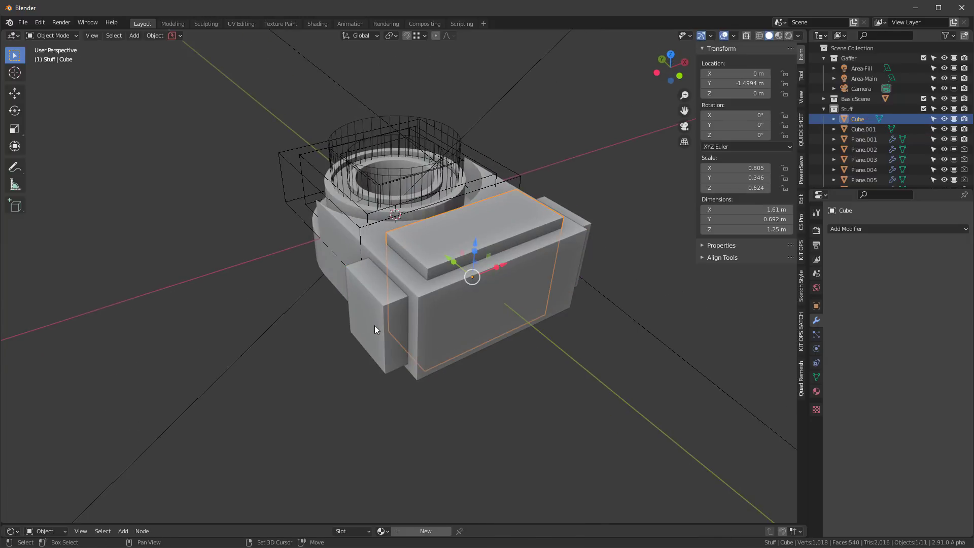
middle_click_drag(375, 327, 508, 288)
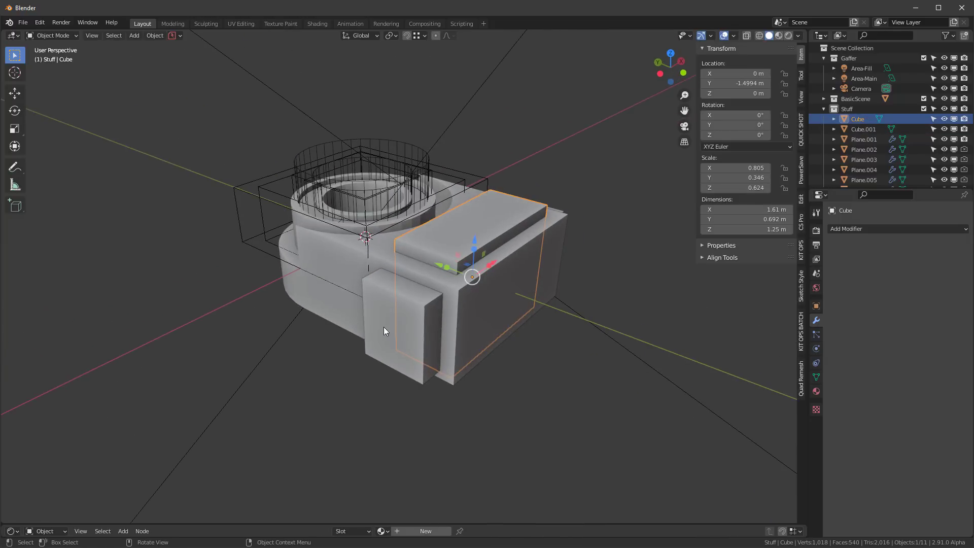
middle_click_drag(384, 326, 465, 305)
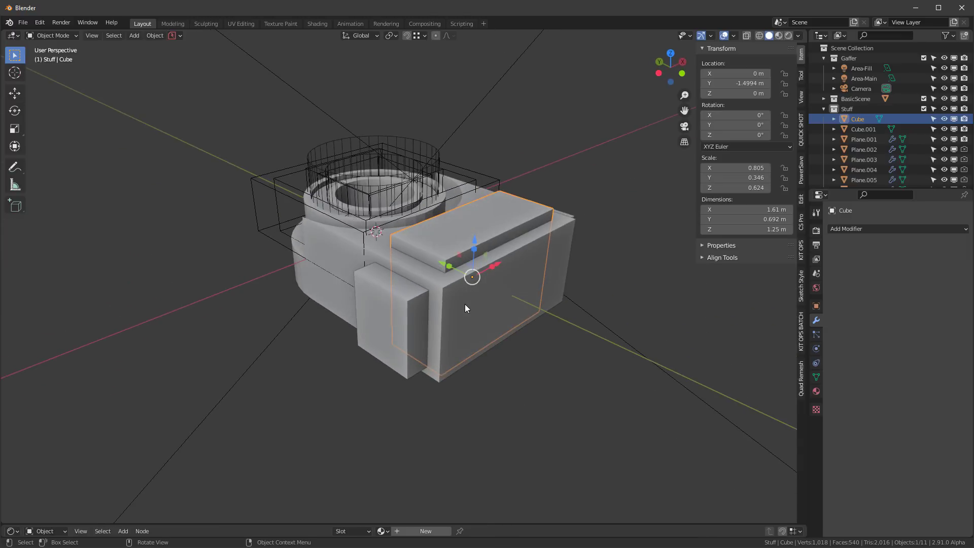
- Fuse Cube into Cube.001 with a BoolTool Union, then check both objects in the outliner
left_click(378, 301, "shift")
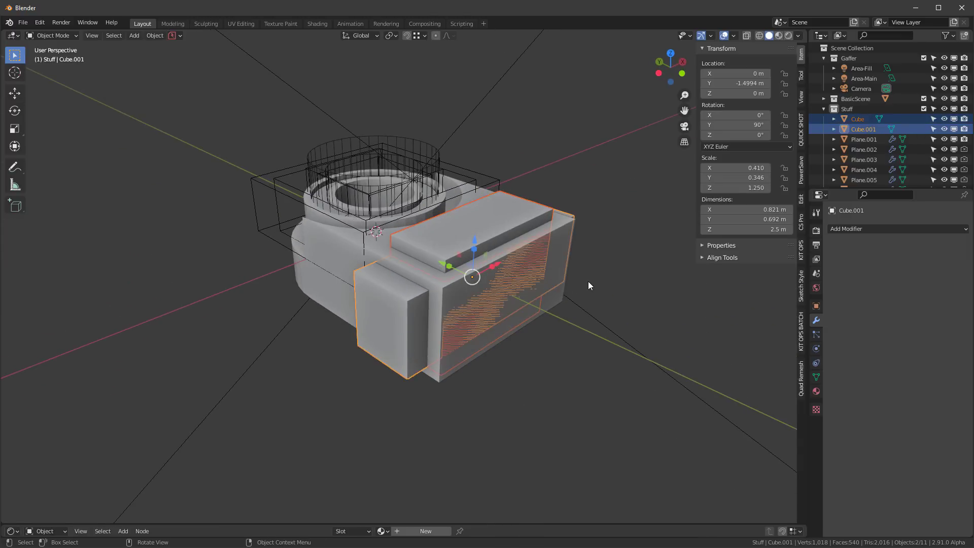
middle_click_drag(589, 280, 579, 272)
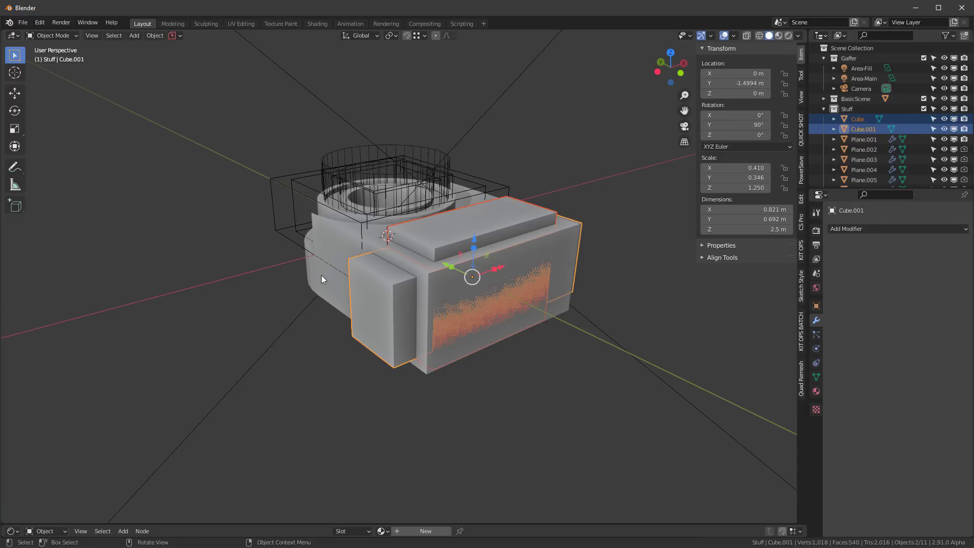
key("ctrl+shift+KP_Add")
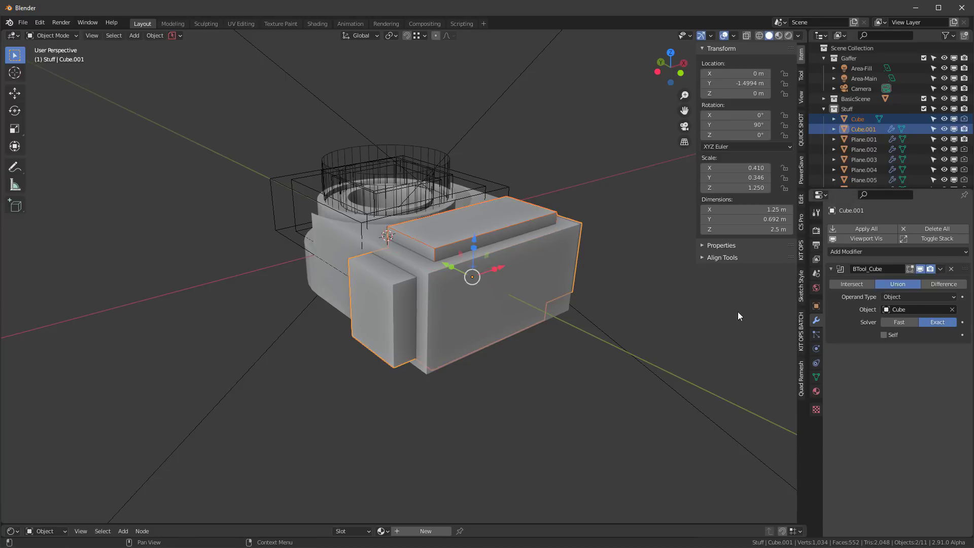
left_click(402, 315)
left_click(388, 300)
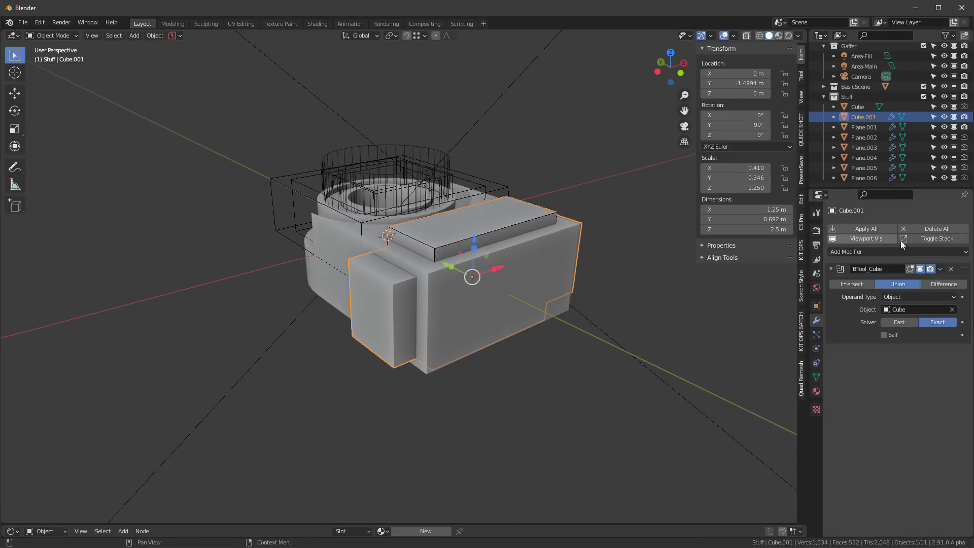
scroll(878, 130, "up", 1)
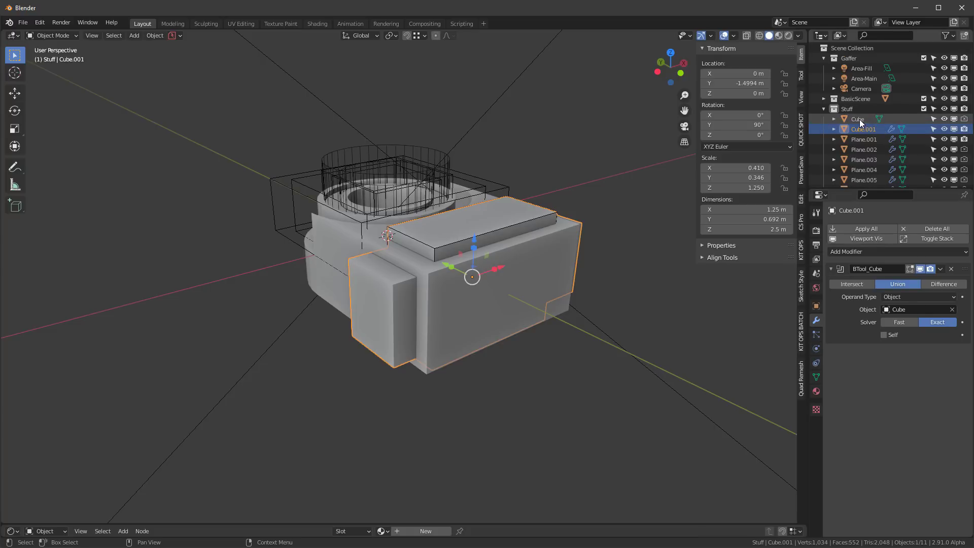
left_click(858, 119)
left_click(519, 225)
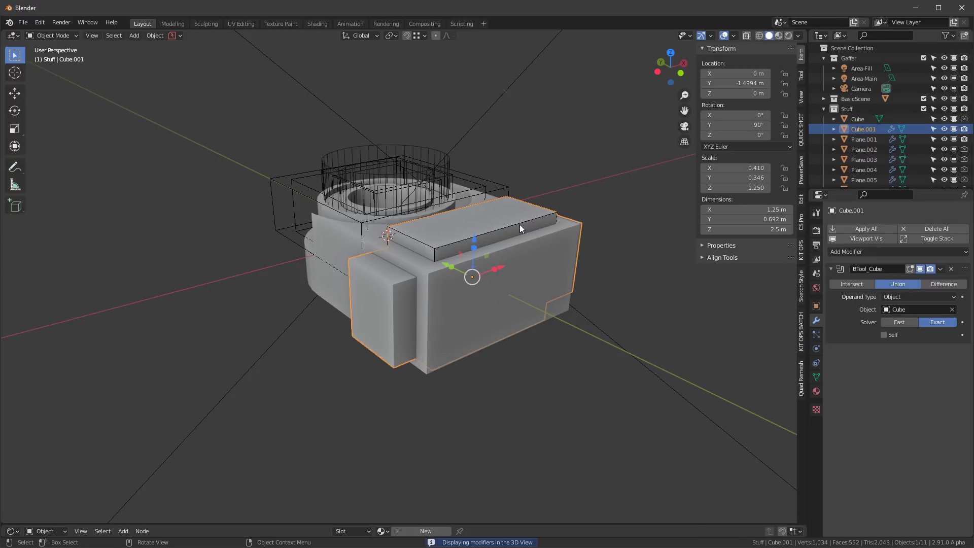
left_click(520, 224)
left_click(403, 279, "shift")
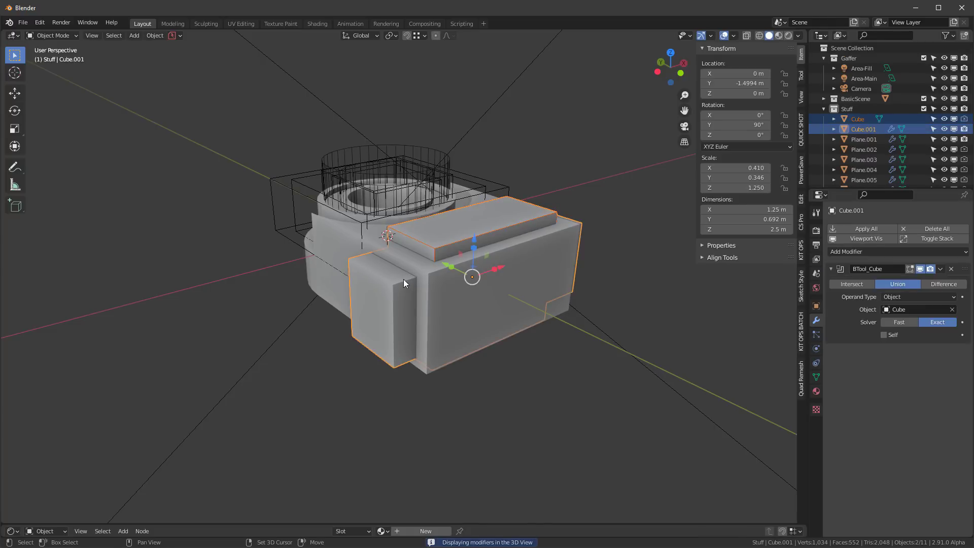
- Duplicate the two cutter boxes in place as Cube.002 and Cube.003, selecting Cube.002
key("shift+d")
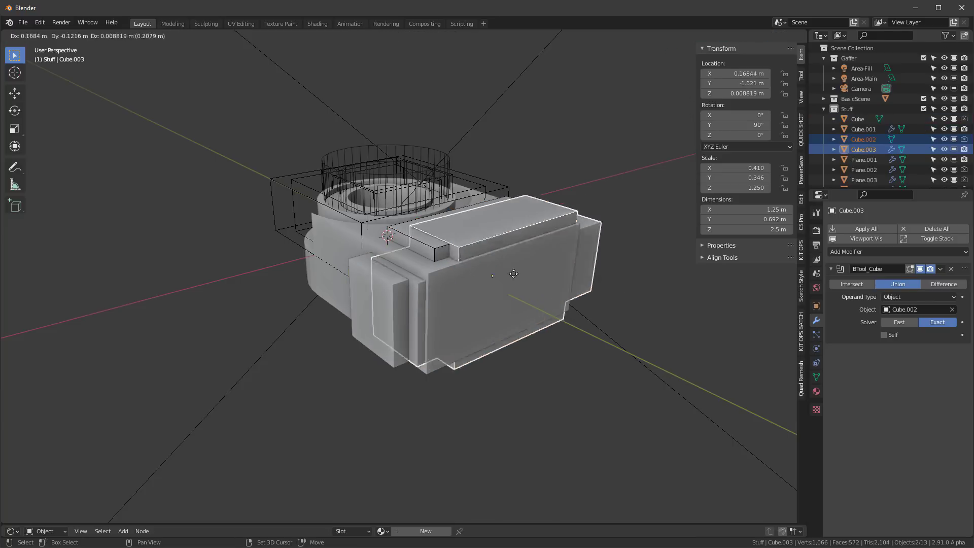
right_click(532, 276)
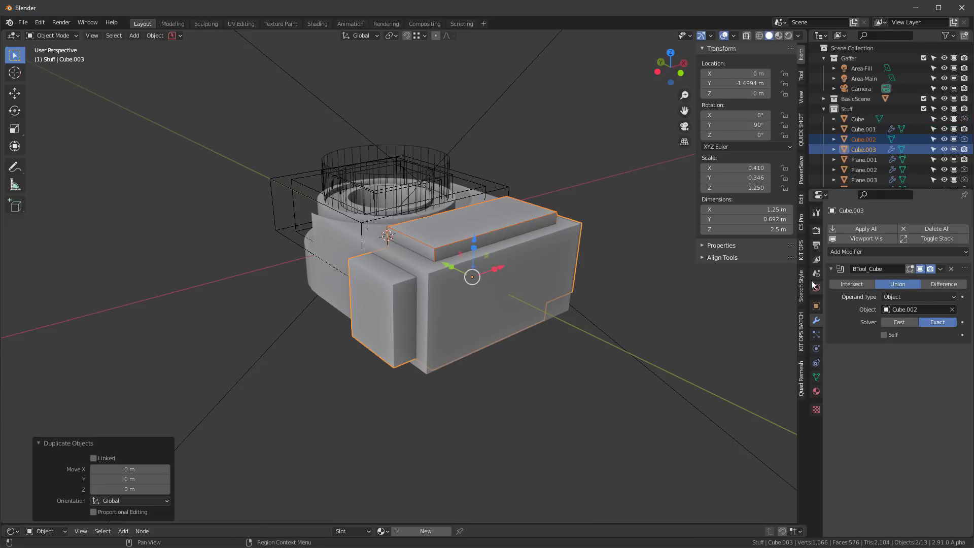
left_click(951, 269)
key("ctrl+z")
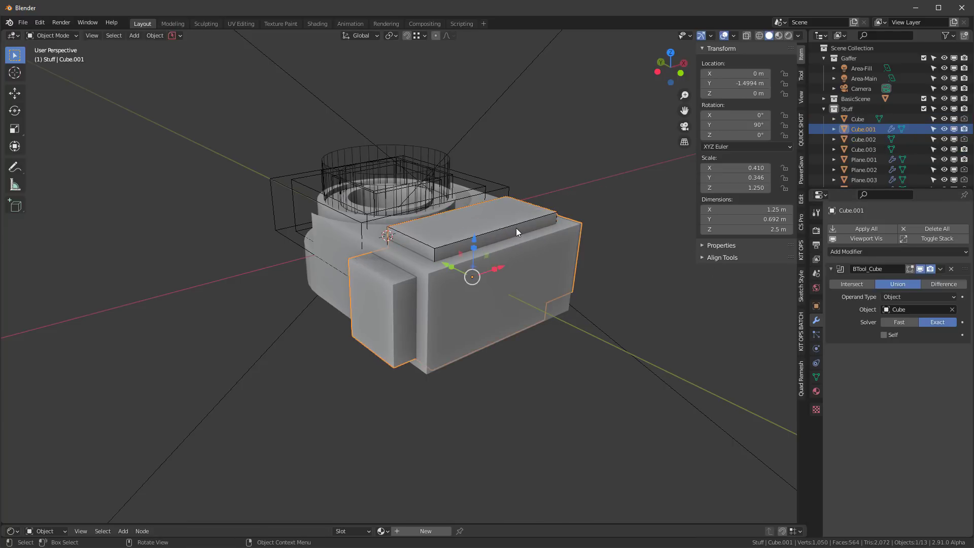
left_click(869, 139)
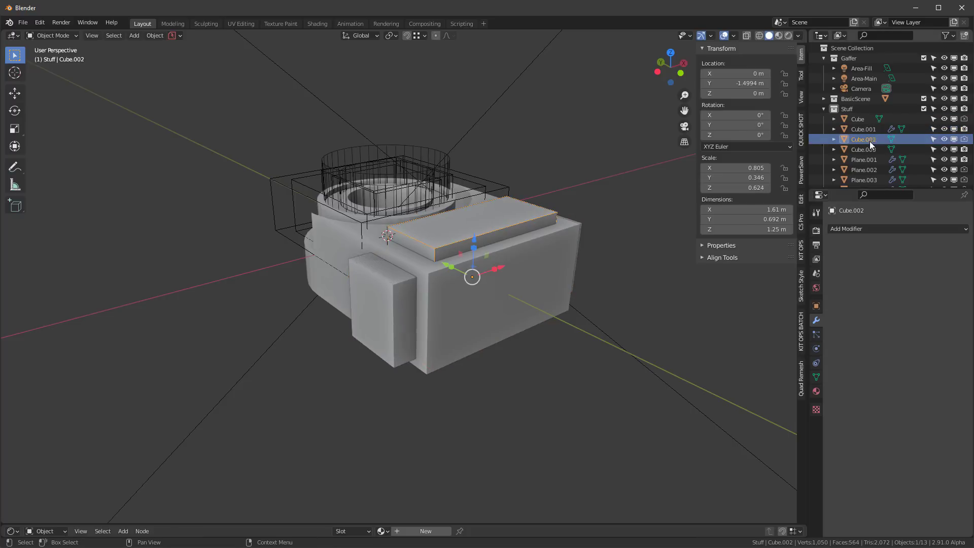
left_click(862, 147, "shift")
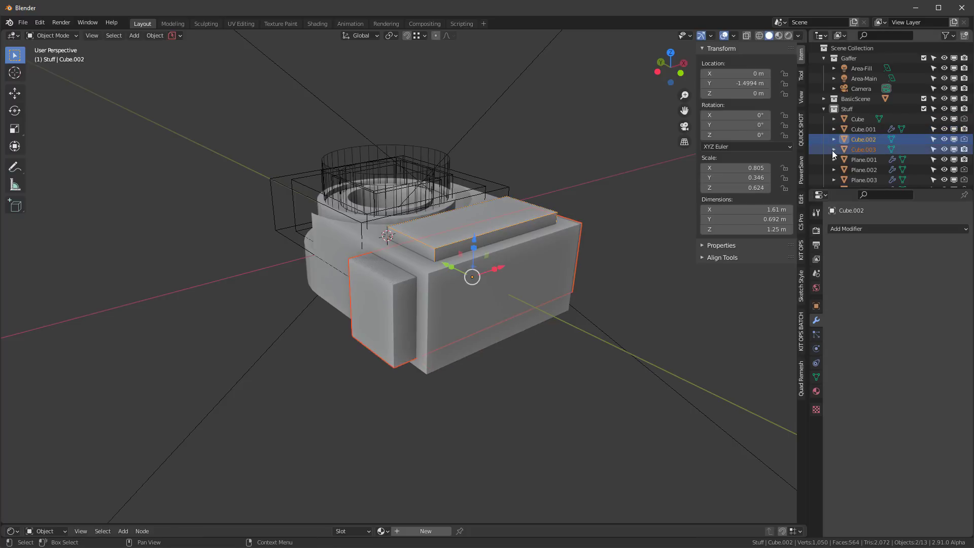
left_click(857, 149, "ctrl")
- Isolate Cube.002, display it as Solid, and intersect it with Cube.003 via BoolTool
key("KP_Divide")
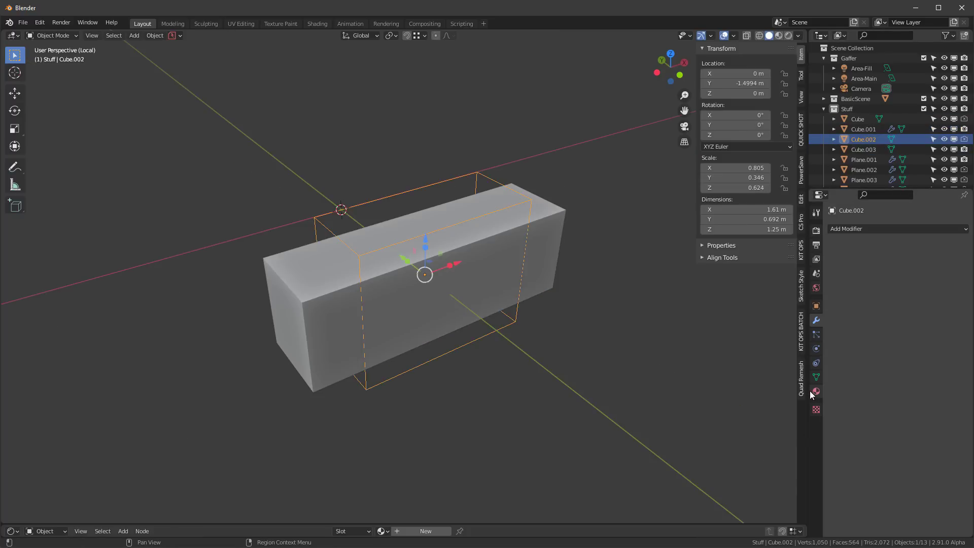
right_click(853, 347)
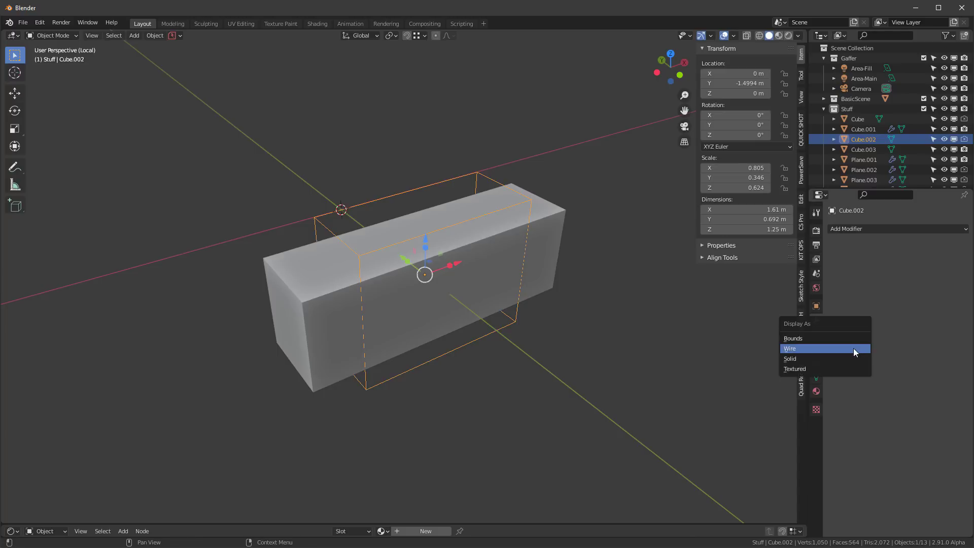
left_click(820, 356)
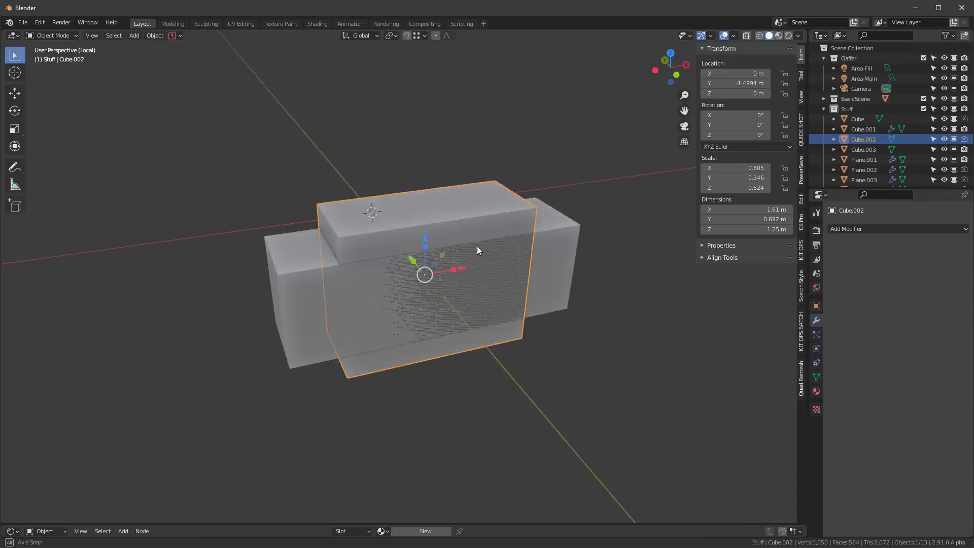
left_click(540, 237, "shift")
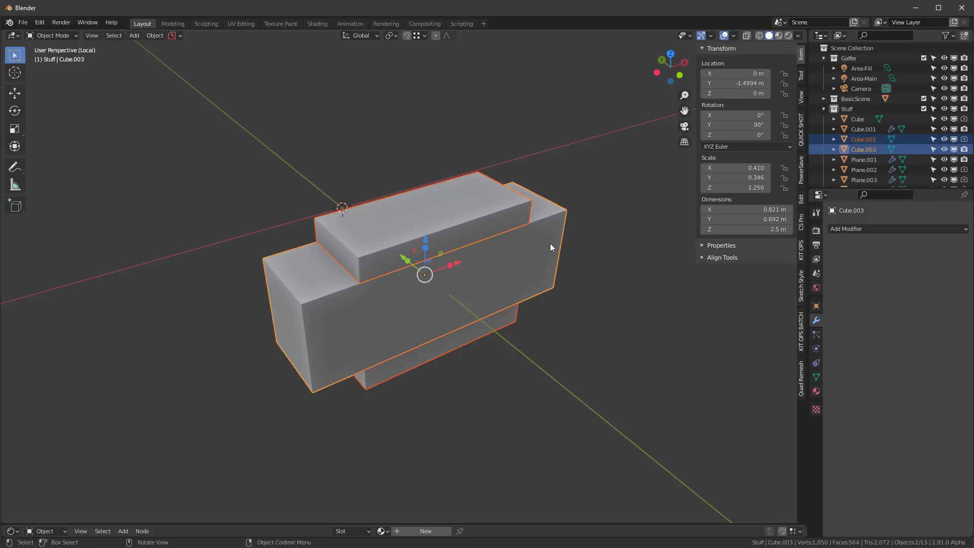
key("ctrl+KP_Add")
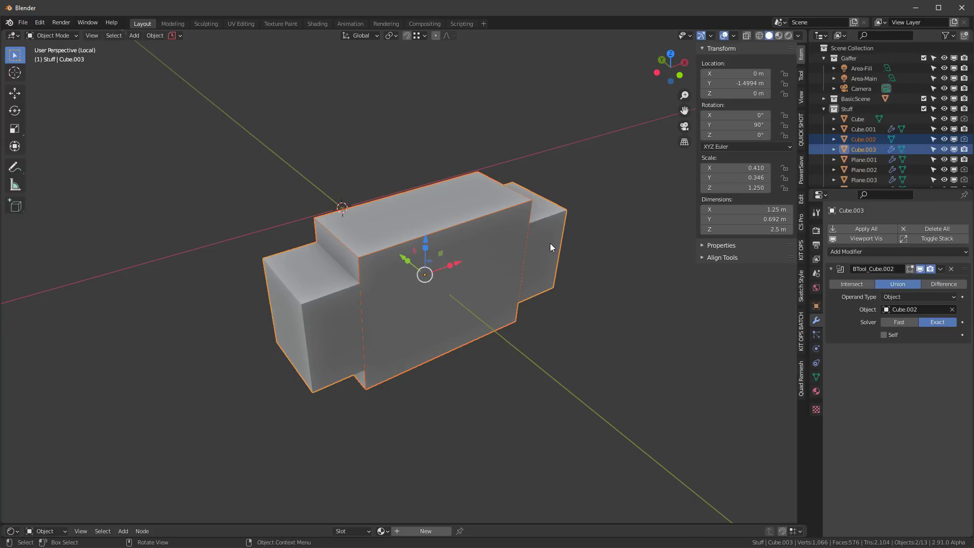
left_click(854, 284)
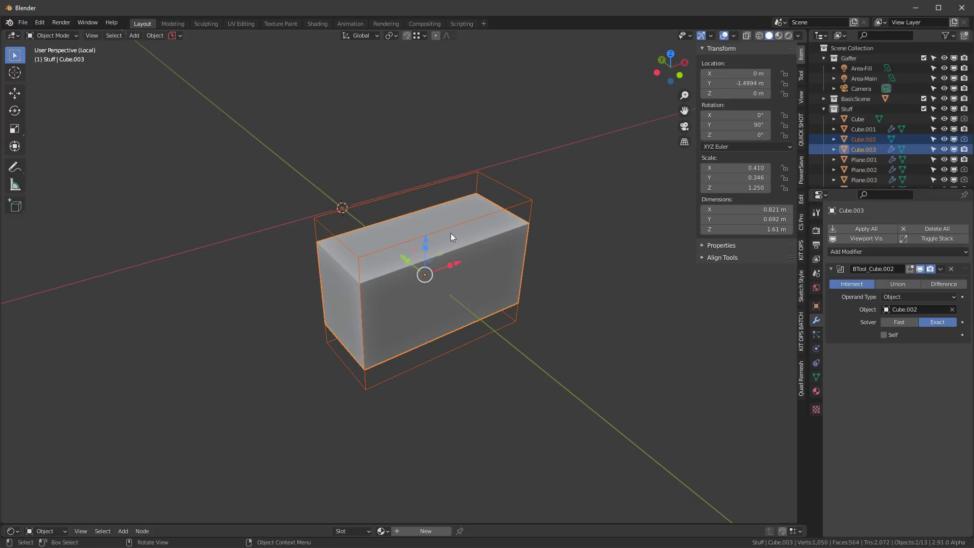
- Slide Cube.003 outward along Y, then subtract Cube.001 from the block Plane.001
key("KP_Divide")
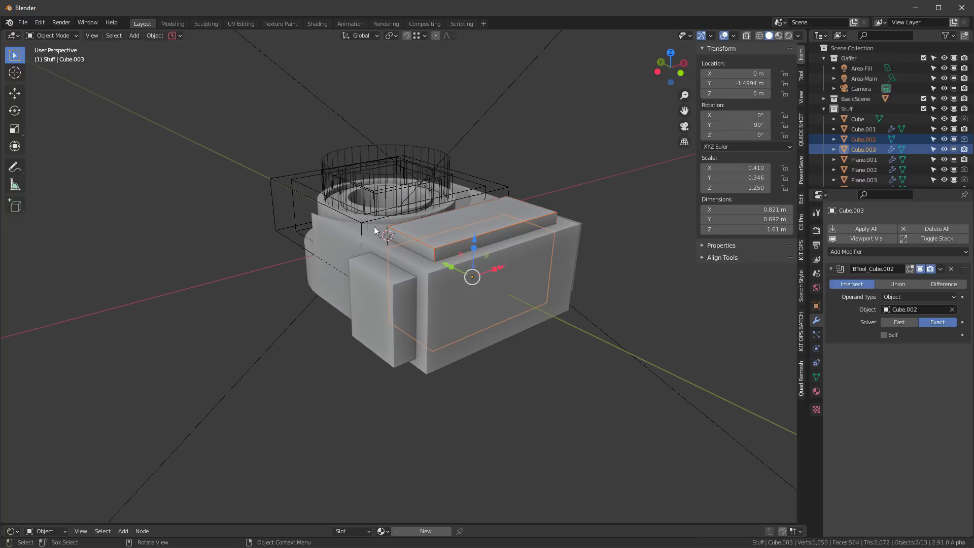
left_click_drag(448, 264, 475, 276)
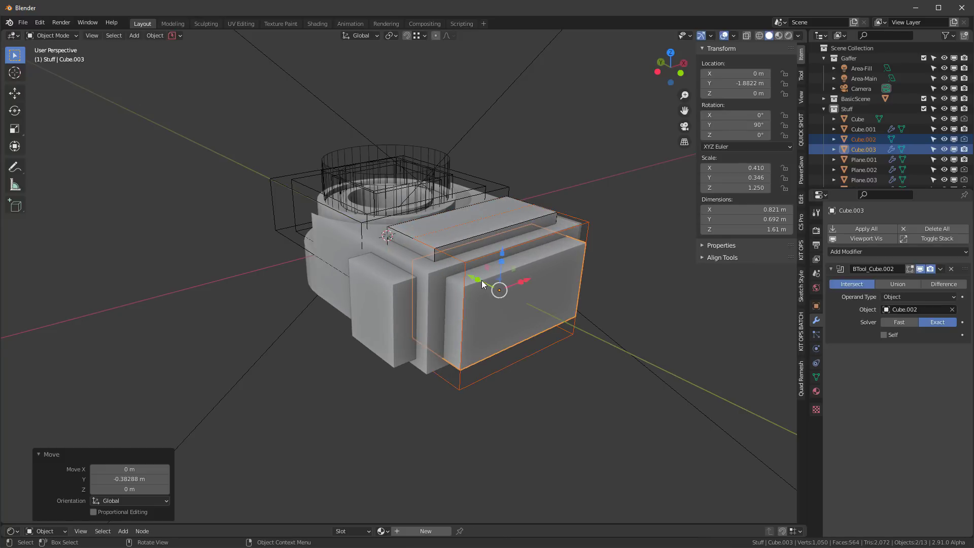
middle_click_drag(481, 280, 299, 281)
left_click(454, 220)
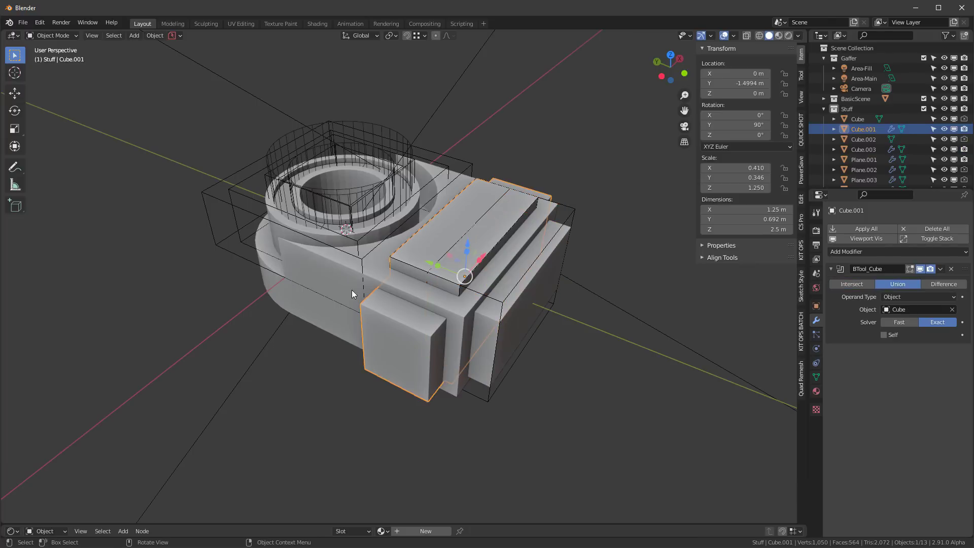
left_click(332, 288, "shift")
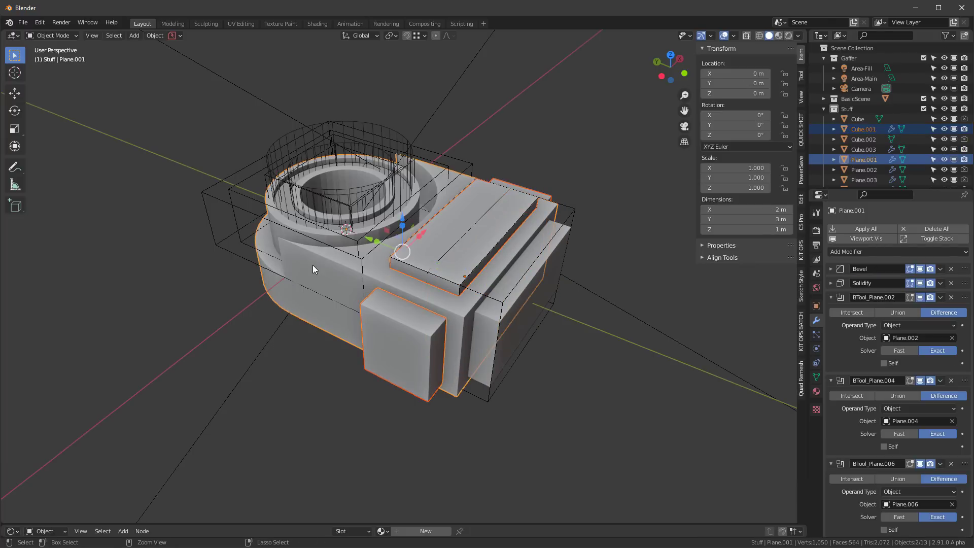
key("ctrl+minus")
middle_click_drag(313, 265, 517, 287)
- Subtract Cube.003 from Plane.001 too and inspect the windows against the OpenSCAD reference
left_click(515, 293)
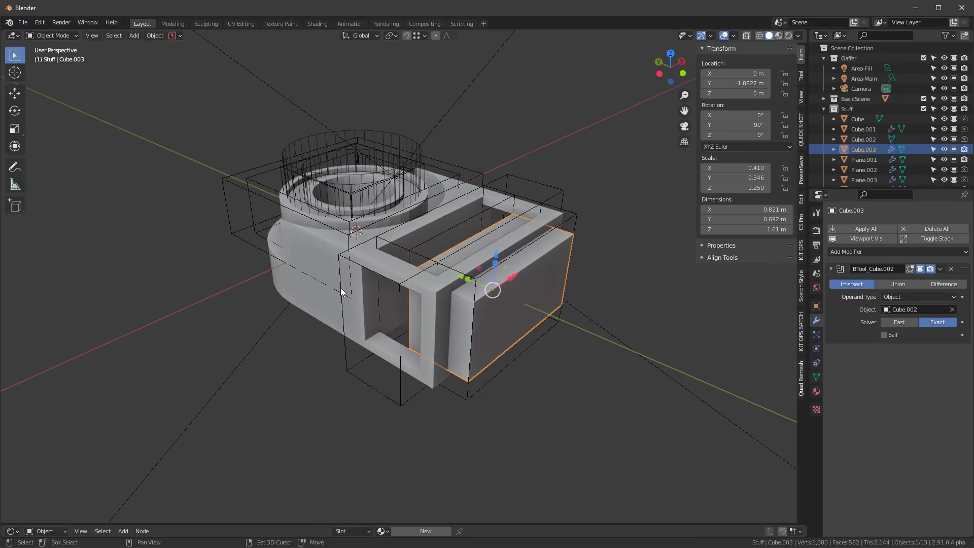
left_click(315, 269, "shift")
key("ctrl+minus")
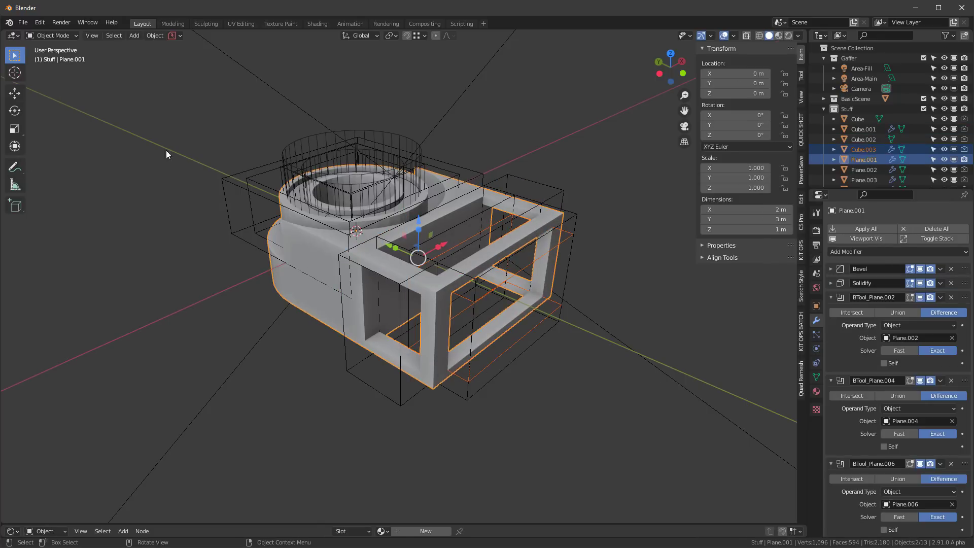
middle_click_drag(166, 150, 480, 251)
scroll(430, 192, "up", 5)
scroll(465, 255, "down", 4)
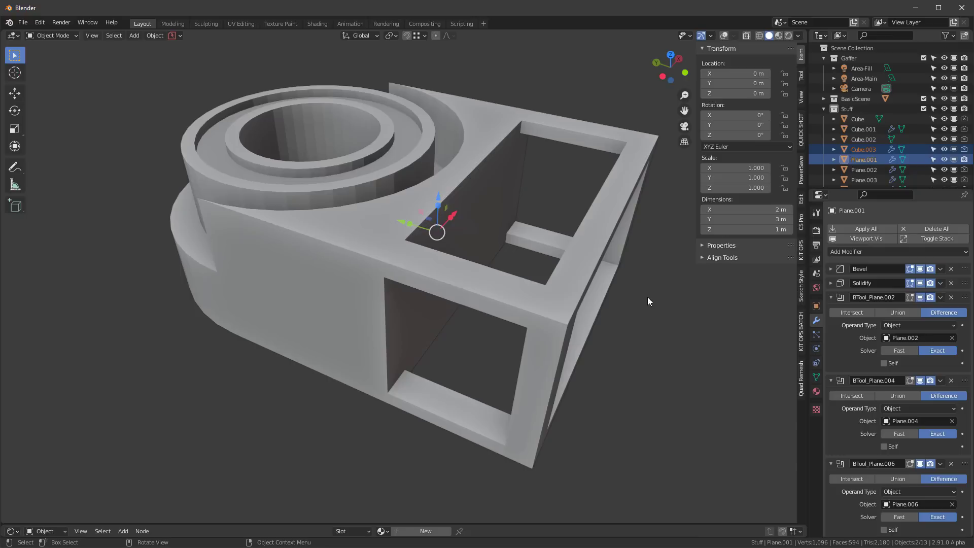
middle_click_drag(648, 302, 461, 276)
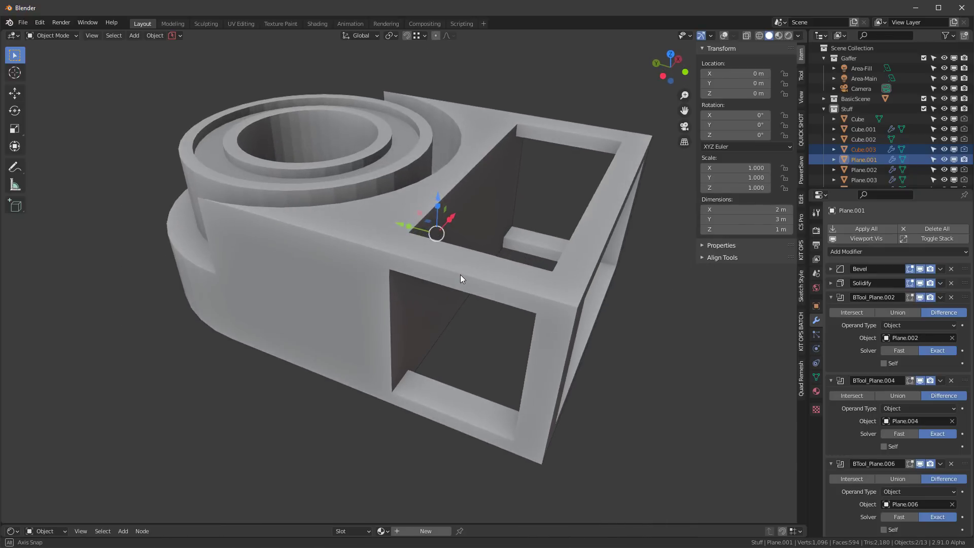
middle_click_drag(510, 206, 557, 213)
scroll(864, 380, "down", 8)
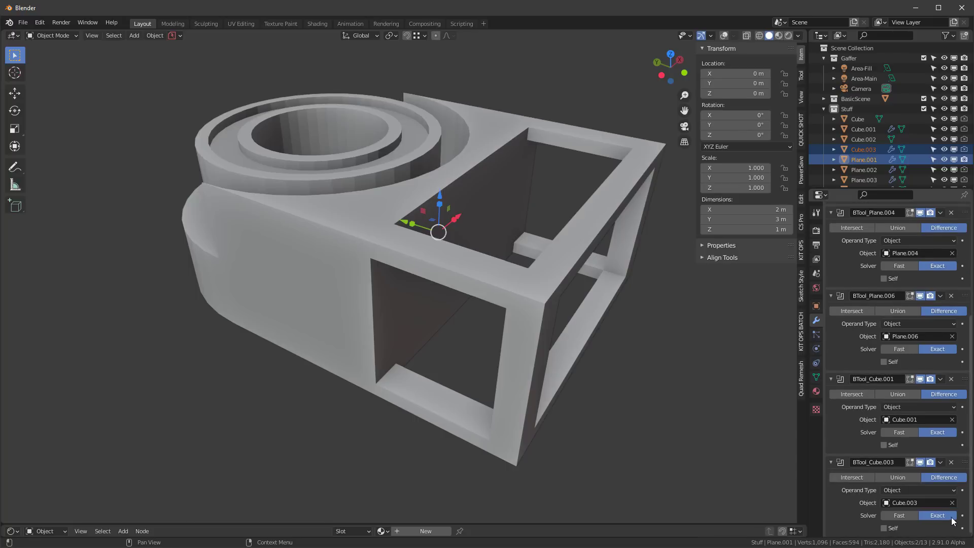
mouse_move(597, 251)
middle_mouse_down()
mouse_move(419, 233)
mouse_move(420, 250)
mouse_move(541, 245)
mouse_move(537, 231)
mouse_move(586, 259)
mouse_move(596, 251)
middle_mouse_up()
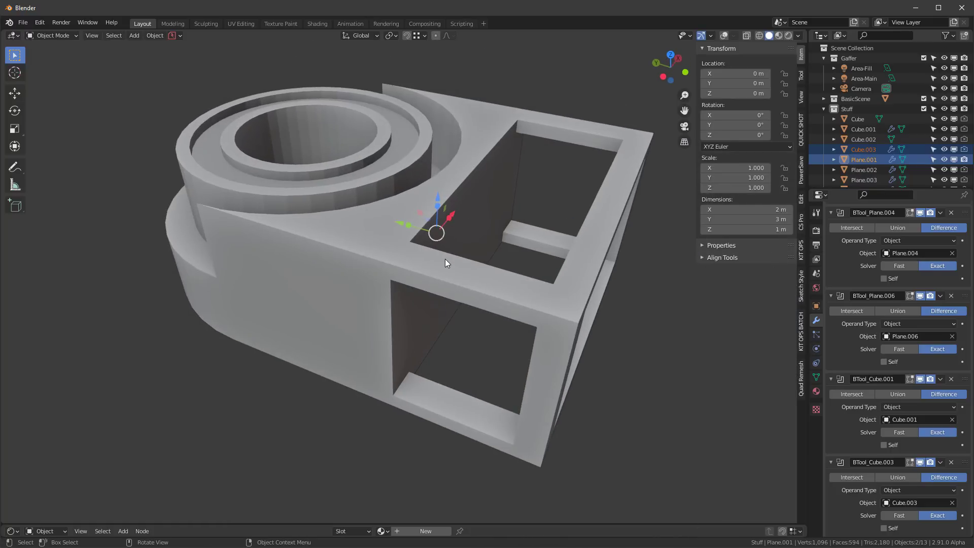
middle_click_drag(445, 260, 435, 190)
scroll(434, 187, "up", 2)
left_click(481, 162)
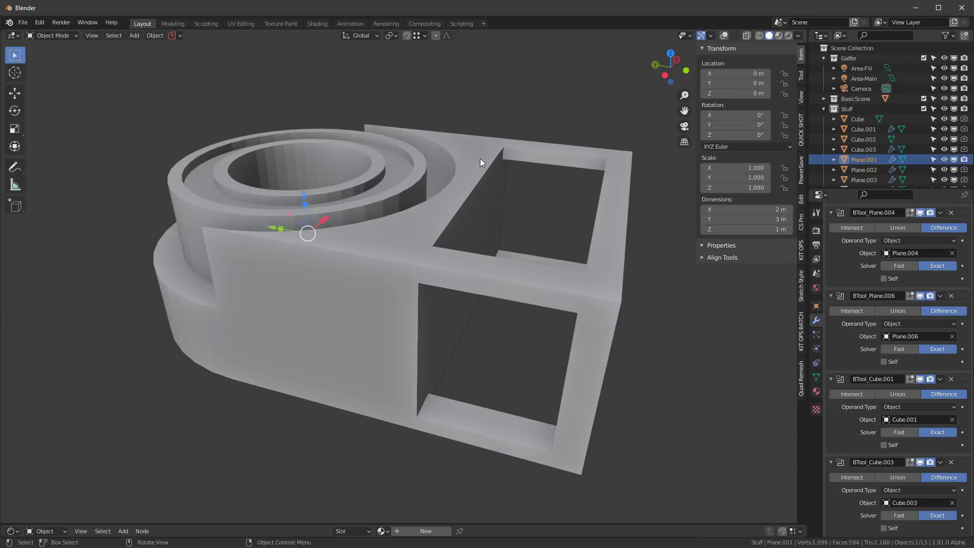
- Shade the block smooth and enable Auto Smooth in its Normals settings
right_click(475, 157)
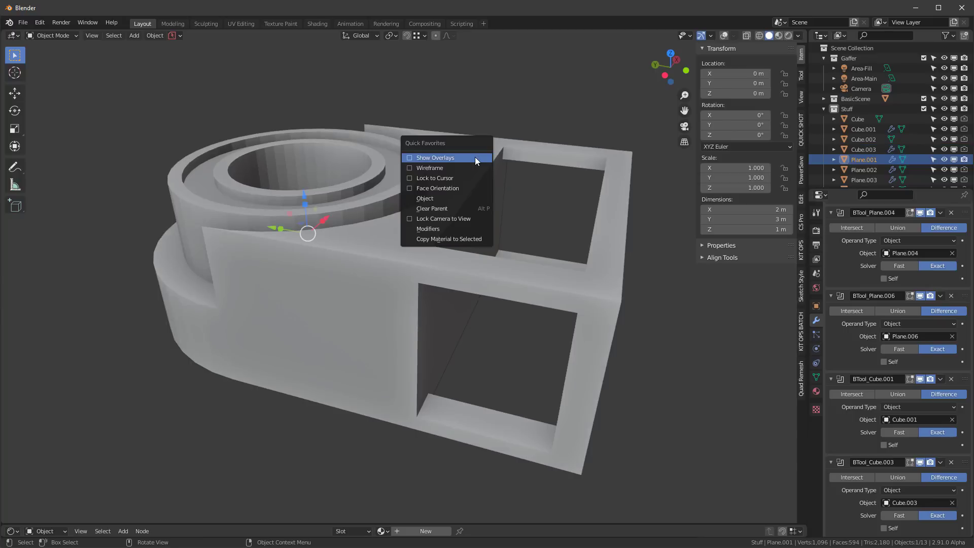
left_click(484, 142)
left_click(815, 377)
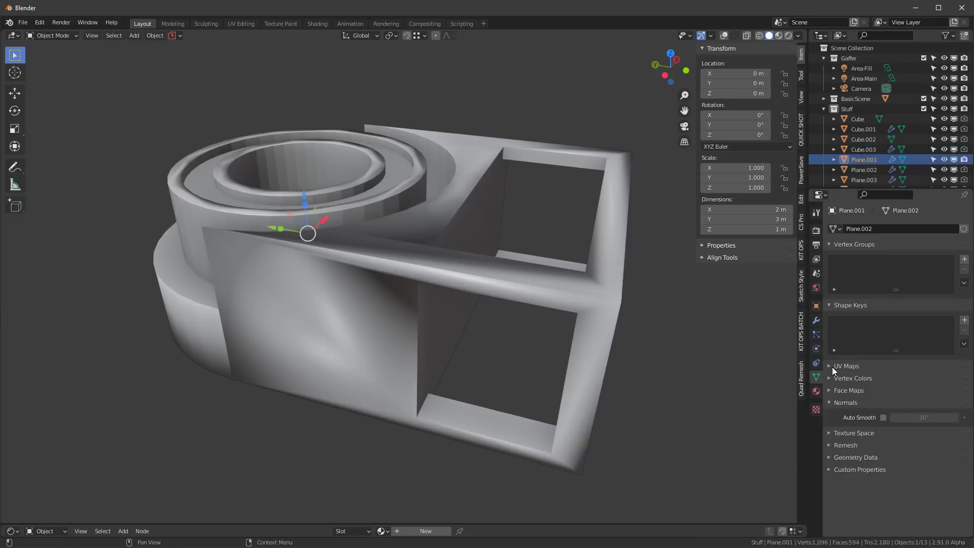
left_click(882, 415)
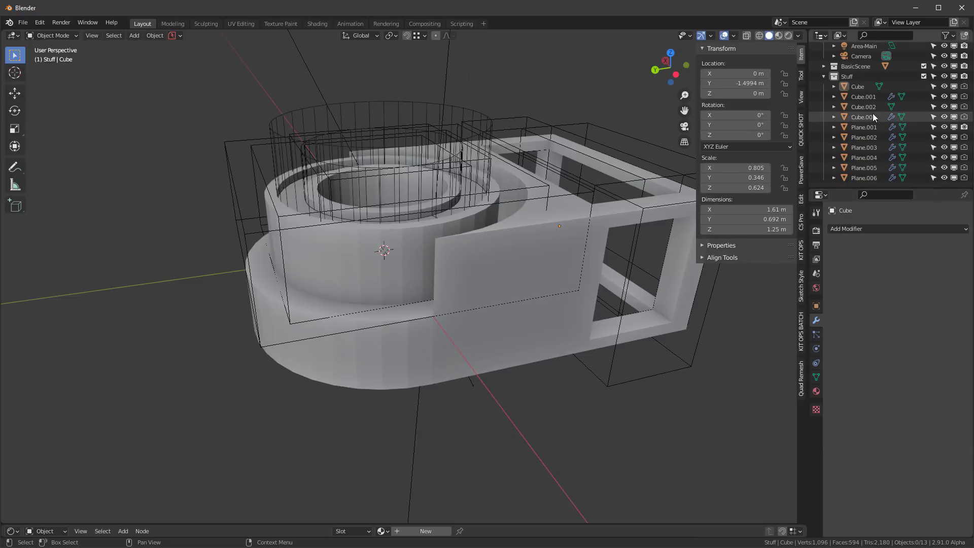
- Select all Stuff objects from Cube to Plane.006 and shade them smooth as well
left_click(856, 84)
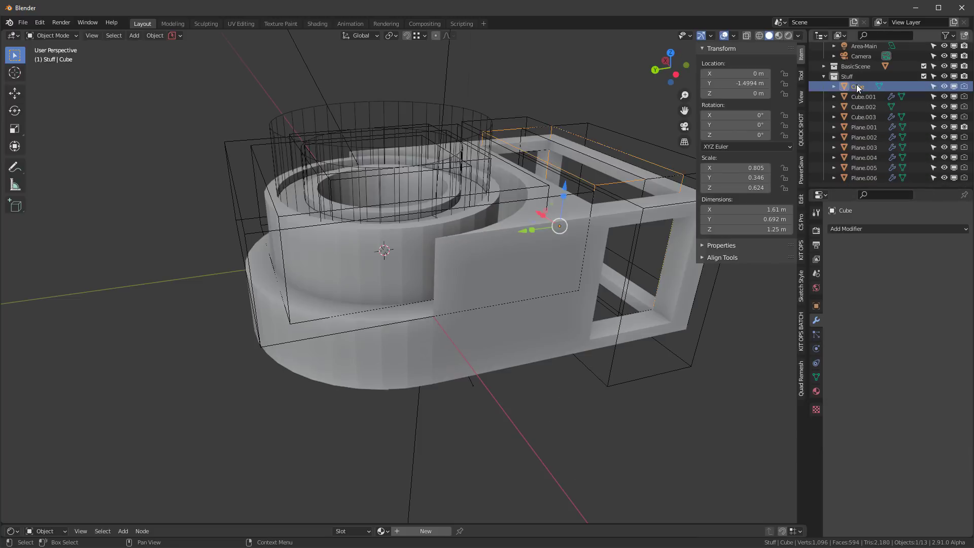
left_click(861, 176, "shift")
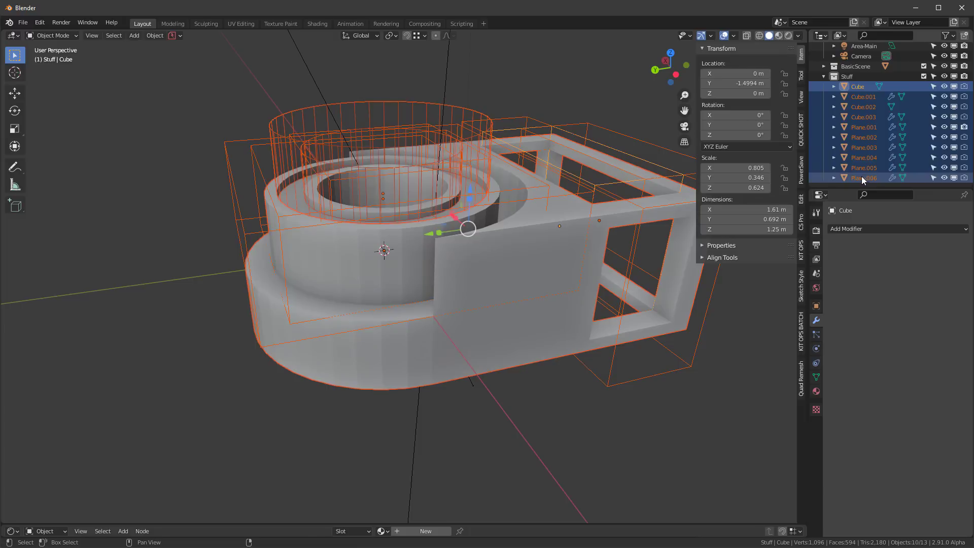
right_click(427, 101)
left_click(428, 93)
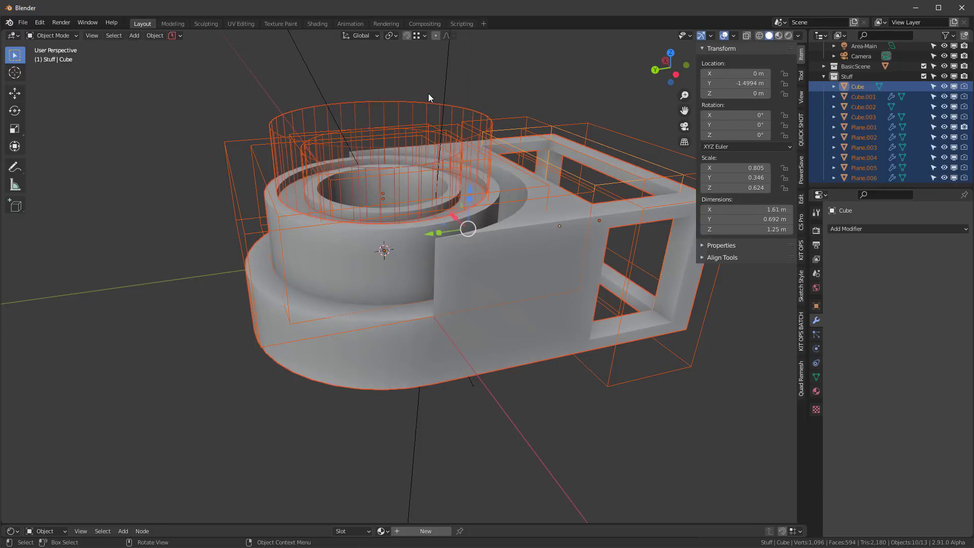
middle_click_drag(419, 304, 504, 335)
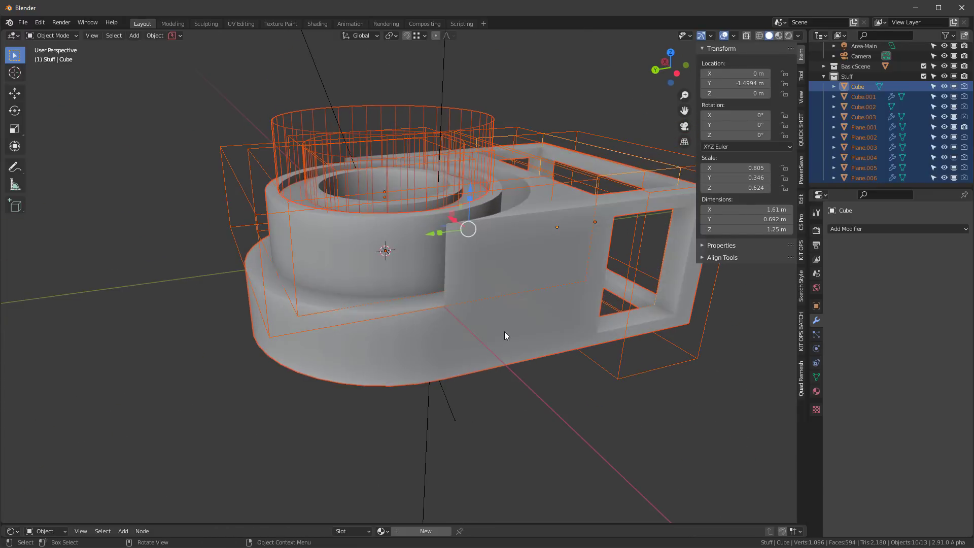
left_click(574, 99)
middle_click_drag(574, 99, 722, 53)
- Turn off viewport overlays and orbit around the finished smooth-shaded bearing block
left_click(723, 36)
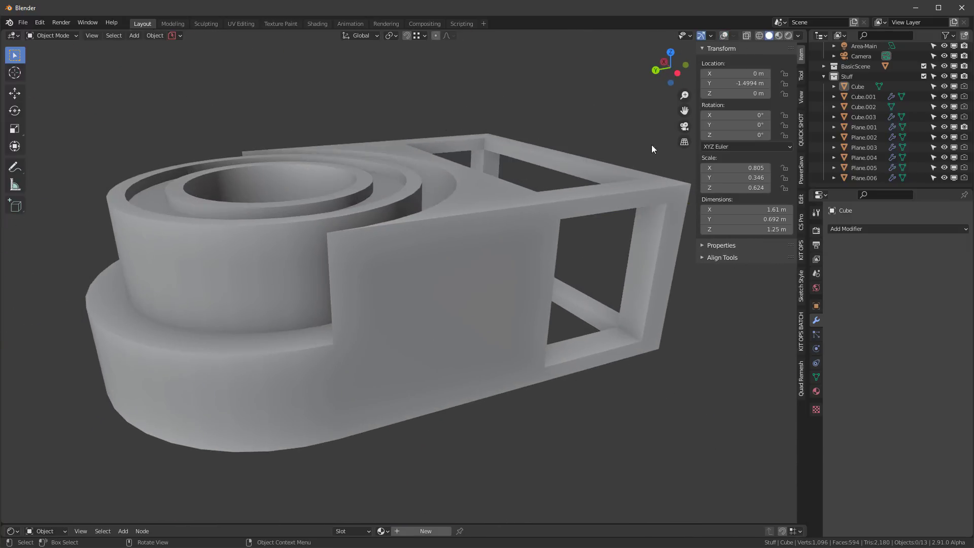
middle_click_drag(651, 145, 530, 266)
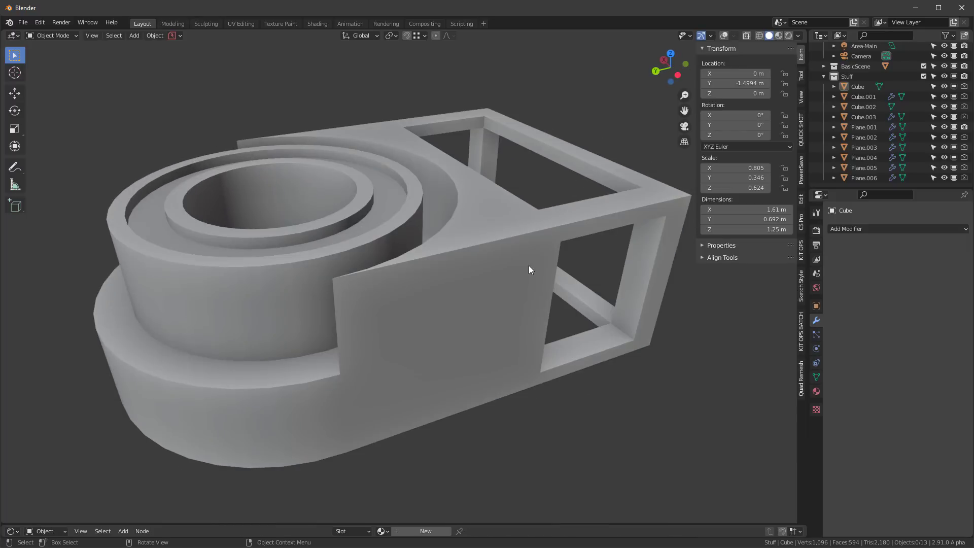